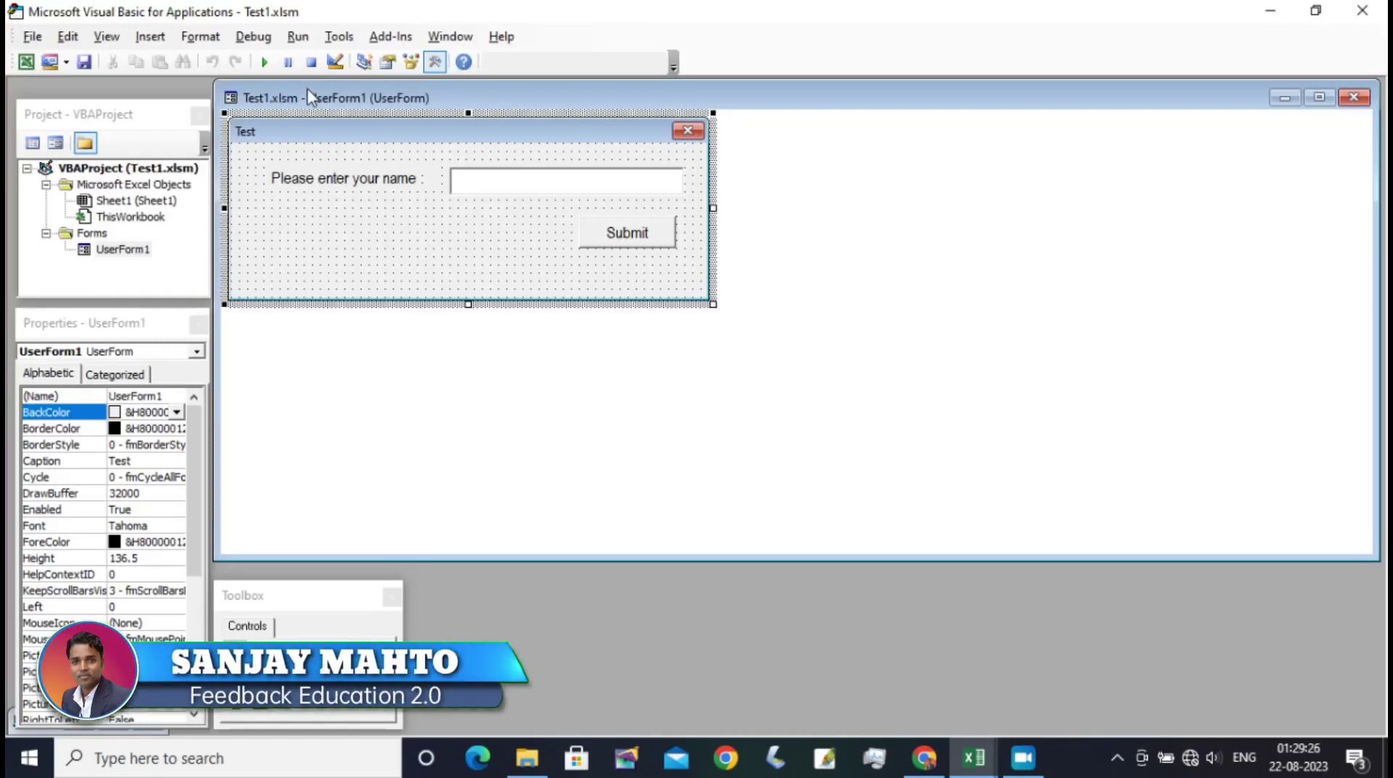
- Run UserForm1 so the Test form appears with an empty name box and Submit
{"action": "left_click", "coordinate": [262, 63]}
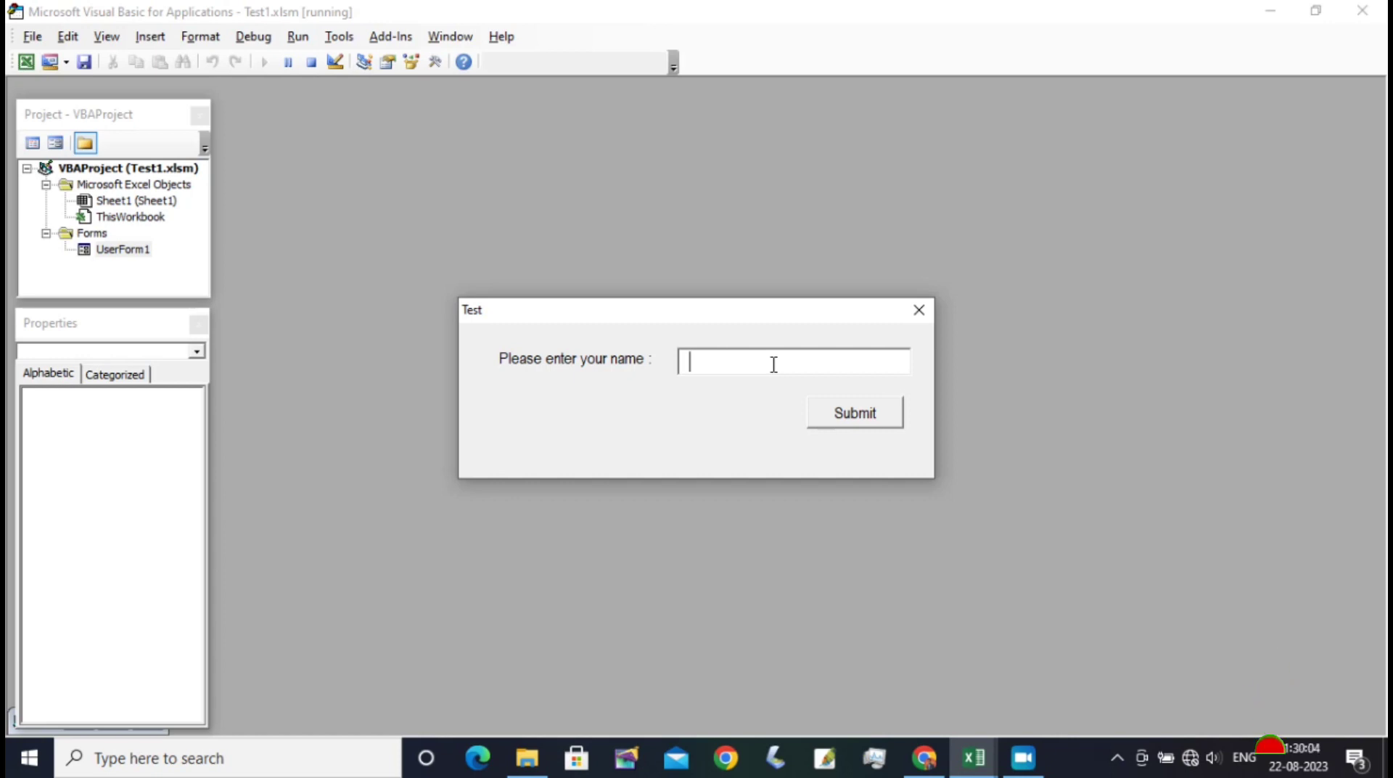
- Submit the form empty, dismiss the enter-your-name warning, then submit a typed name for a greeting
{"action": "left_click", "coordinate": [855, 421]}
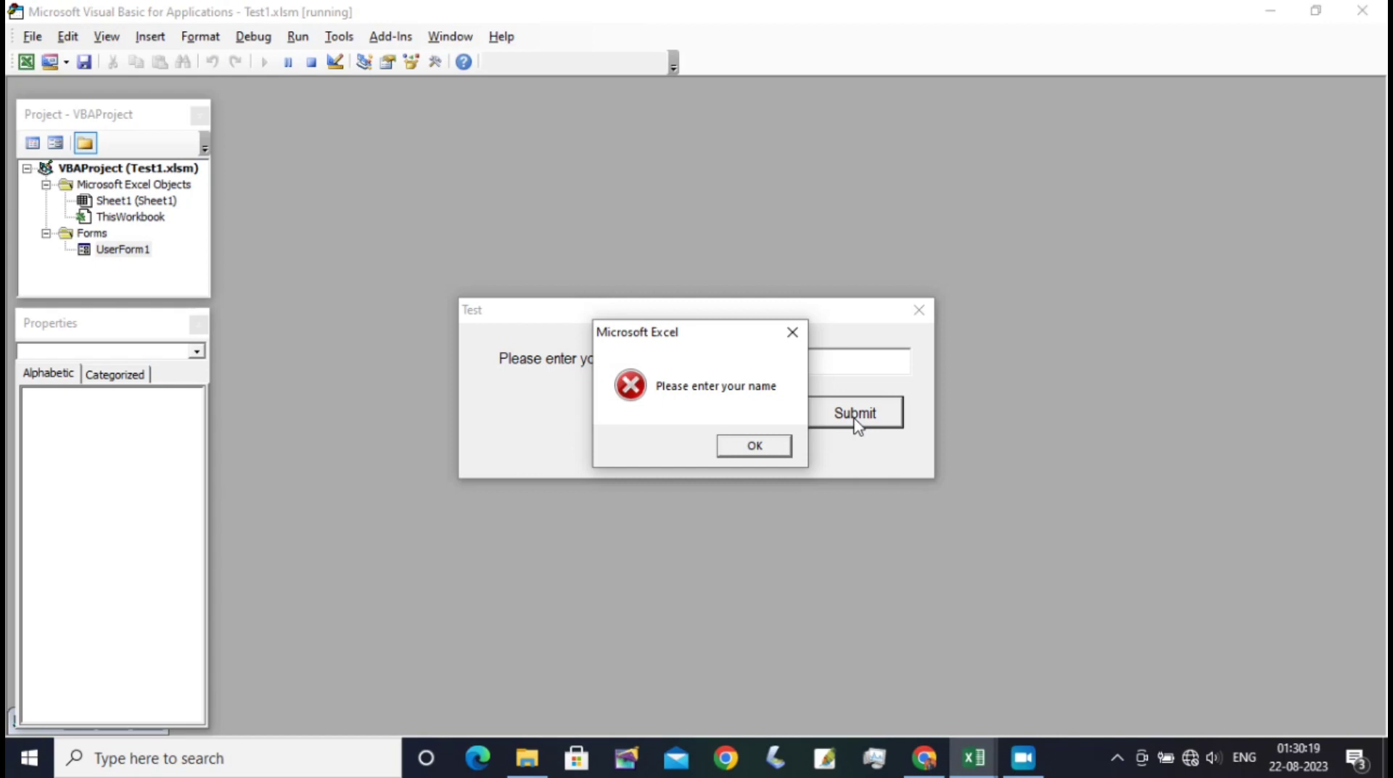
{"action": "left_click", "coordinate": [757, 454]}
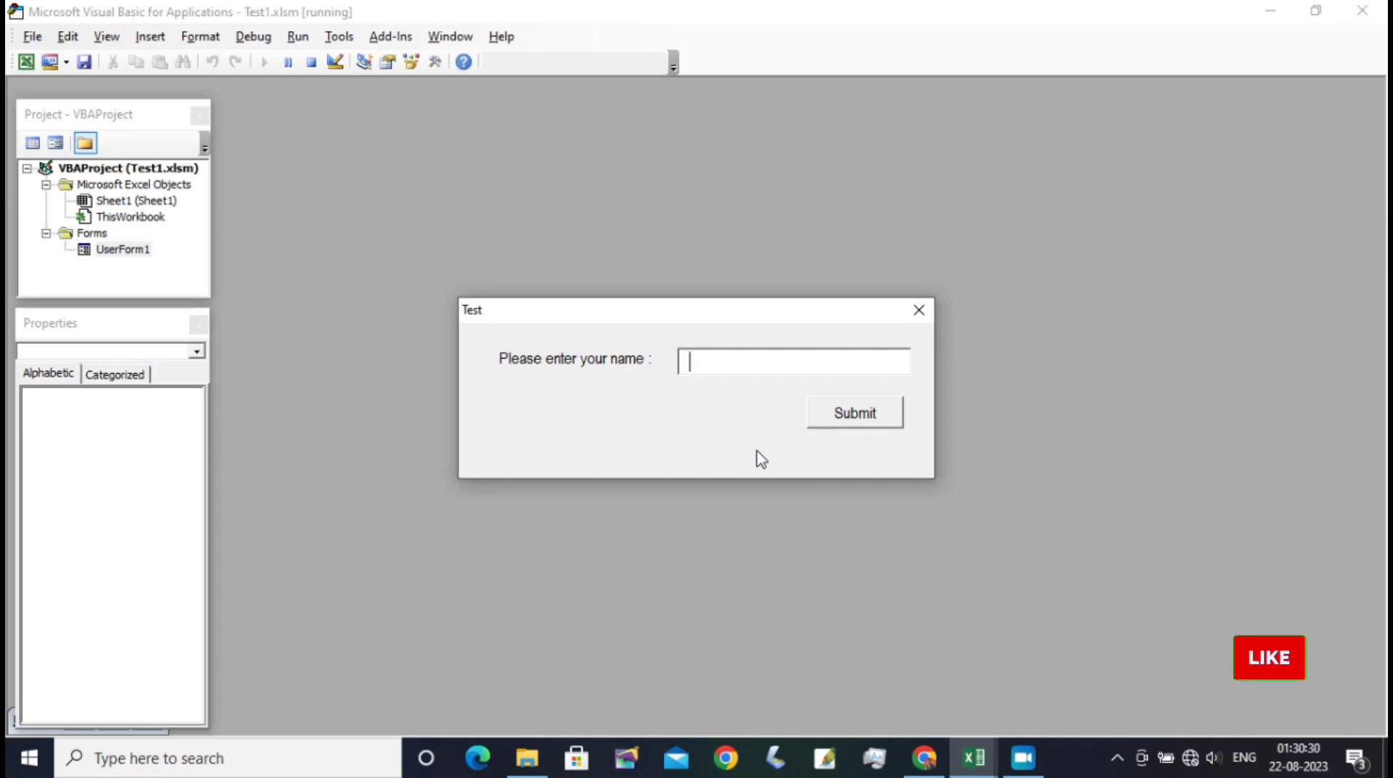
{"action": "type", "text": "SANJAY"}
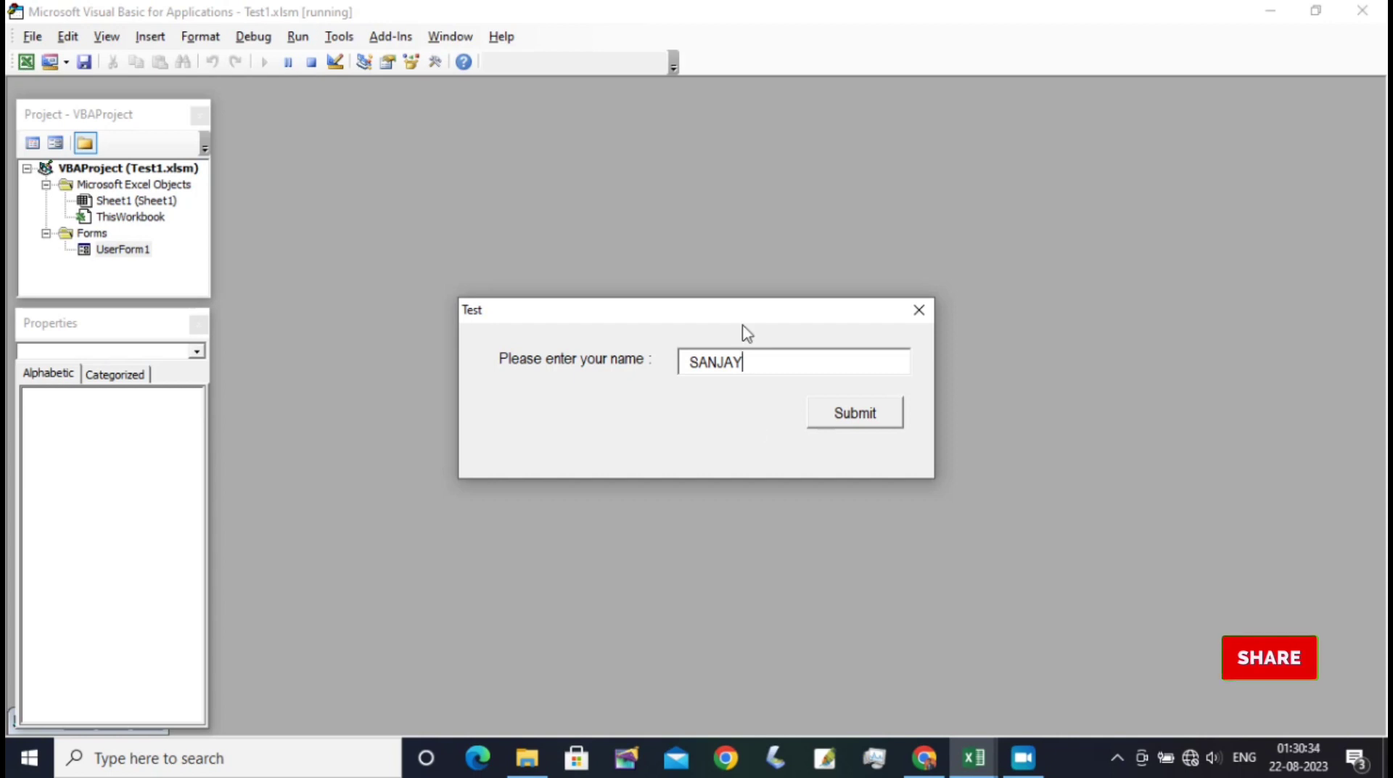
{"action": "left_click", "coordinate": [854, 420]}
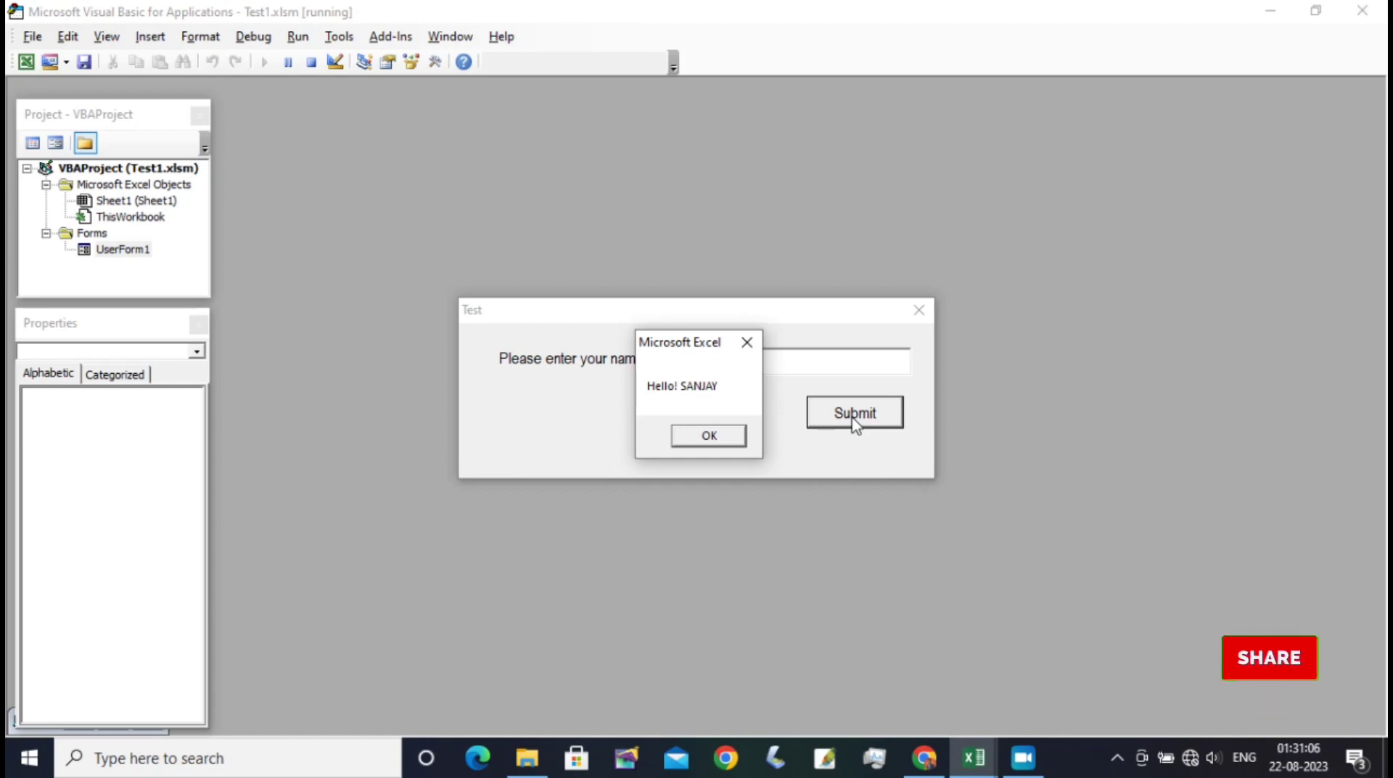
- Dismiss the greeting, submit FEEDBACK EDUCATION, acknowledge its Hello message, and close the Test form
{"action": "left_click", "coordinate": [708, 436]}
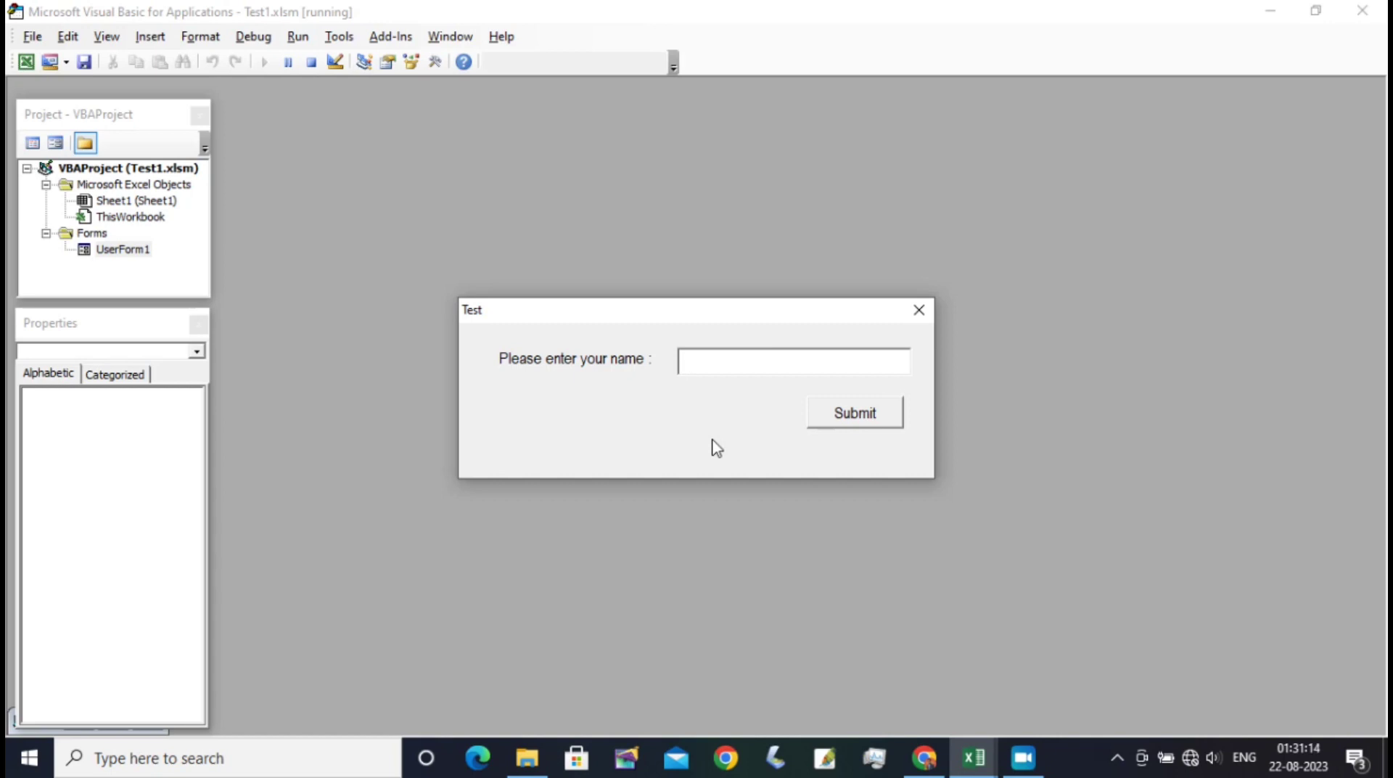
{"action": "type", "text": "FEEDBA"}
{"action": "type", "text": "CK EDU"}
{"action": "type", "text": "CAT"}
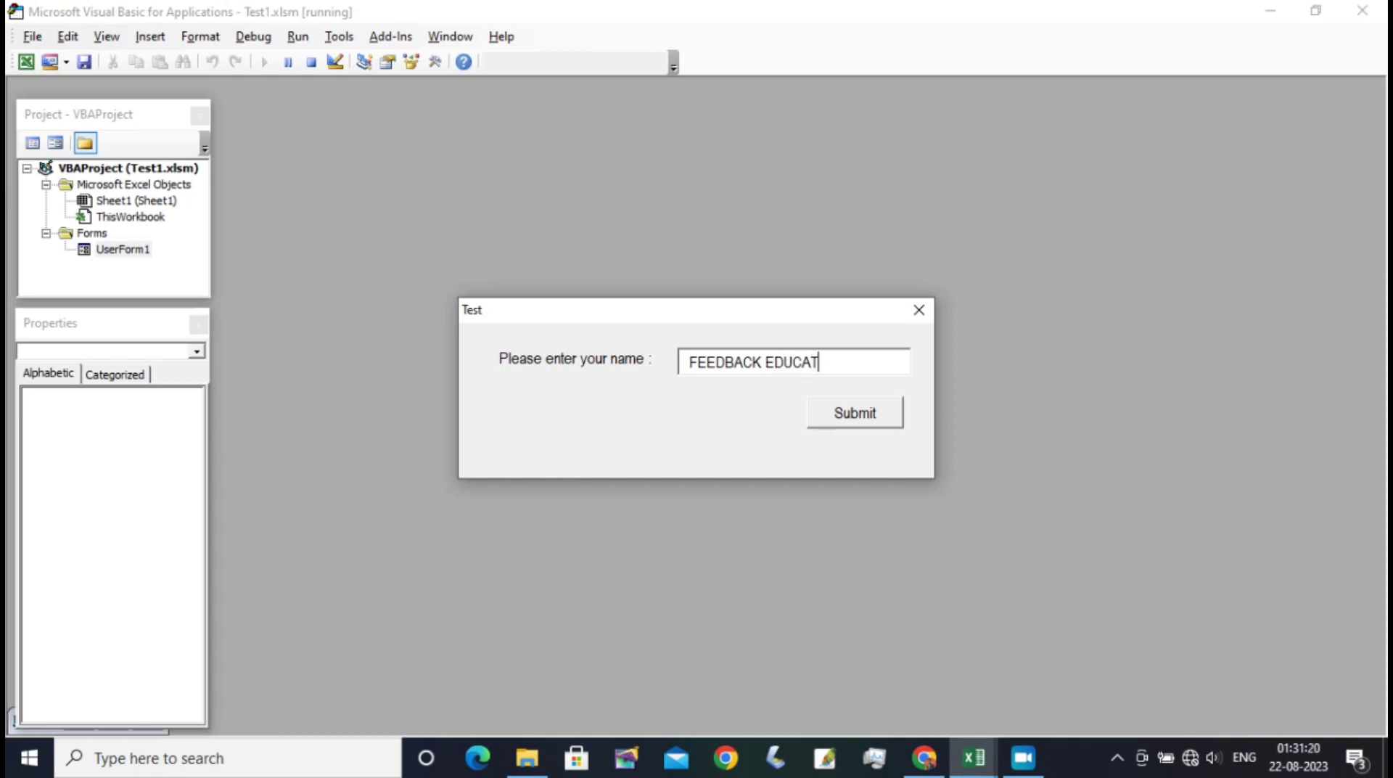
{"action": "type", "text": "ION"}
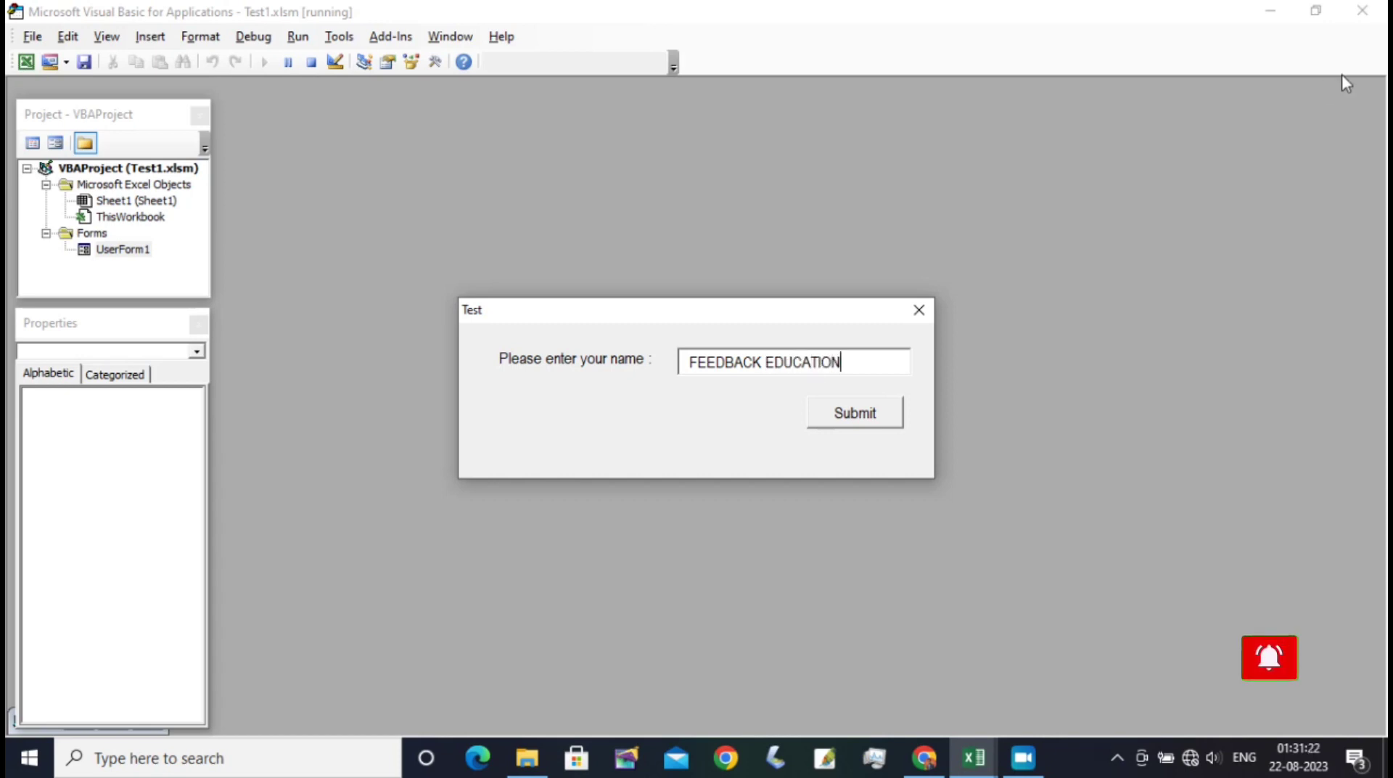
{"action": "left_click", "coordinate": [874, 413]}
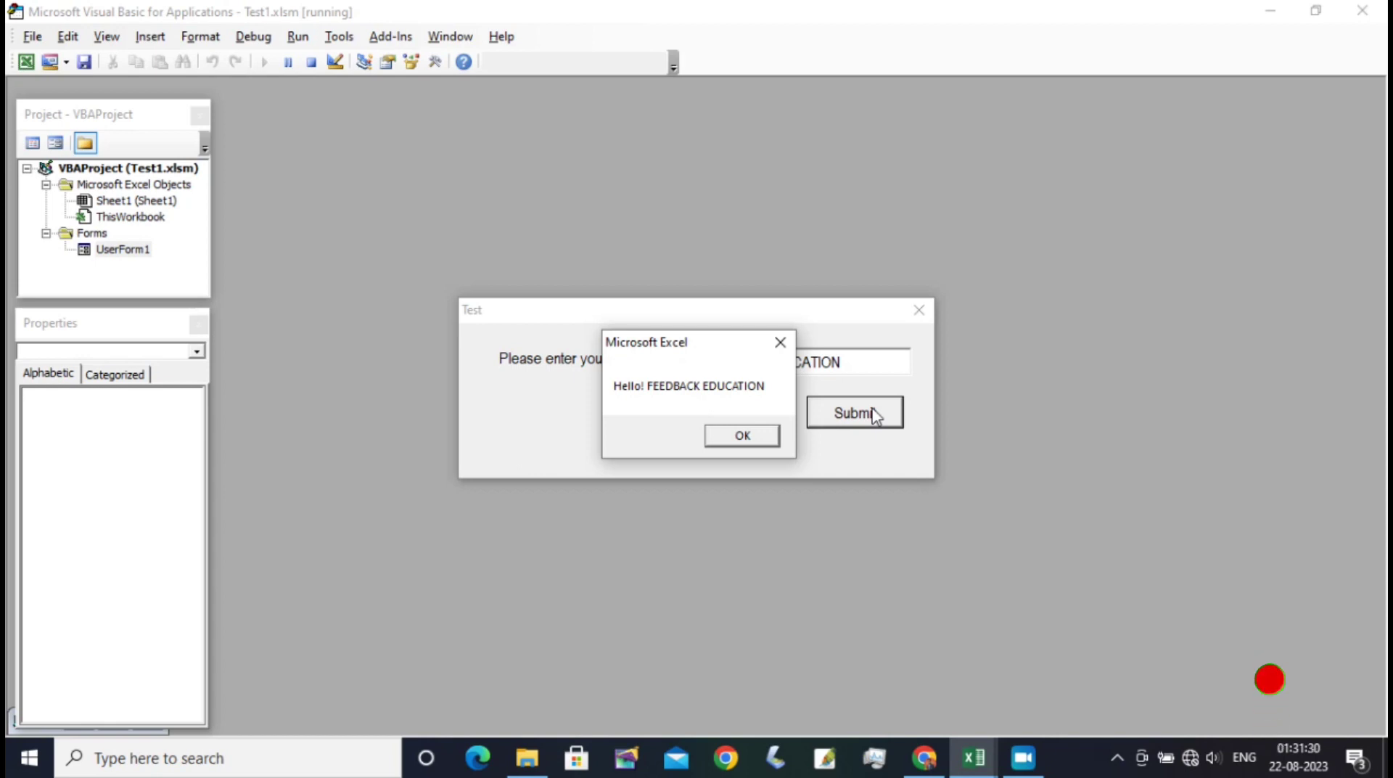
{"action": "left_click", "coordinate": [769, 444]}
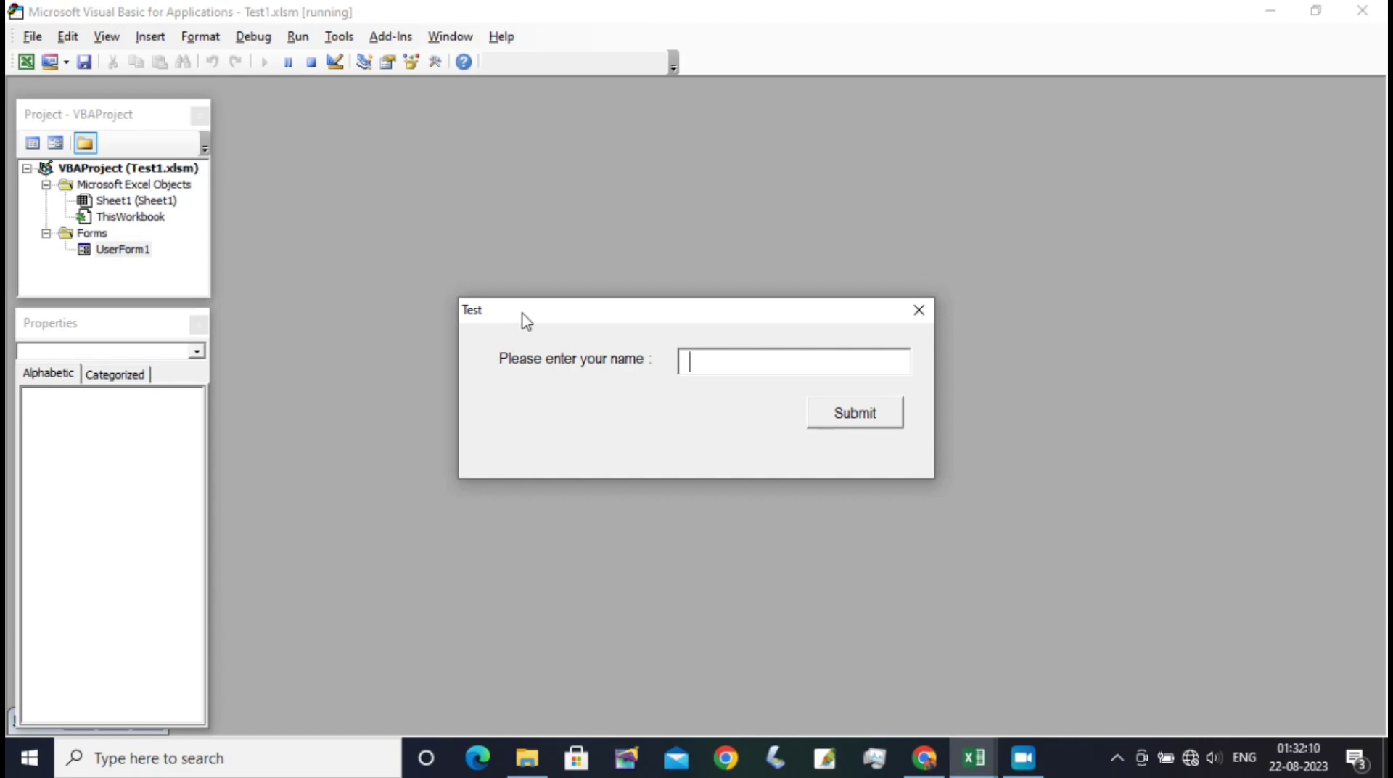
{"action": "left_click", "coordinate": [925, 319]}
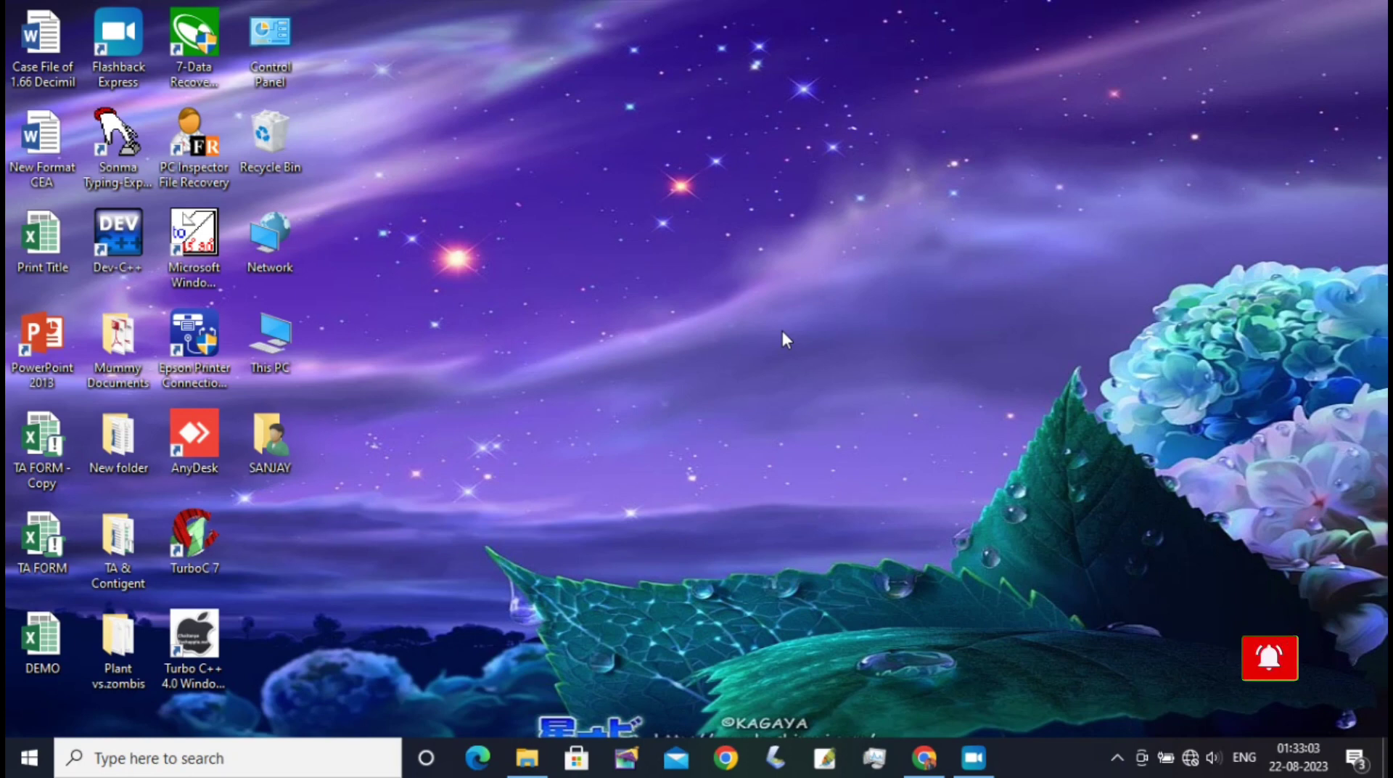
- Launch Excel by running 'excel' from the Win+R Run dialog
{"action": "key", "text": "super+r"}
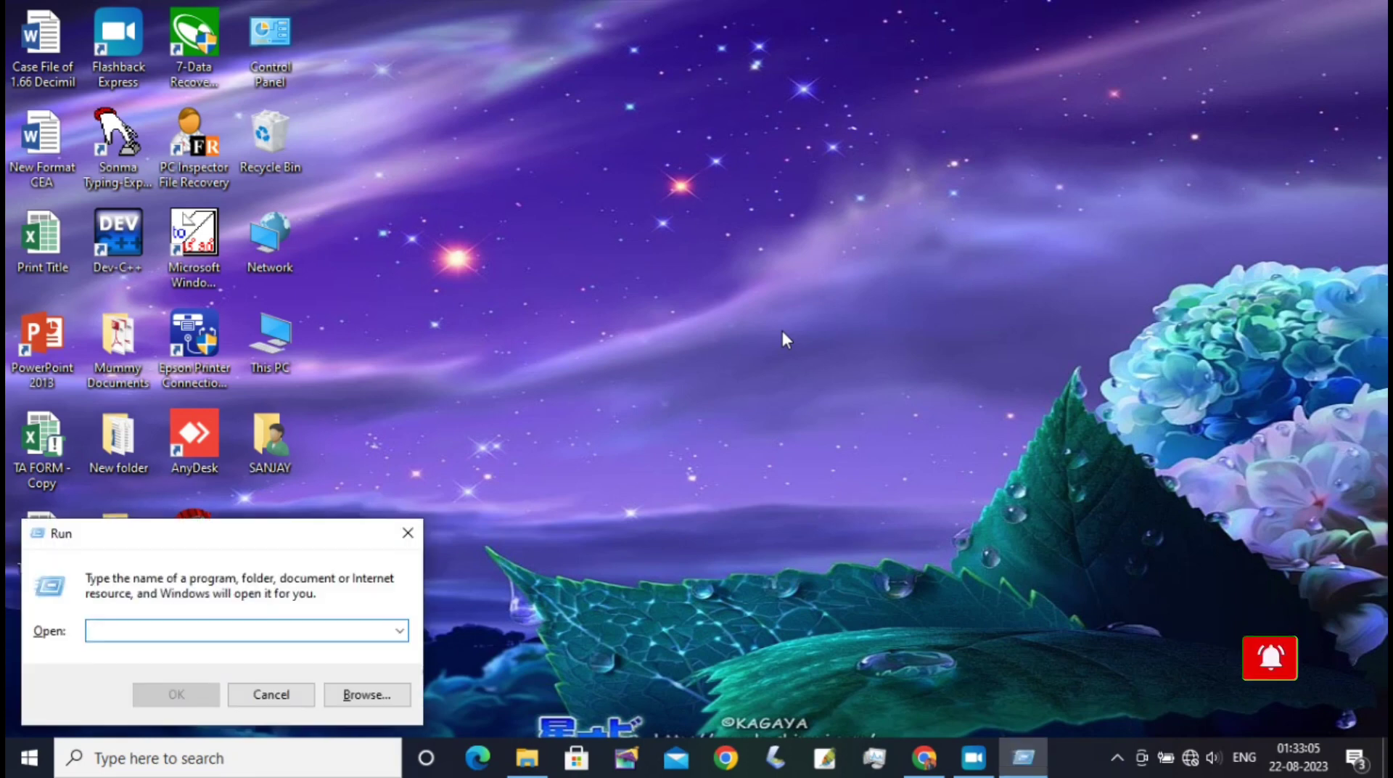
{"action": "type", "text": "ex"}
{"action": "type", "text": "ce"}
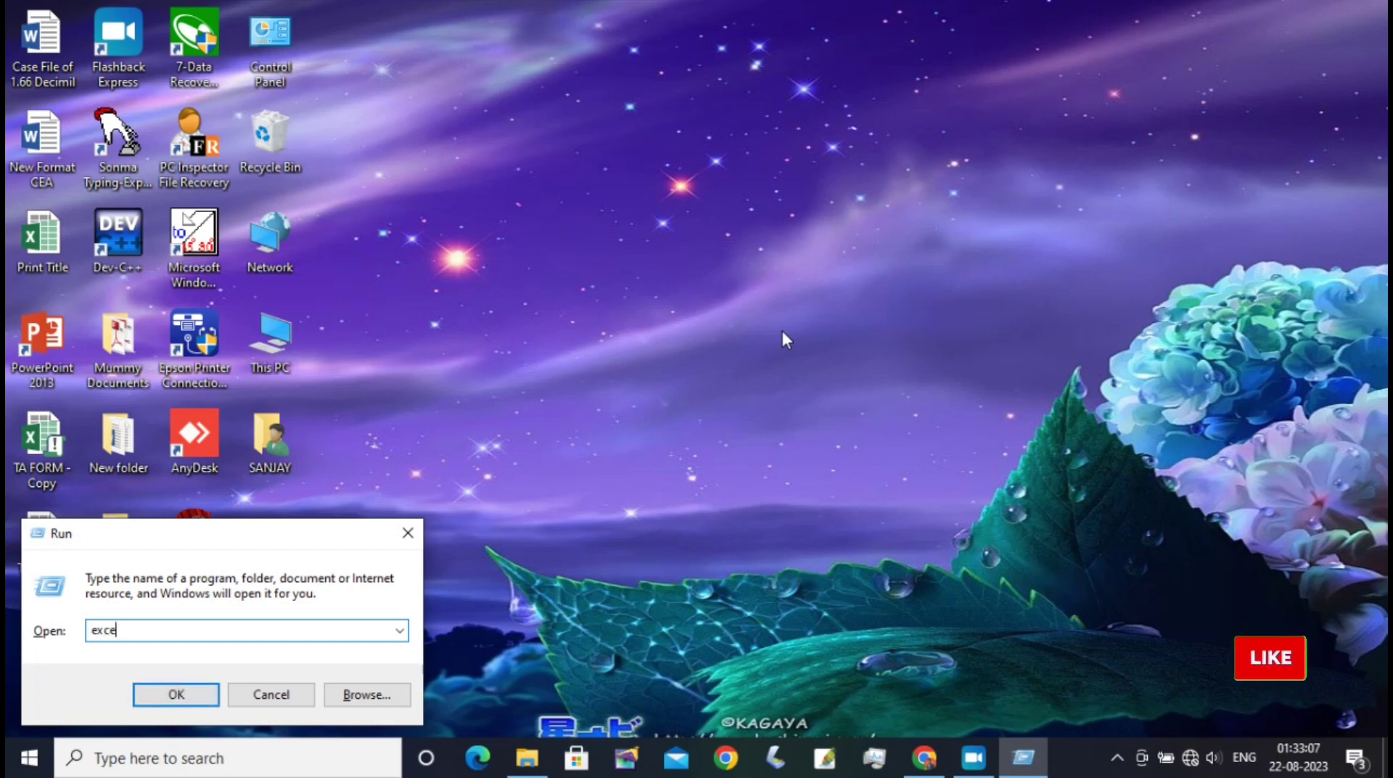
{"action": "type", "text": "l"}
{"action": "key", "text": "Return"}
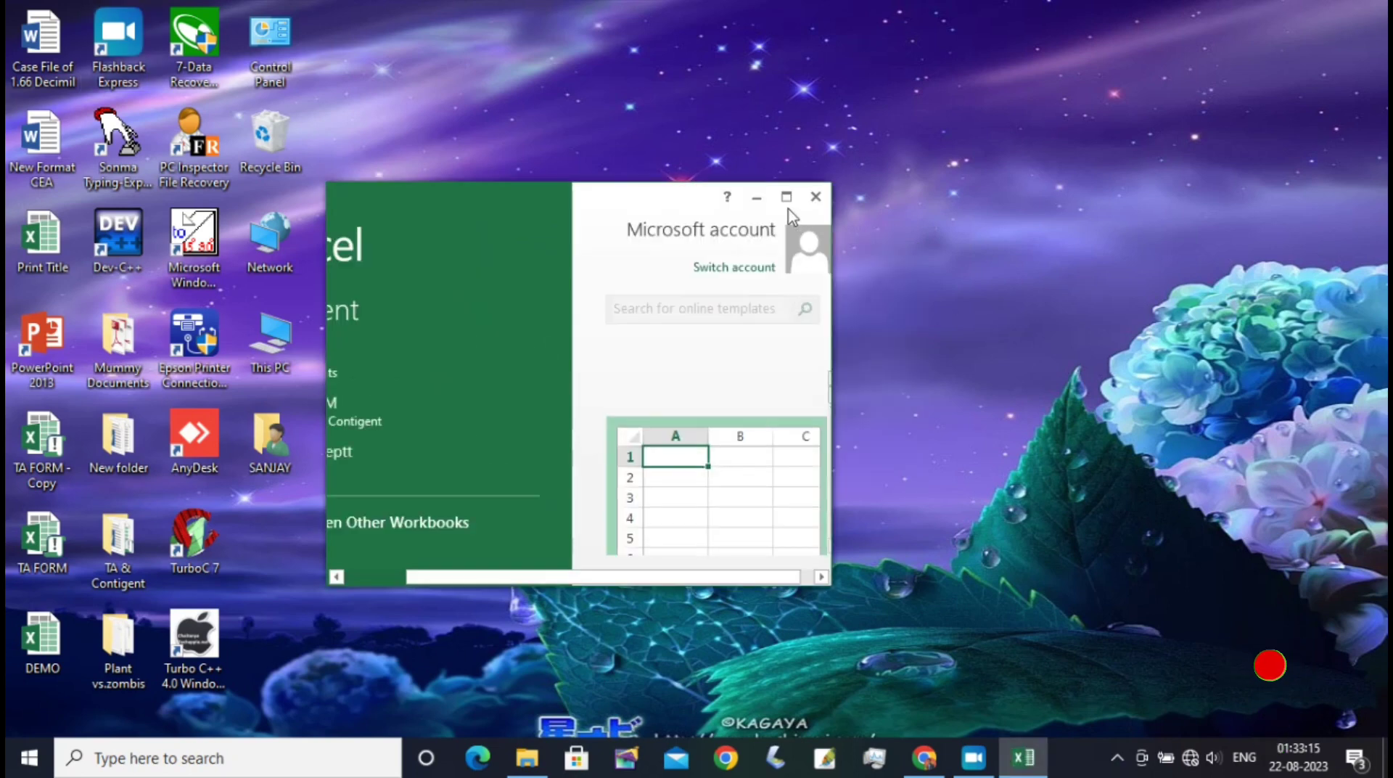
- Create a blank Book1 workbook and open the Visual Basic editor from the DEVELOPER tab
{"action": "left_click", "coordinate": [788, 202]}
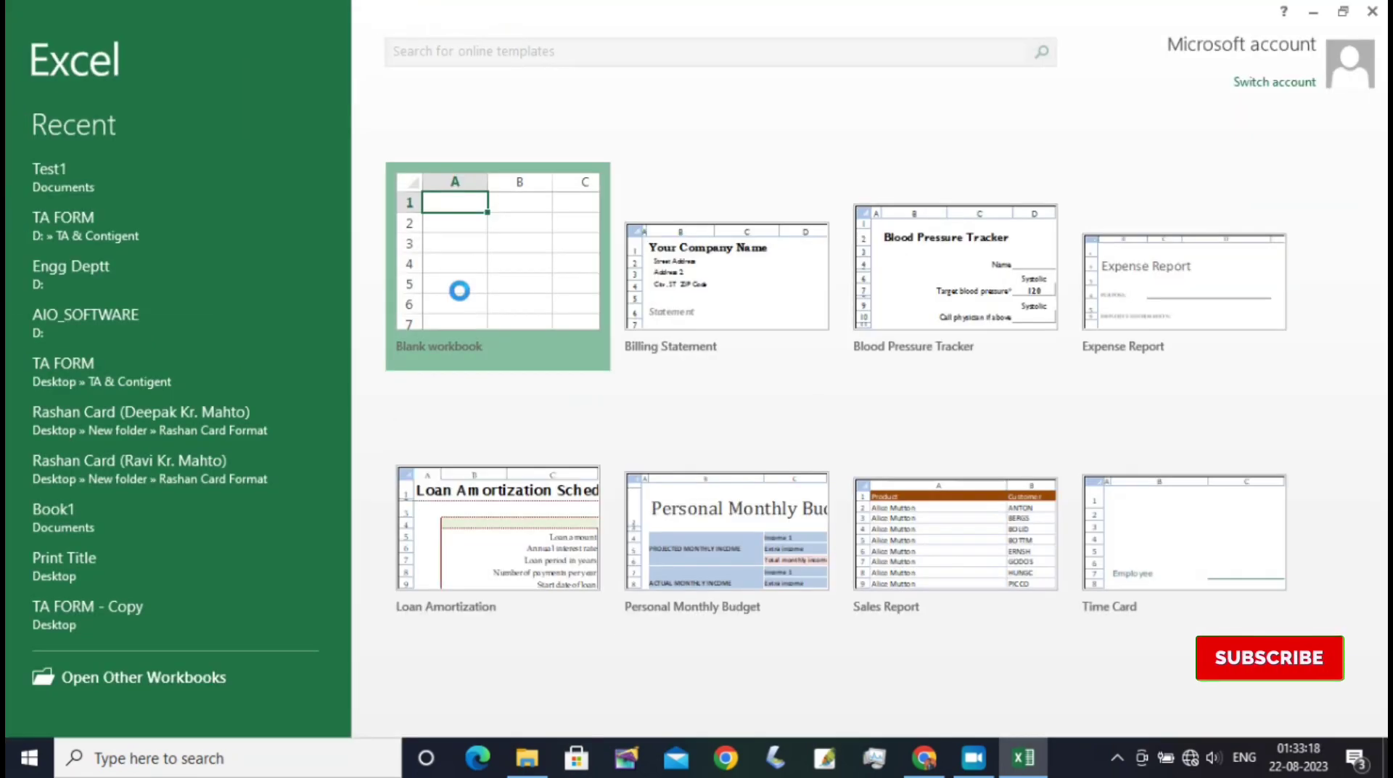
{"action": "left_click", "coordinate": [460, 289]}
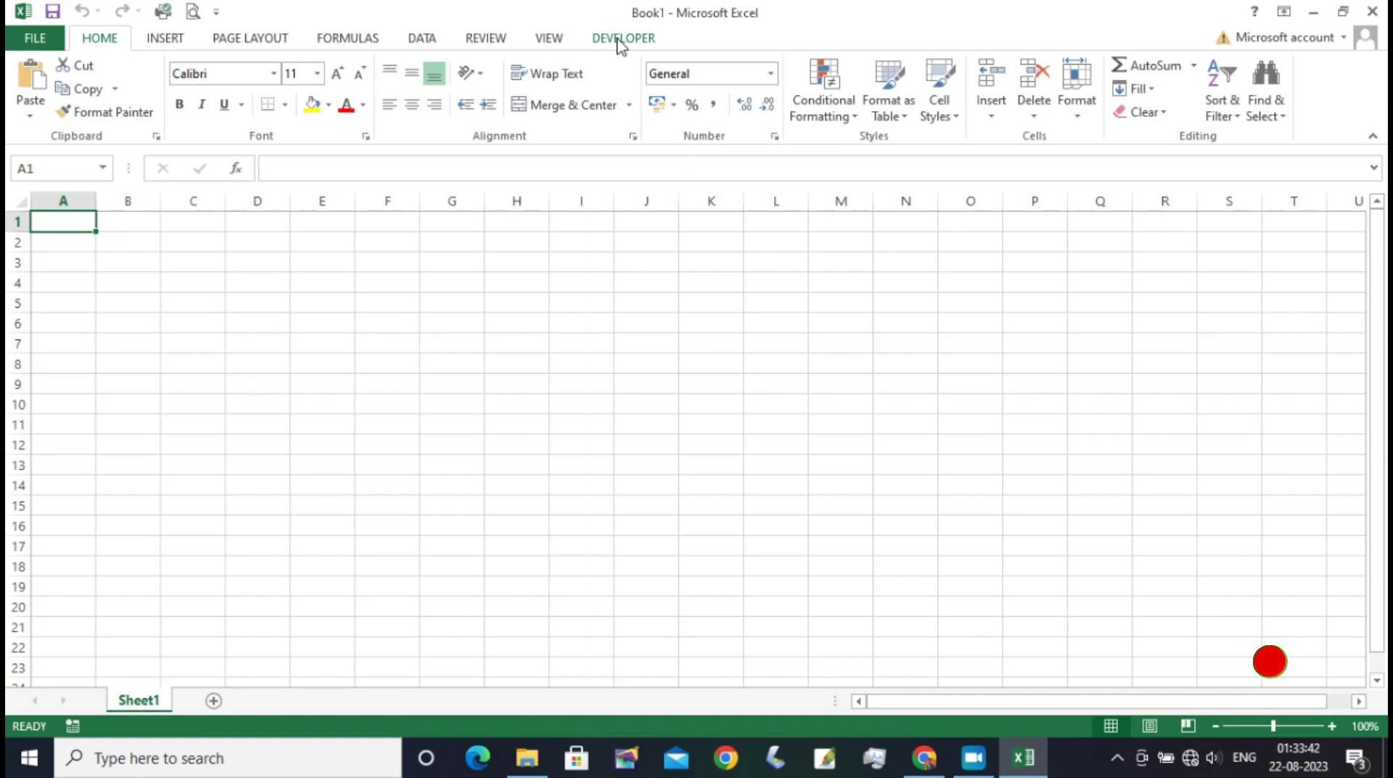
{"action": "left_click", "coordinate": [618, 42]}
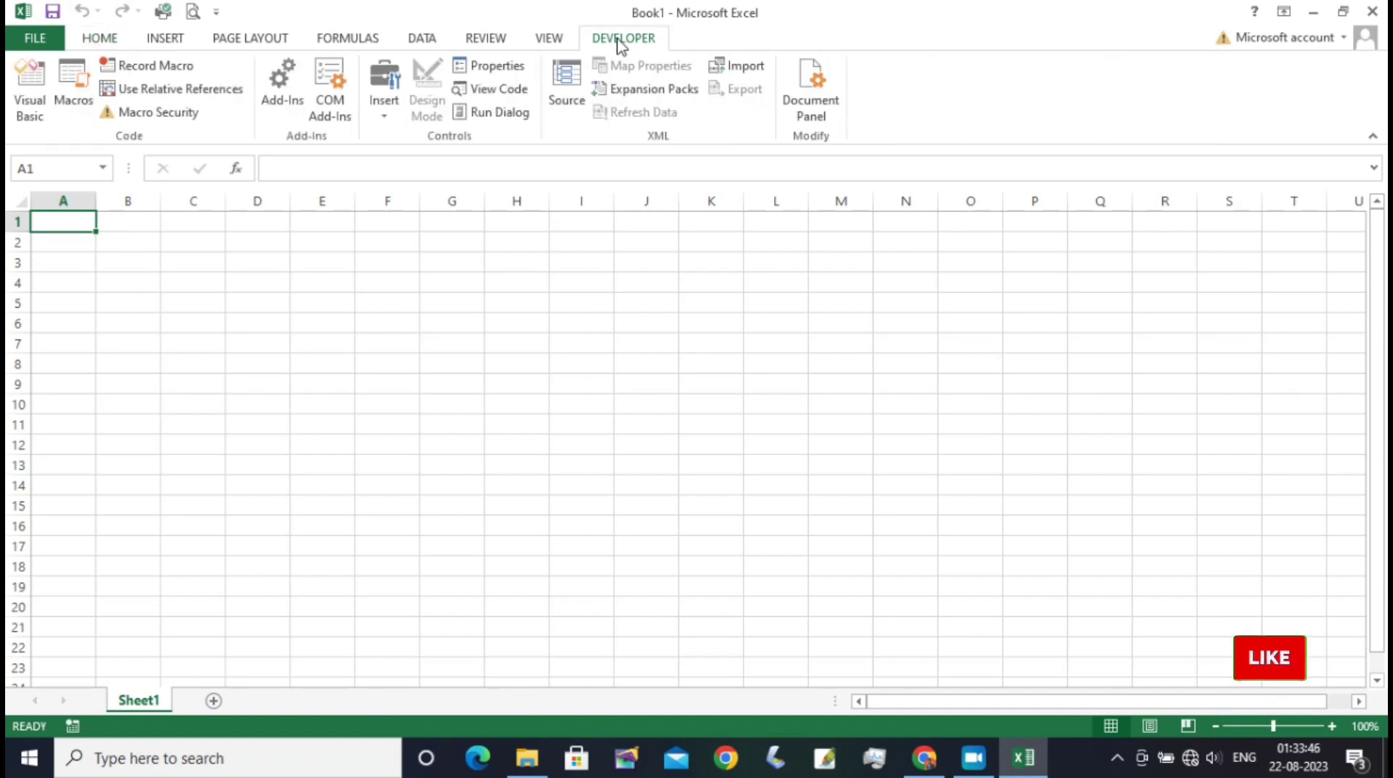
{"action": "left_click", "coordinate": [27, 110]}
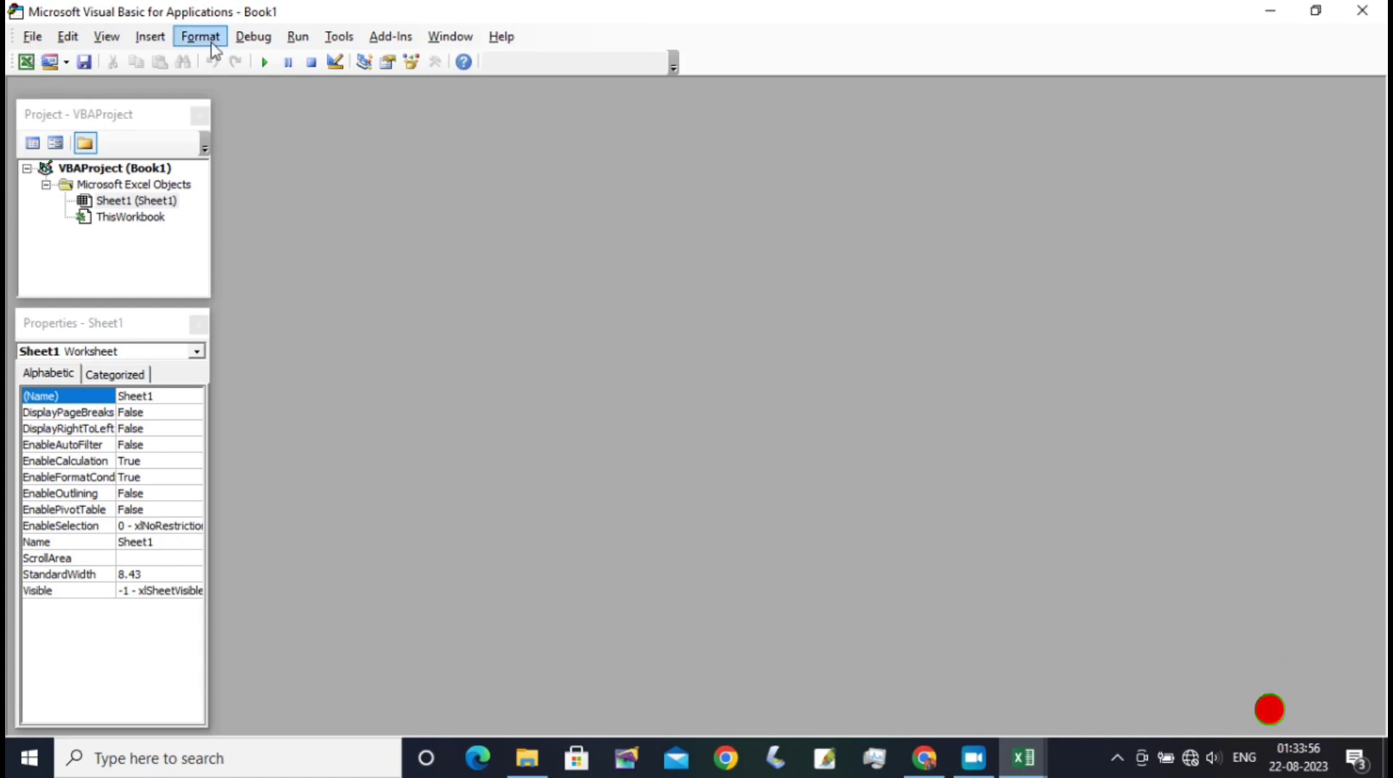
- Insert UserForm1, rearrange the designer and Toolbox windows, and enlarge the form to height 231.75
{"action": "left_click", "coordinate": [142, 45]}
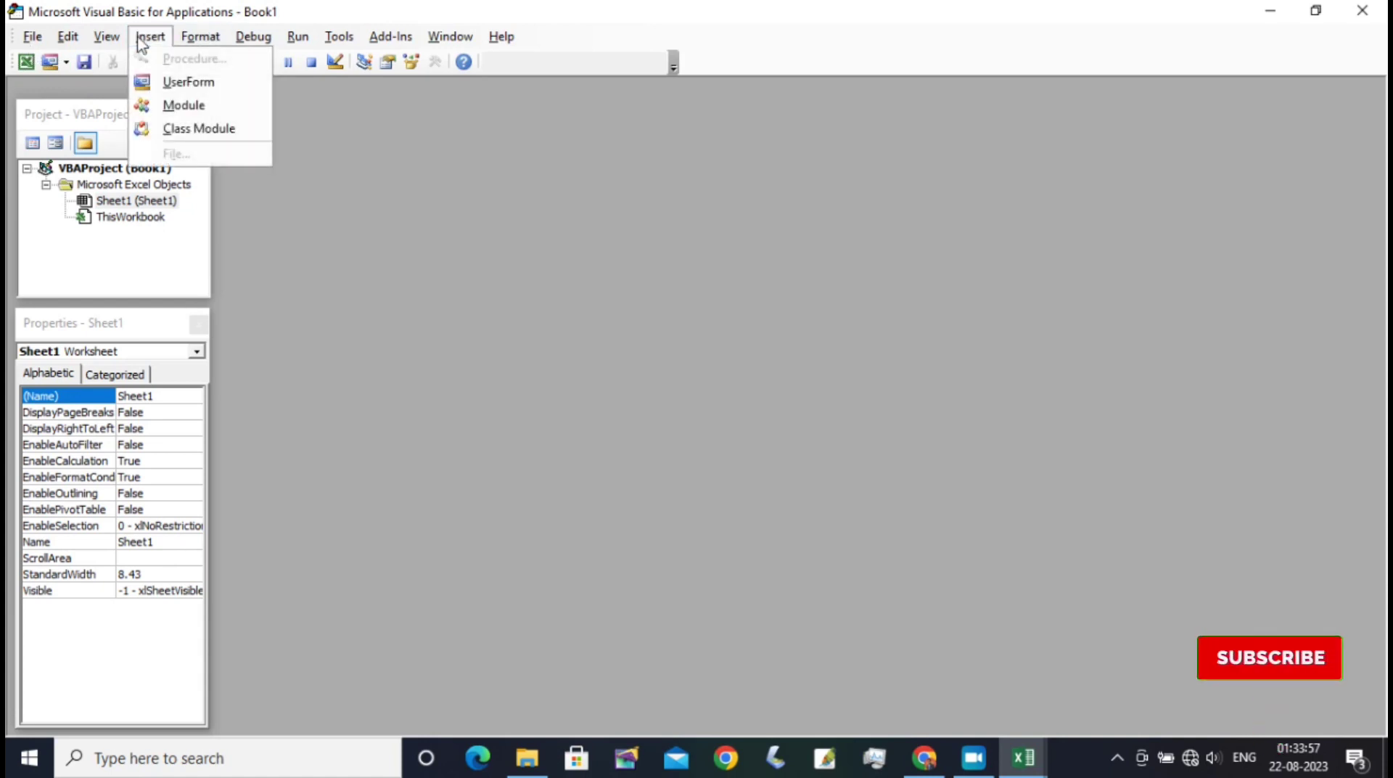
{"action": "left_click", "coordinate": [168, 83]}
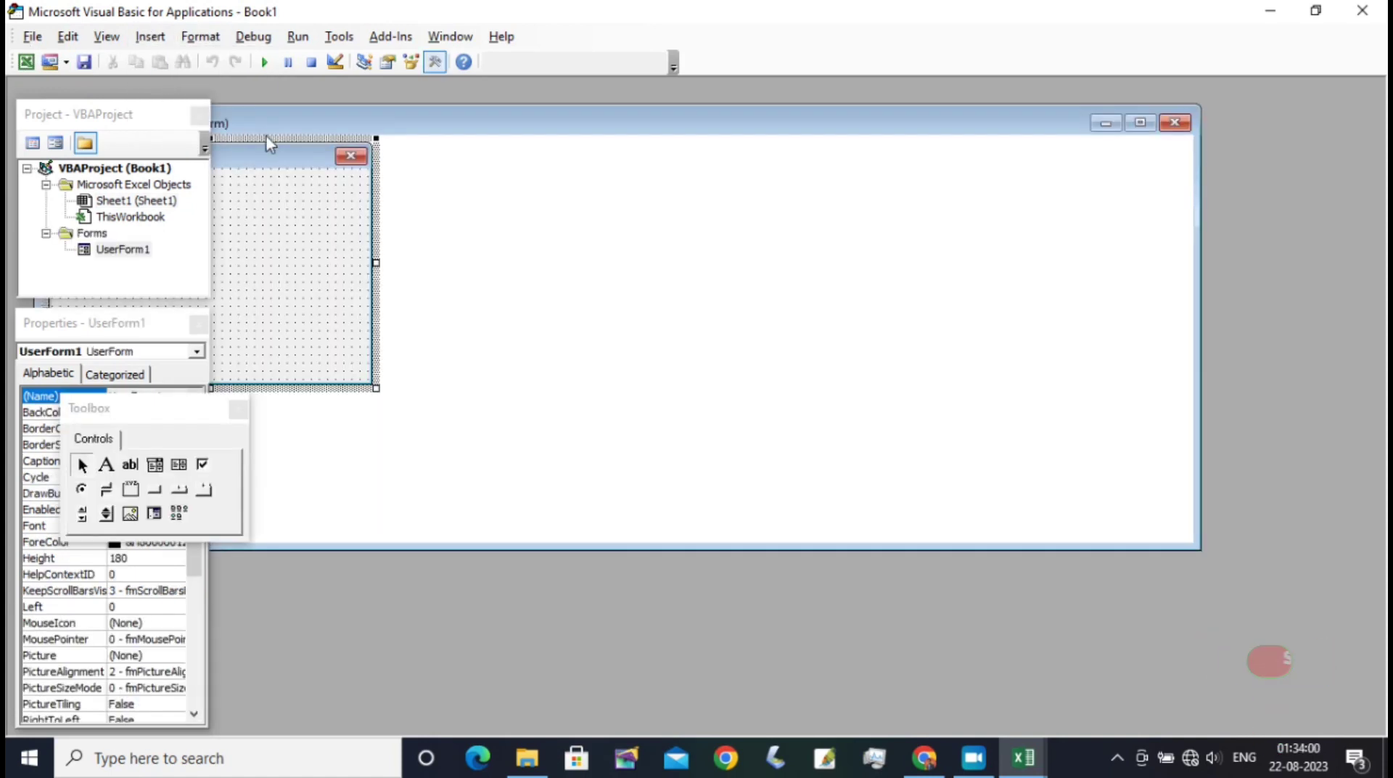
{"action": "left_click", "coordinate": [1140, 122]}
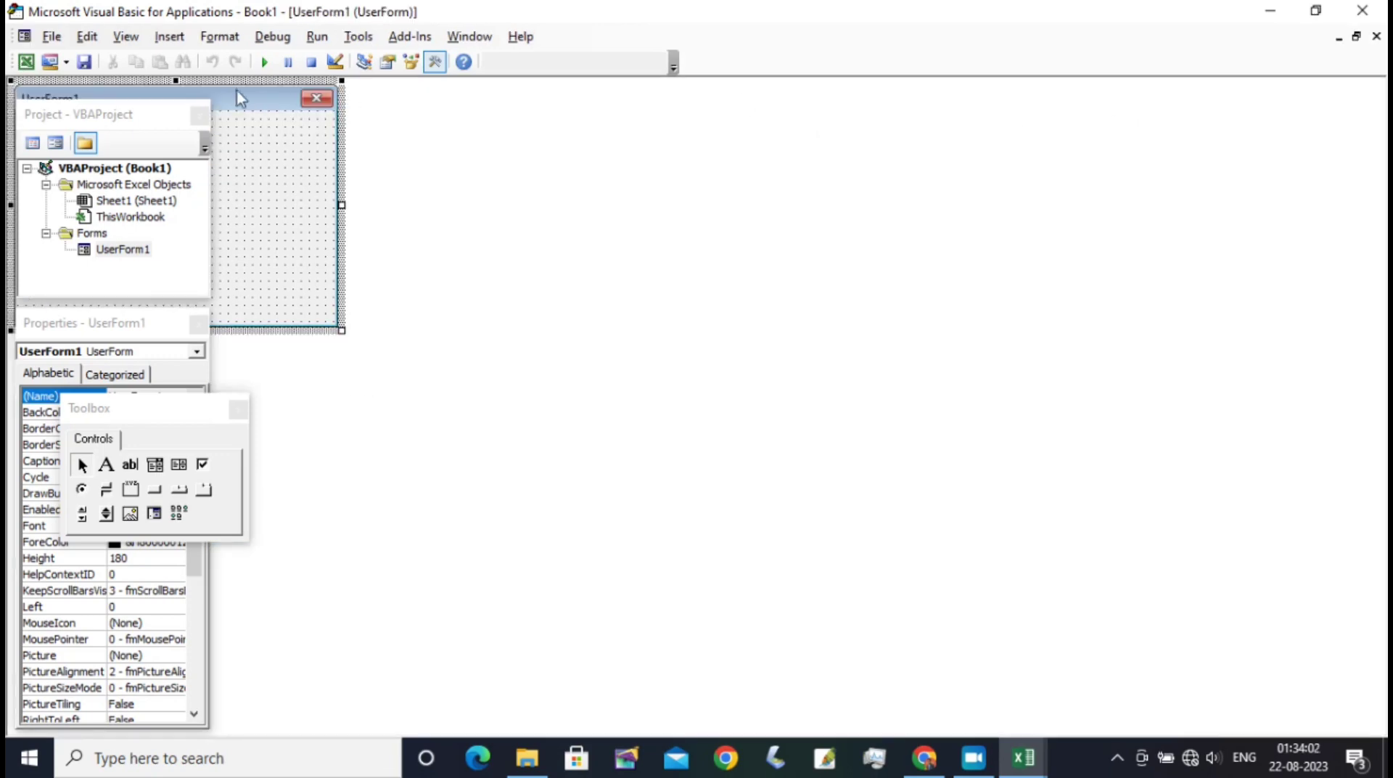
{"action": "left_click", "coordinate": [1355, 37]}
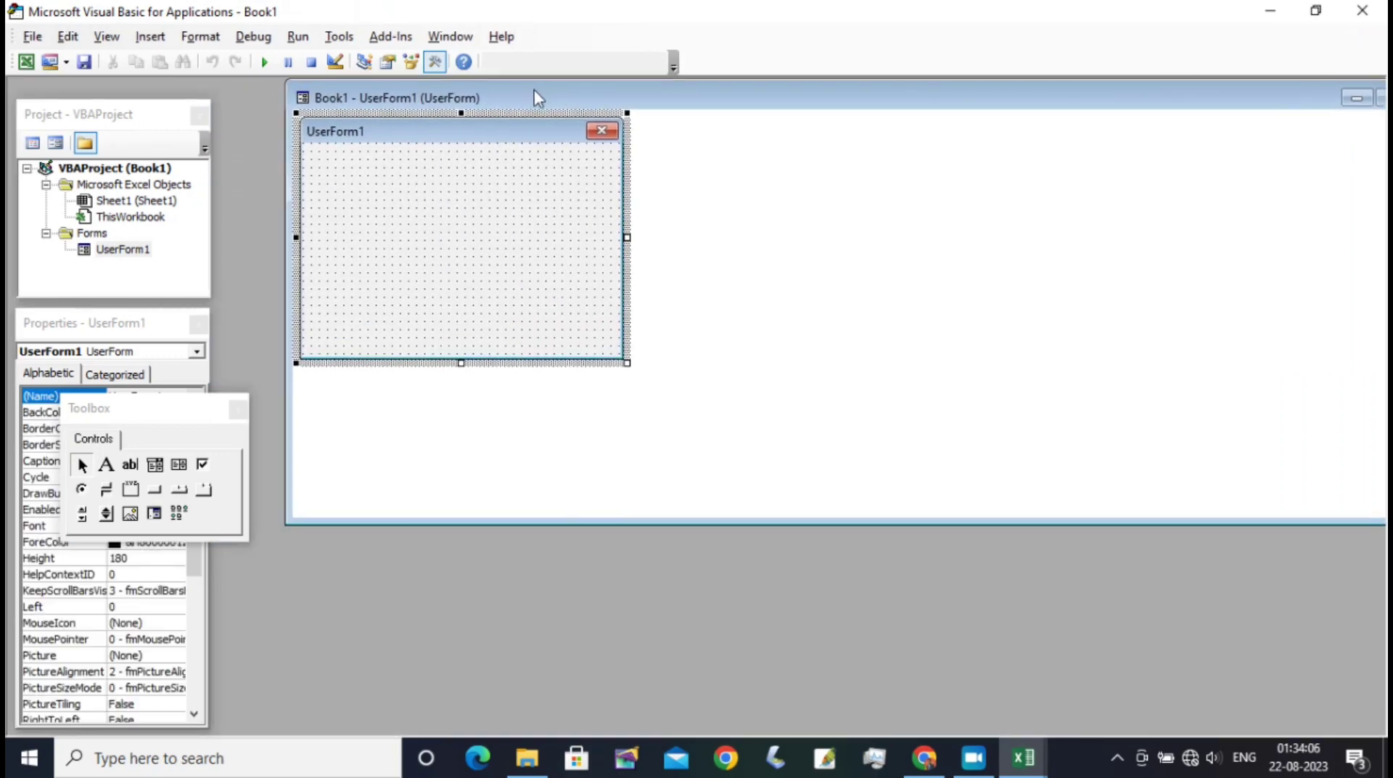
{"action": "left_click_drag", "start_coordinate": [290, 122], "coordinate": [500, 107]}
{"action": "left_click_drag", "start_coordinate": [137, 410], "coordinate": [312, 587]}
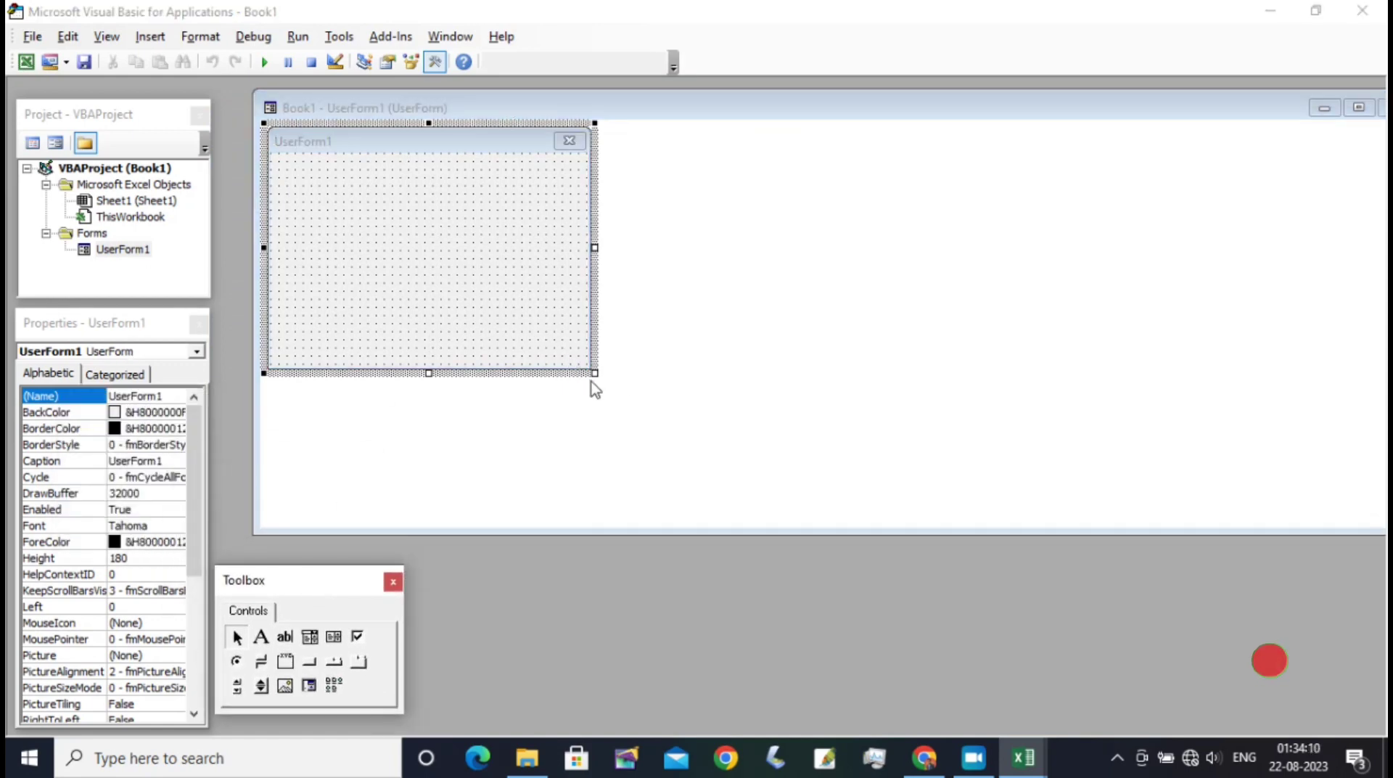
{"action": "mouse_move", "coordinate": [594, 373]}
{"action": "left_mouse_down"}
{"action": "mouse_move", "coordinate": [781, 406]}
{"action": "mouse_move", "coordinate": [897, 446]}
{"action": "left_mouse_up"}
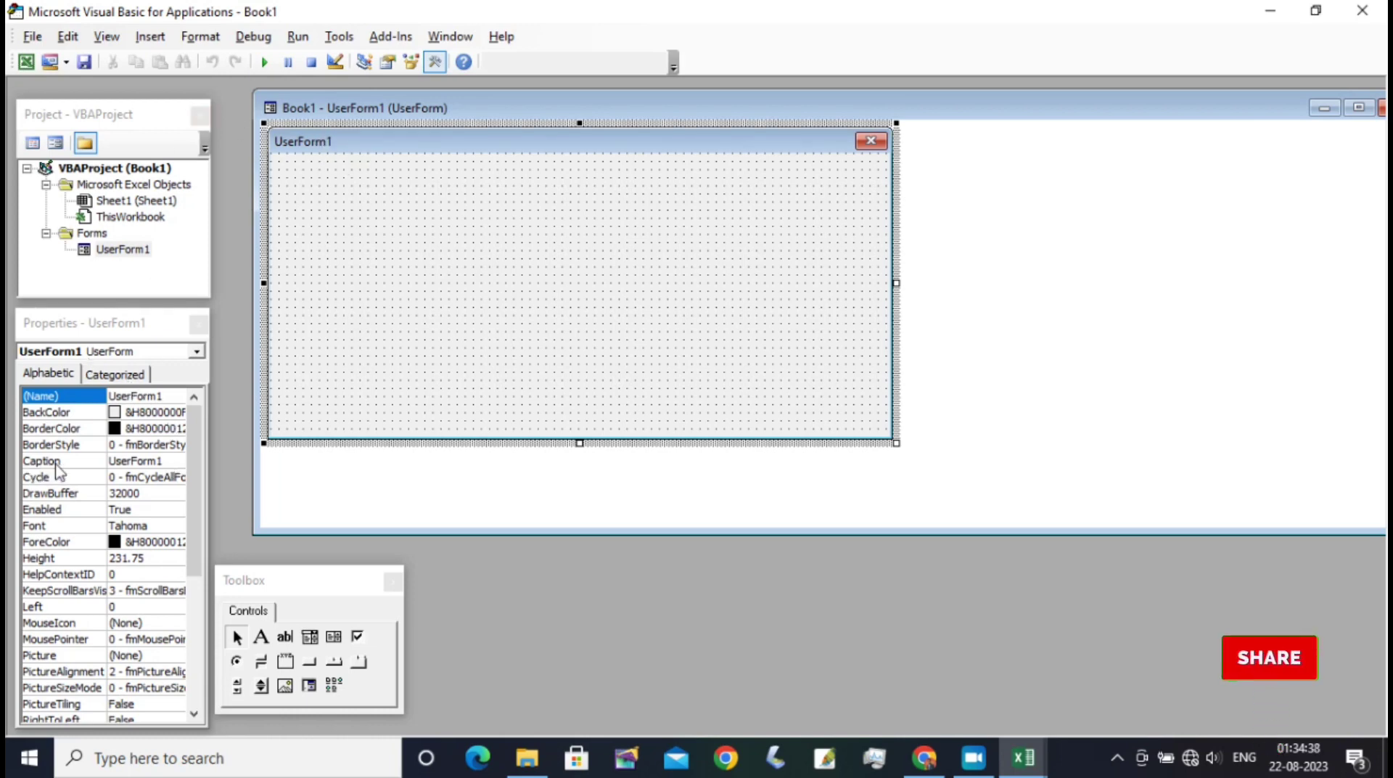
- Change the form's Caption property from UserForm1 to Test
{"action": "left_click", "coordinate": [173, 461]}
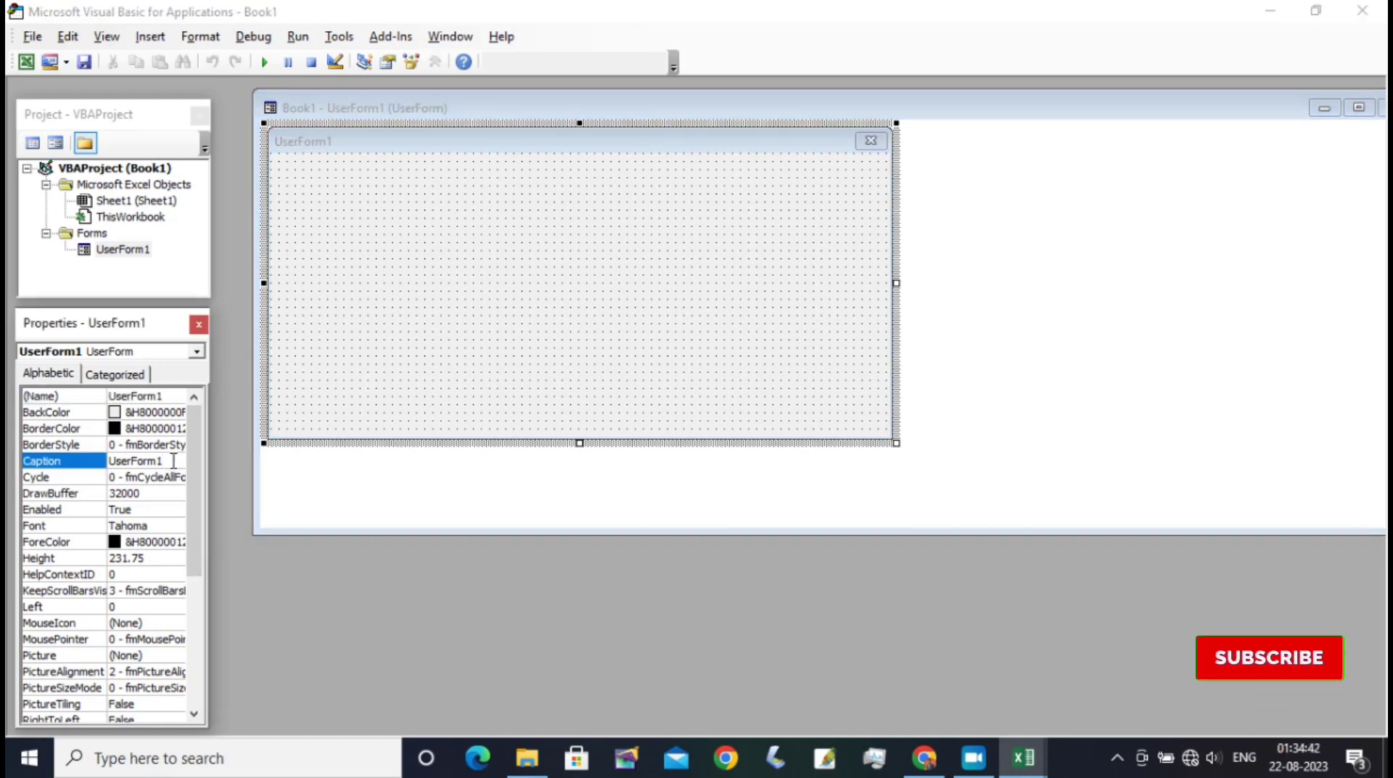
{"action": "key", "text": "BackSpace"}
{"action": "key", "text": "BackSpace"}
{"action": "key", "text": "BackSpace"}
{"action": "key", "text": "BackSpace"}
{"action": "key", "text": "BackSpace"}
{"action": "key", "text": "BackSpace"}
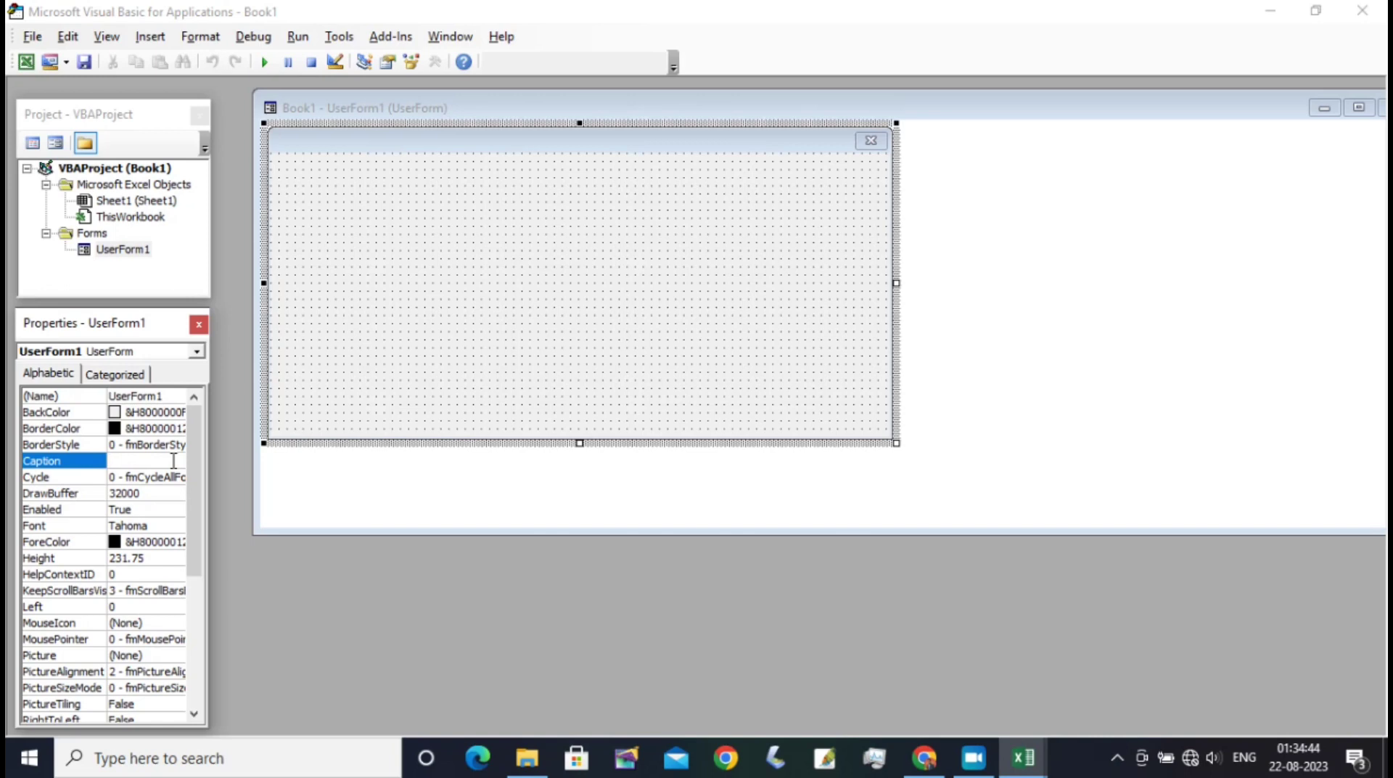
{"action": "type", "text": "Test"}
{"action": "left_click", "coordinate": [407, 265]}
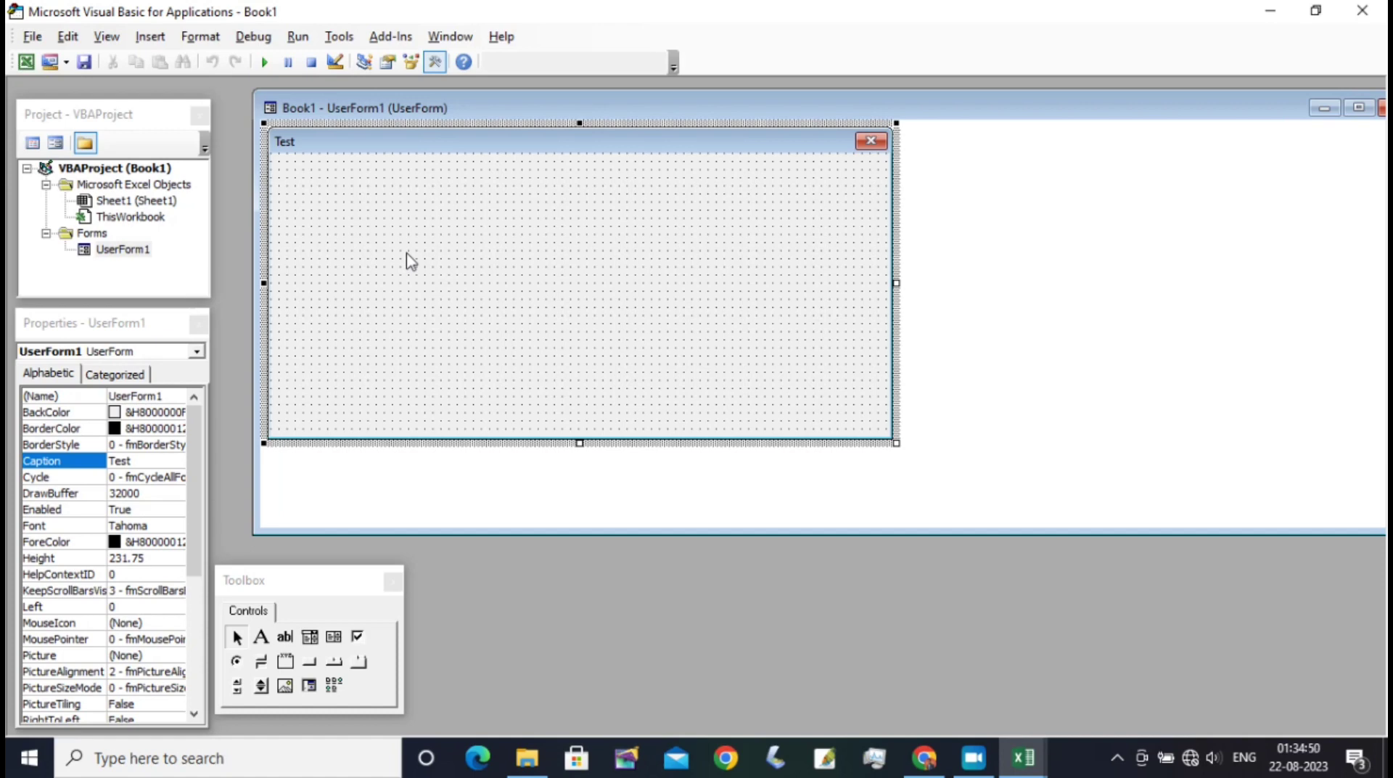
{"action": "left_click", "coordinate": [317, 587]}
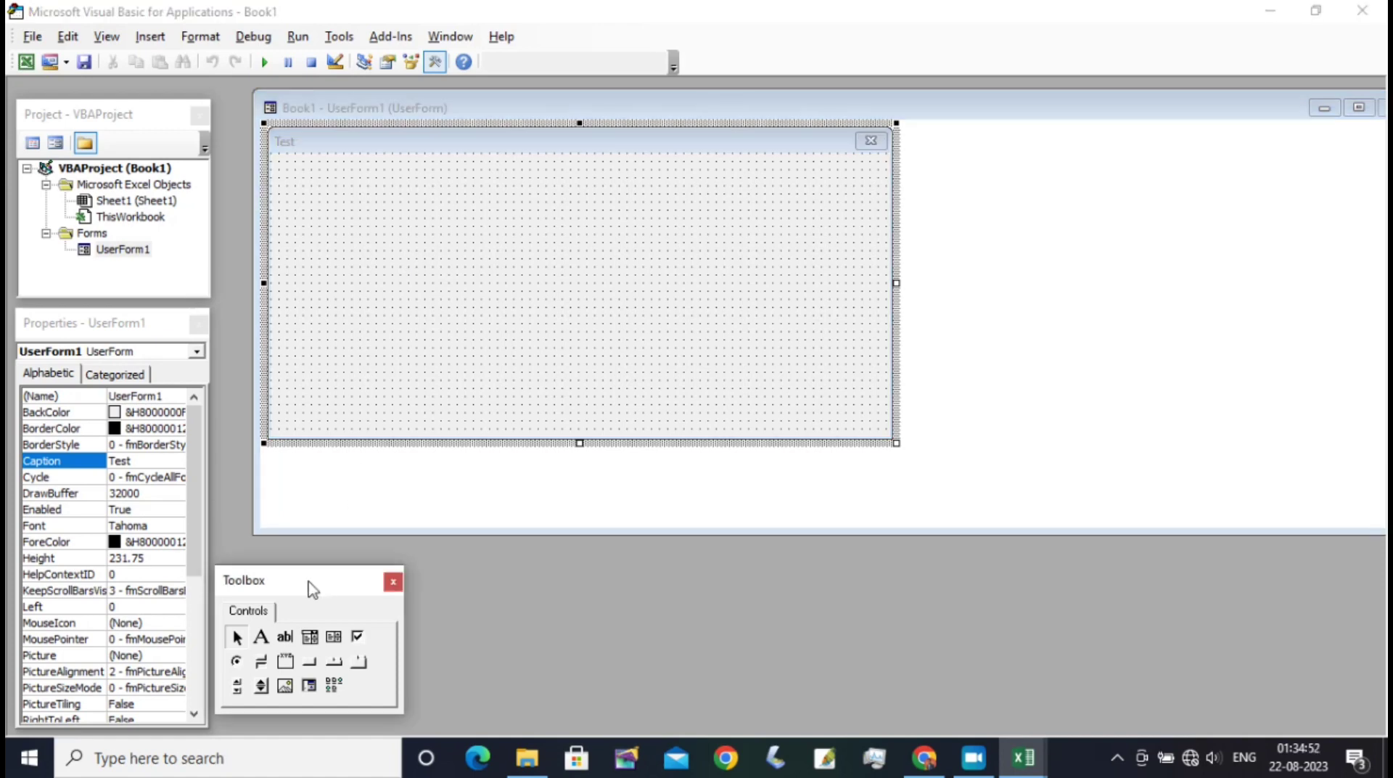
{"action": "left_click", "coordinate": [261, 639]}
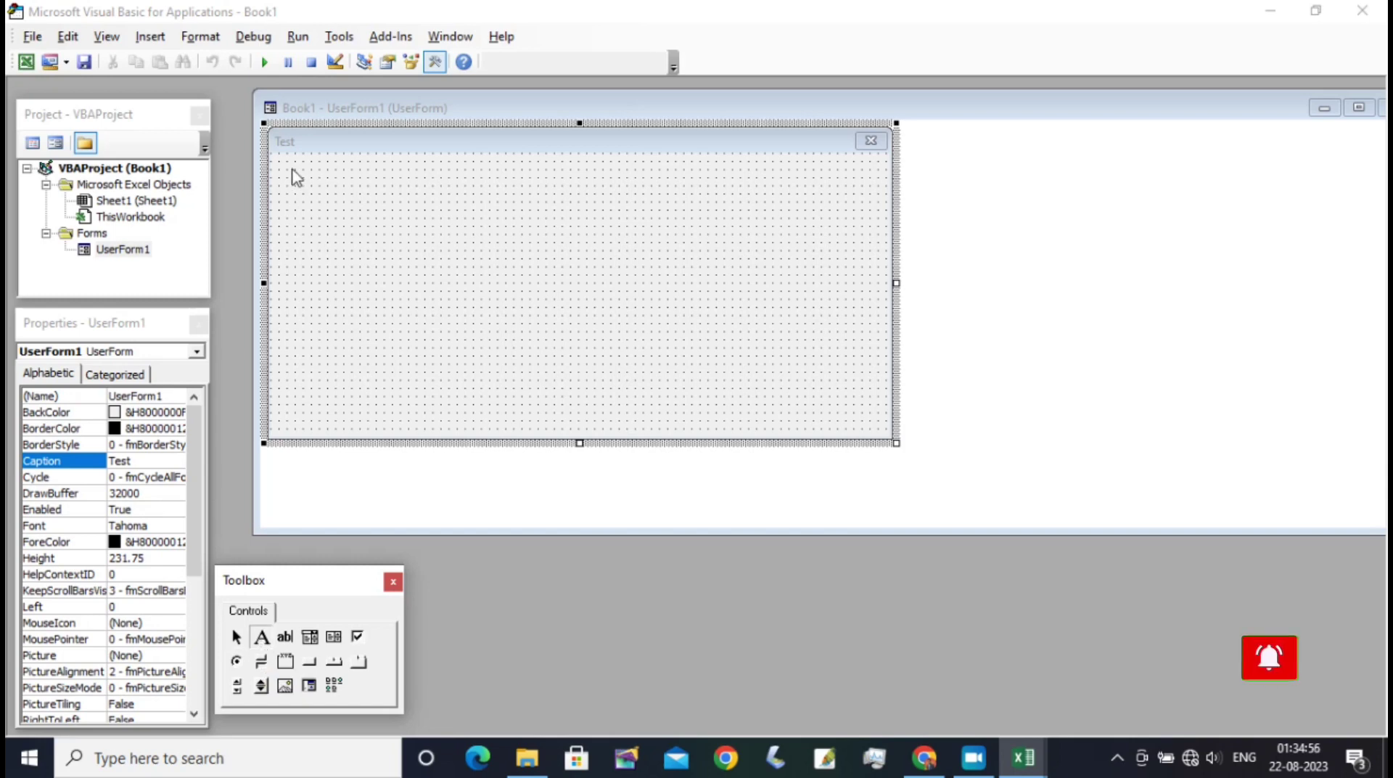
- Draw a label at the form's top left captioned 'Please neter your name :'
{"action": "left_click_drag", "start_coordinate": [301, 177], "coordinate": [367, 210]}
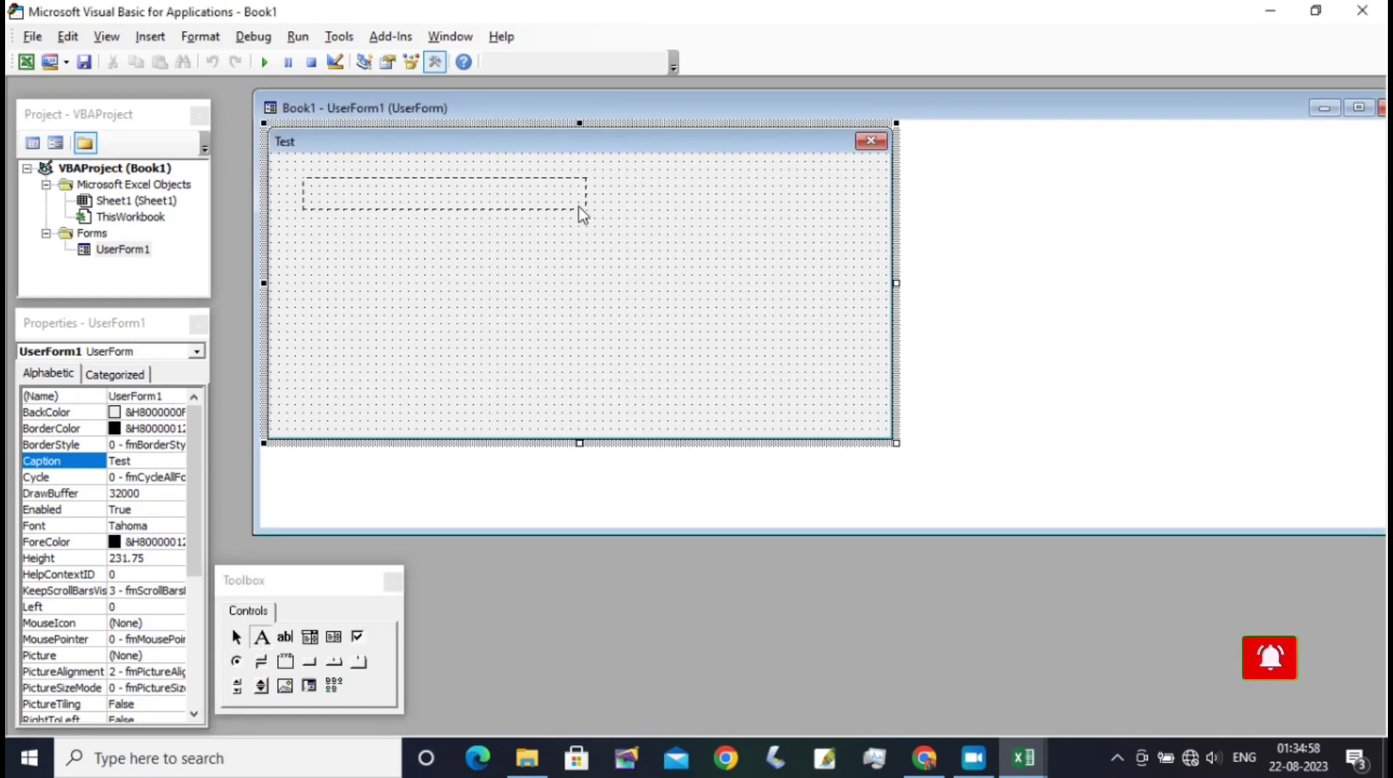
{"action": "left_click_drag", "start_coordinate": [568, 209], "coordinate": [589, 213]}
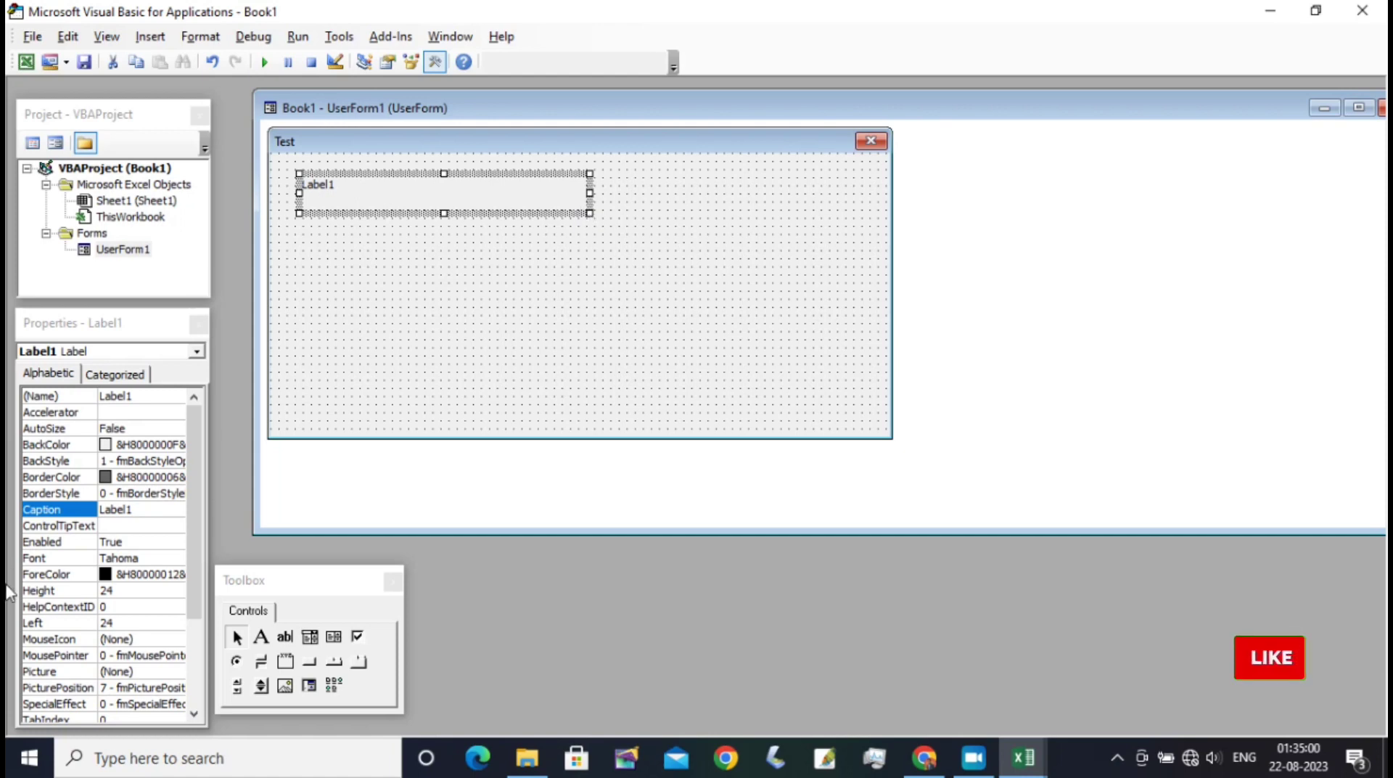
{"action": "left_click_drag", "start_coordinate": [148, 511], "coordinate": [100, 511]}
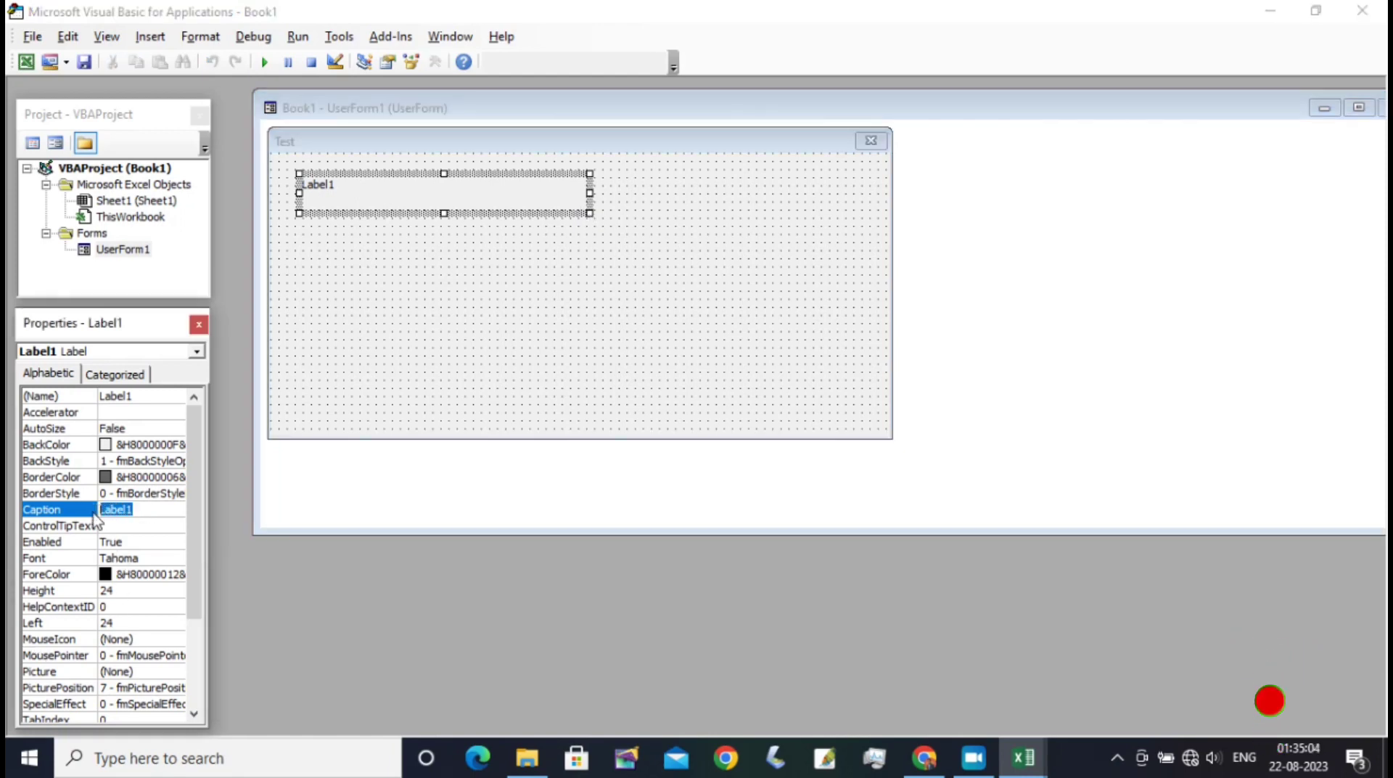
{"action": "type", "text": "Pleas"}
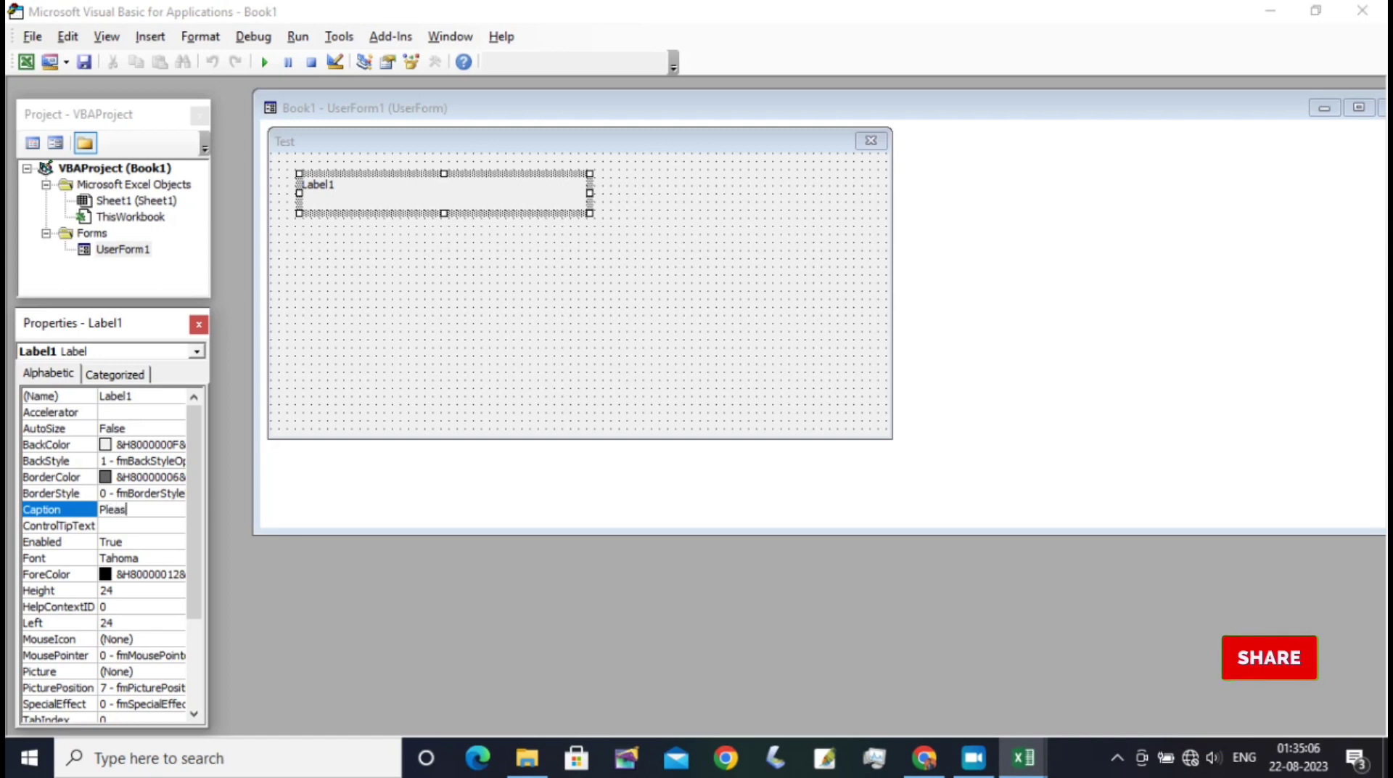
{"action": "type", "text": "e neter "}
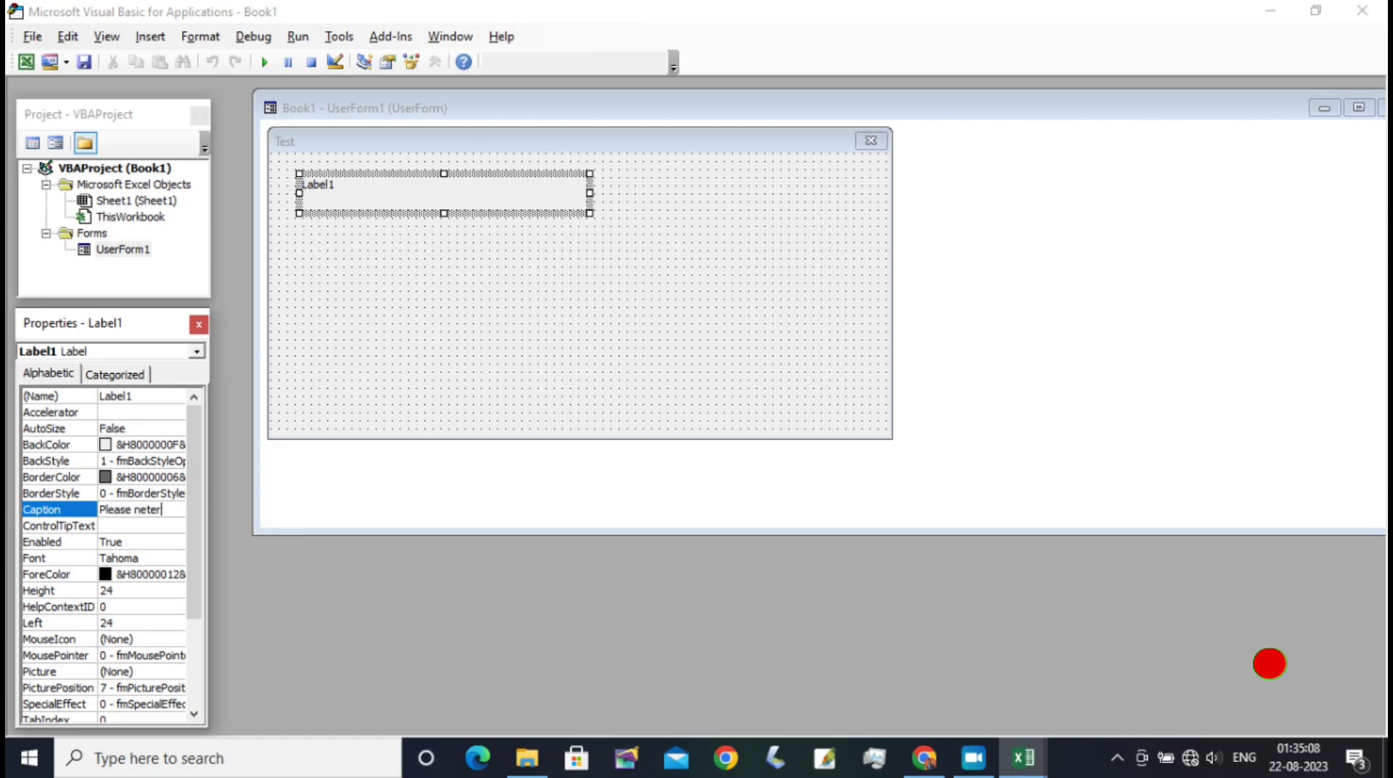
{"action": "type", "text": "you"}
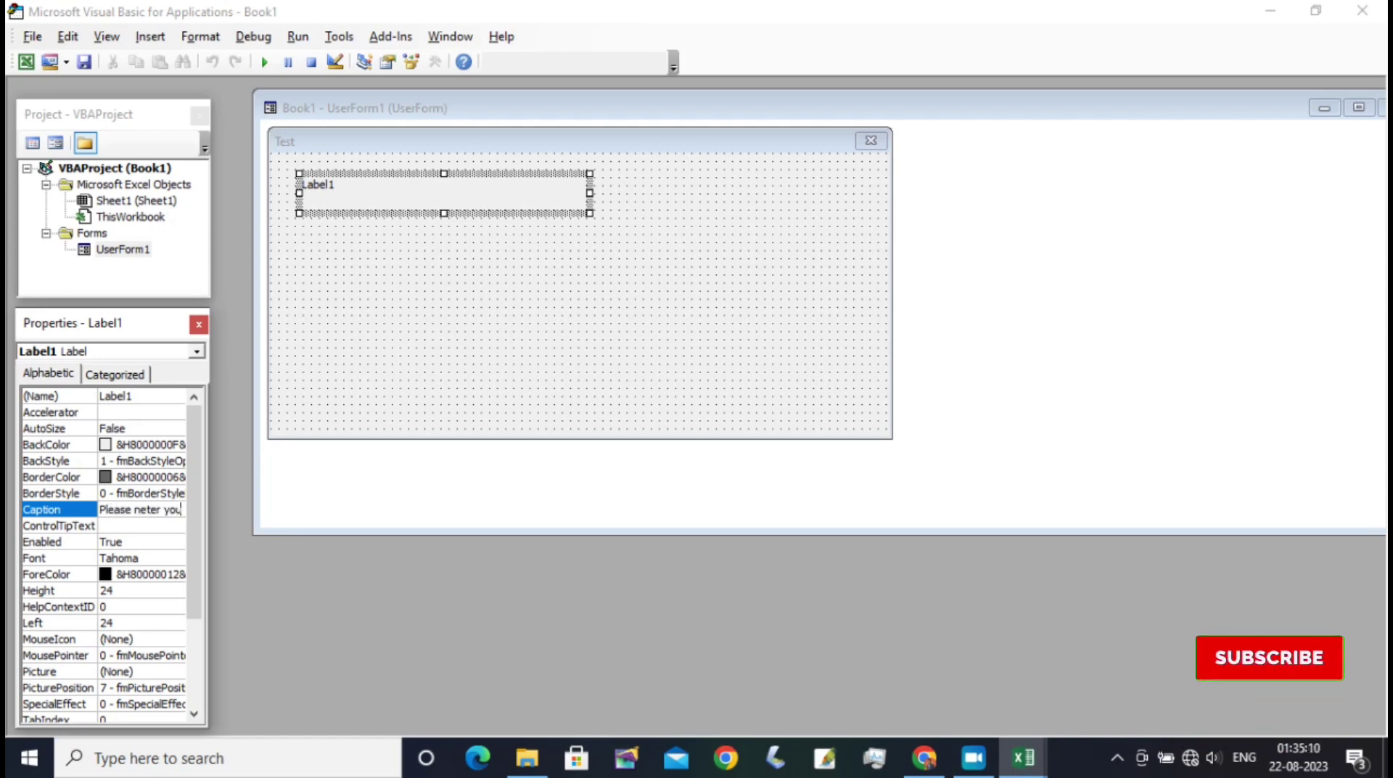
{"action": "type", "text": "r name"}
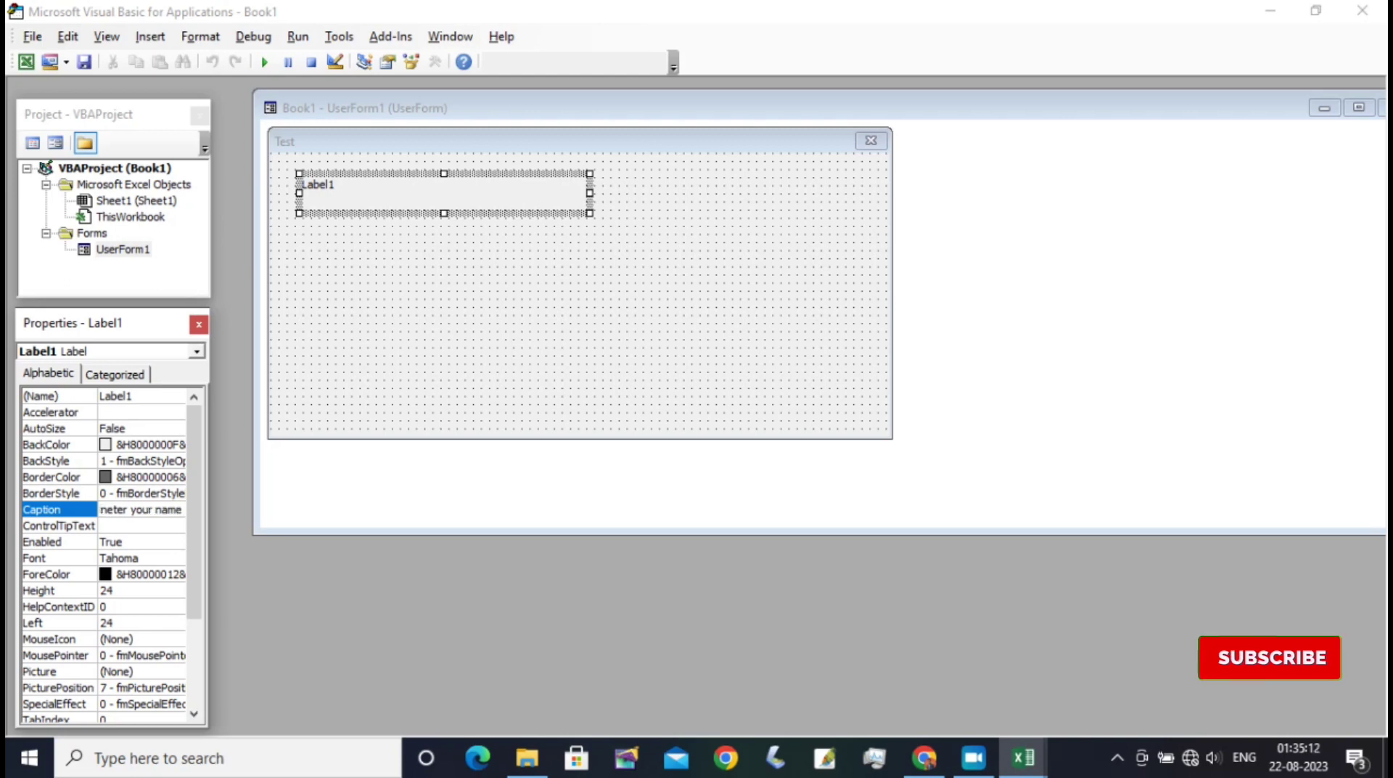
{"action": "type", "text": " :"}
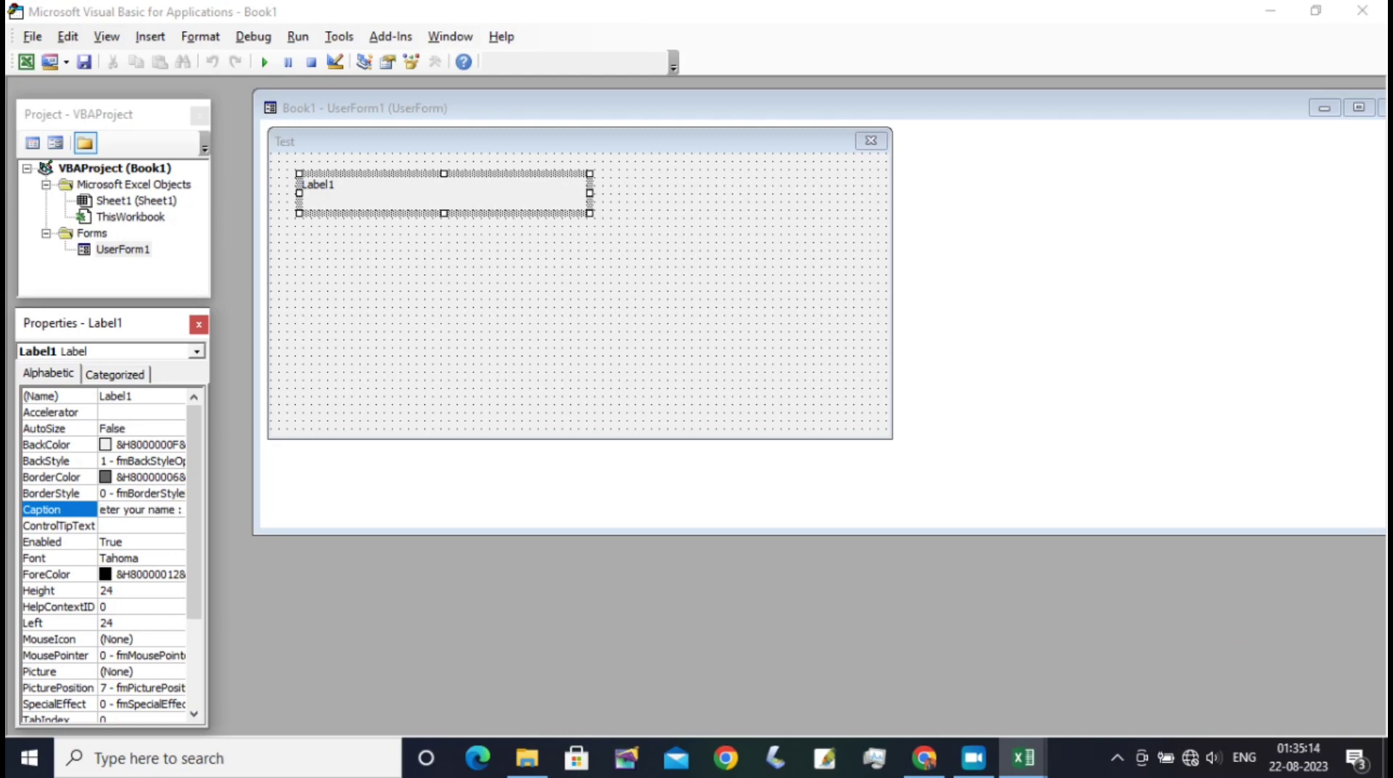
{"action": "left_click", "coordinate": [496, 270]}
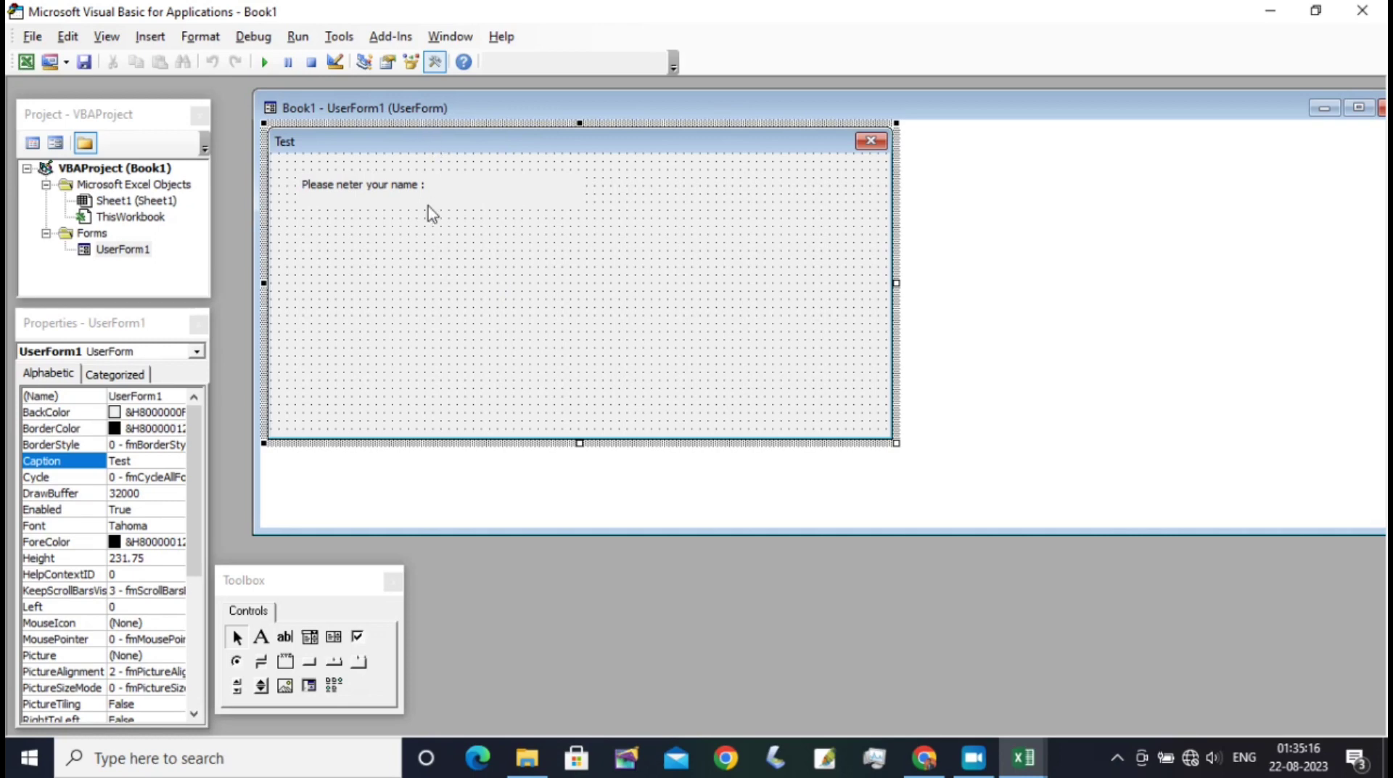
{"action": "left_click", "coordinate": [512, 190]}
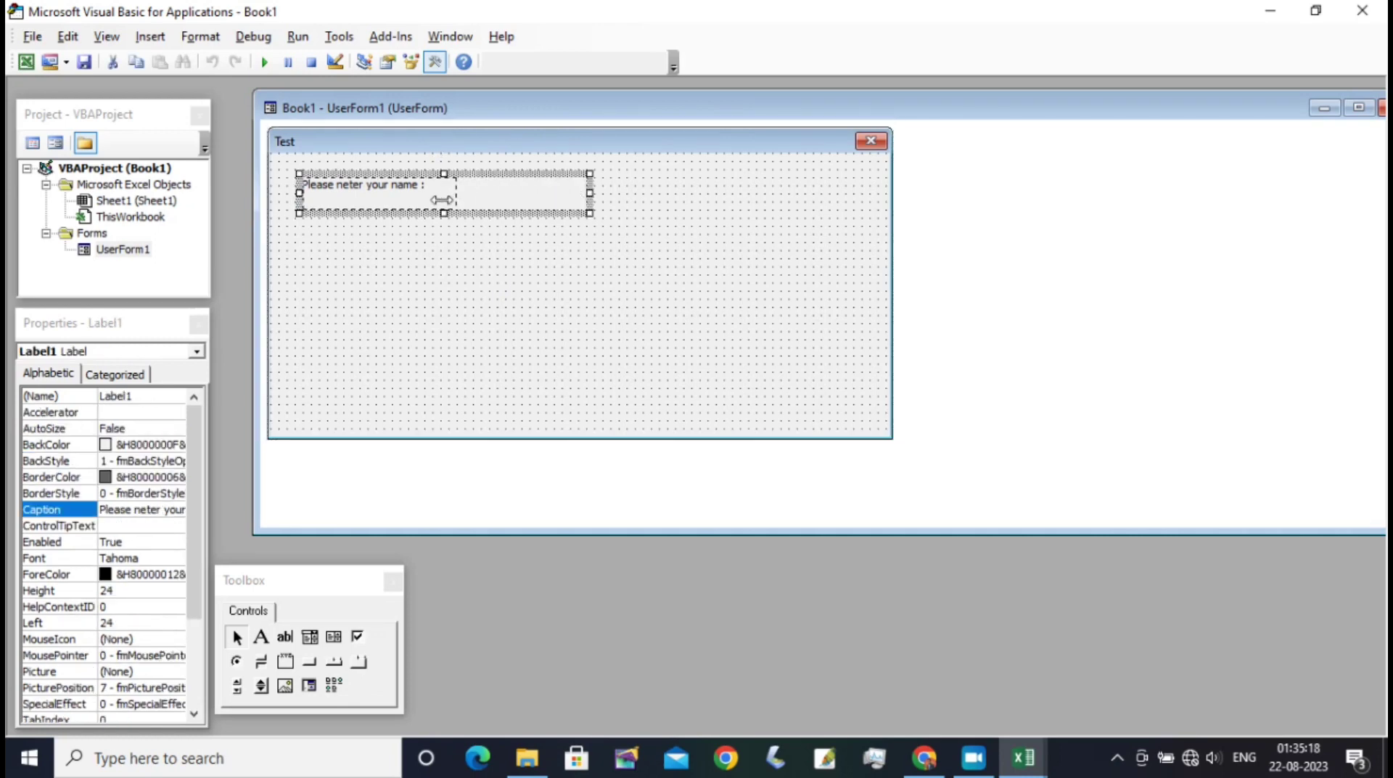
- Set the prompt label's font size to 14 in the Font dialog
{"action": "left_click_drag", "start_coordinate": [516, 196], "coordinate": [444, 194]}
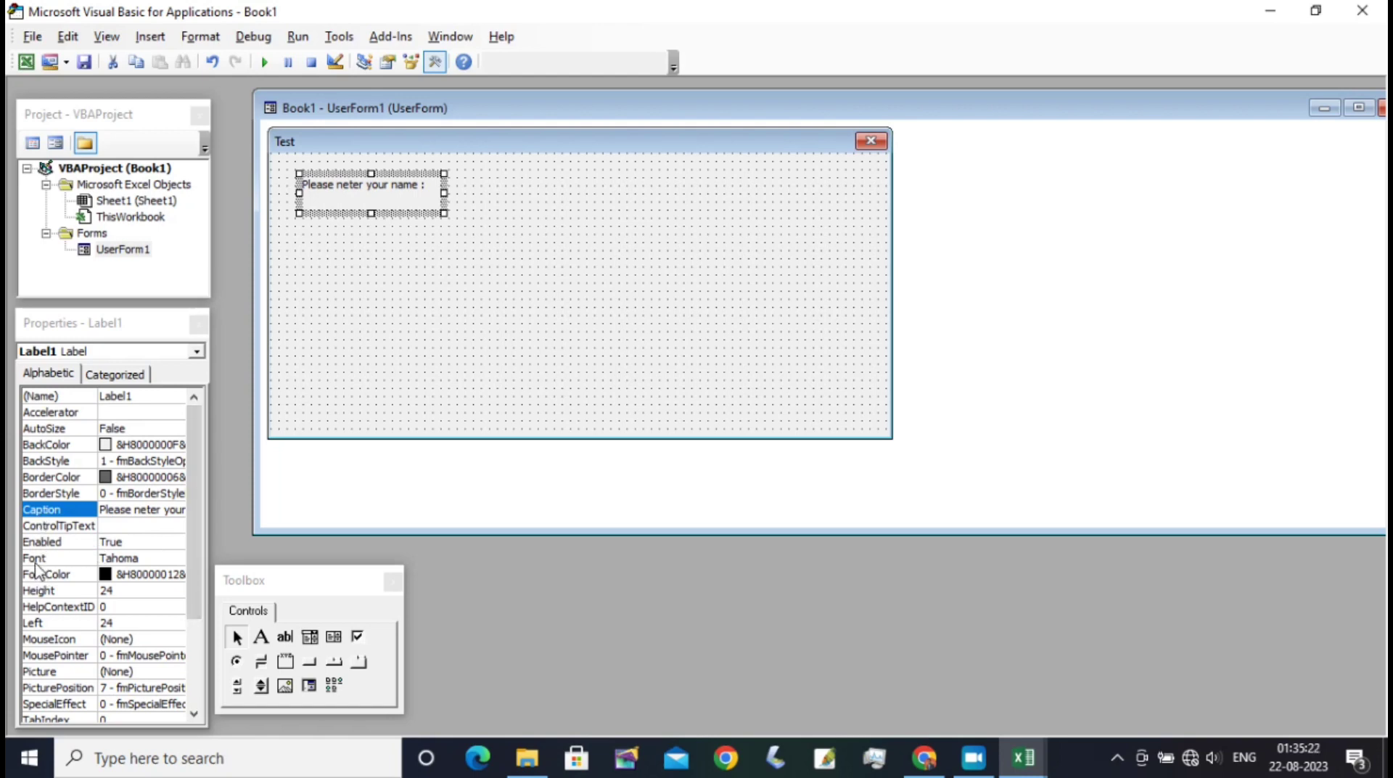
{"action": "left_click", "coordinate": [154, 558]}
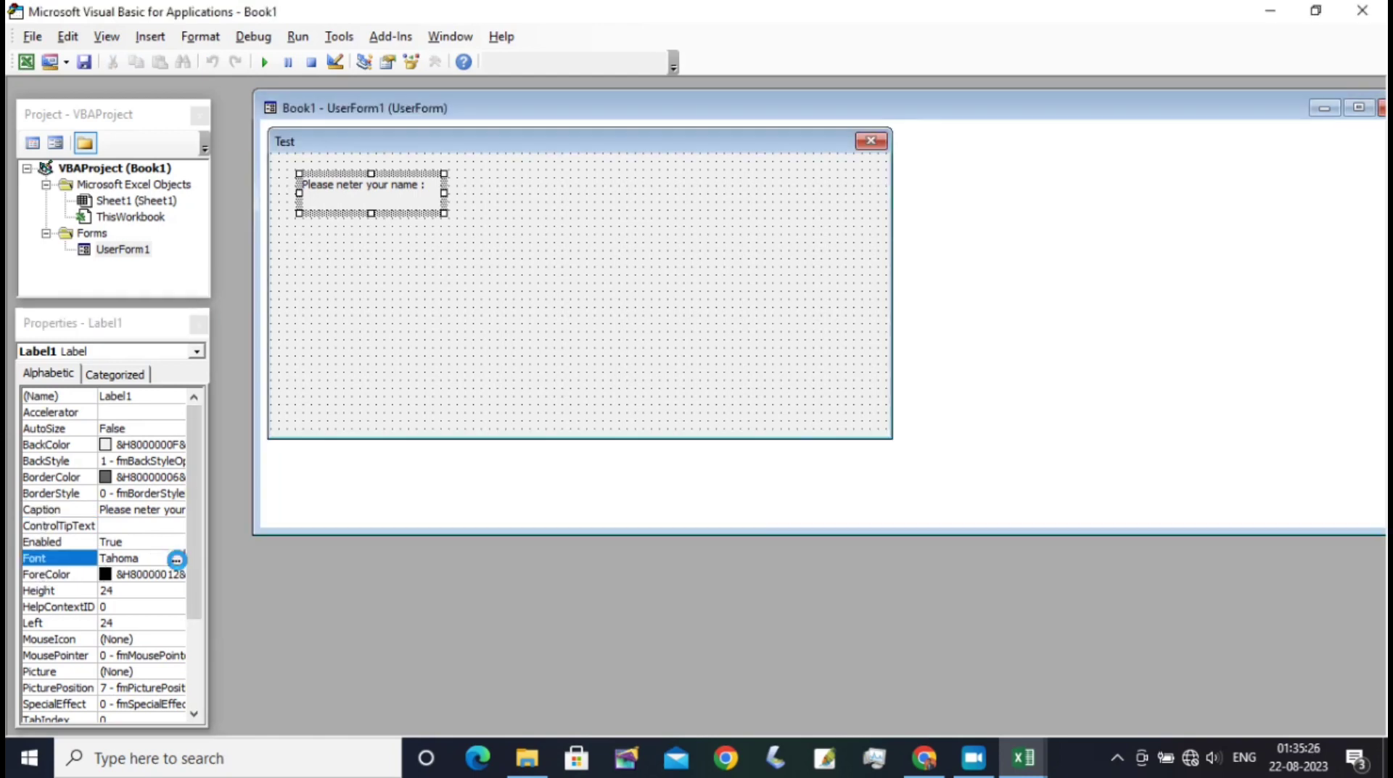
{"action": "left_click", "coordinate": [177, 559]}
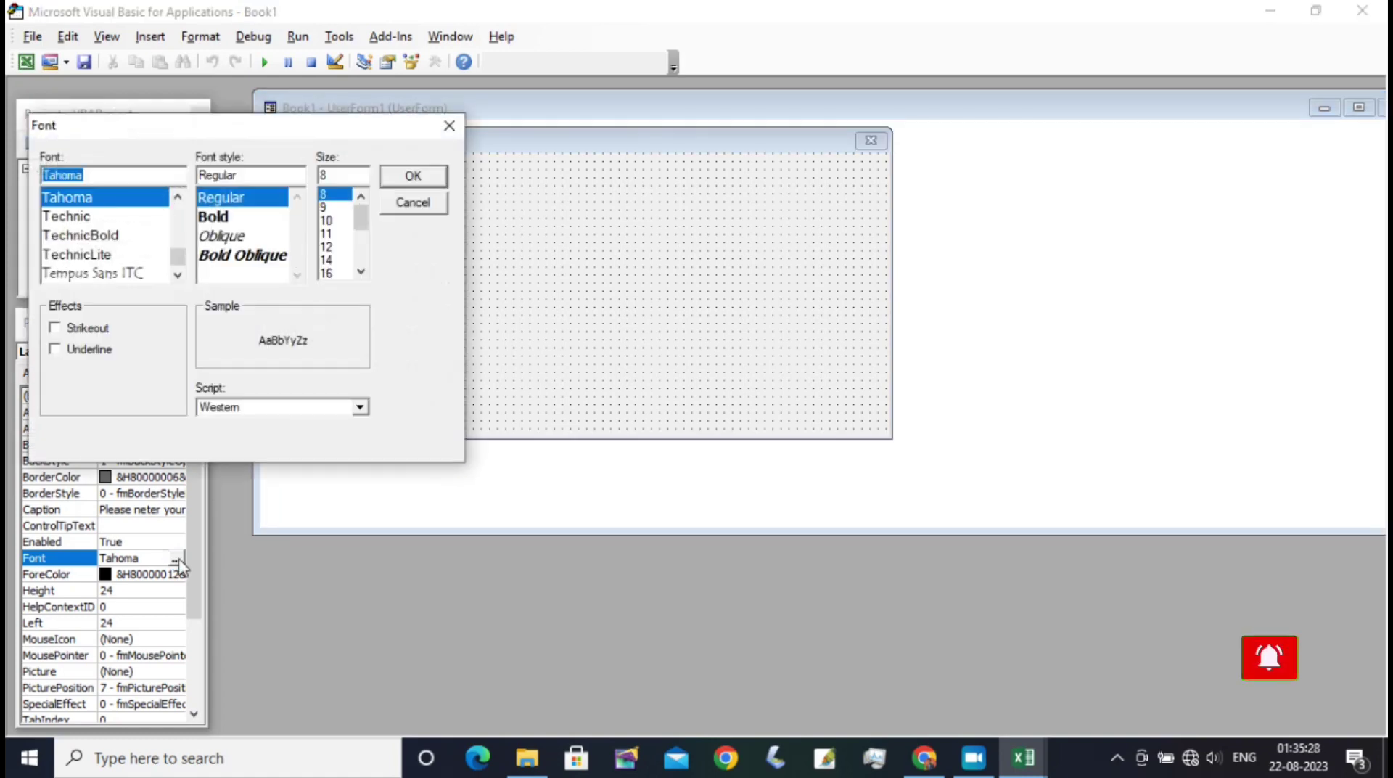
{"action": "left_click", "coordinate": [330, 260]}
{"action": "left_click", "coordinate": [397, 183]}
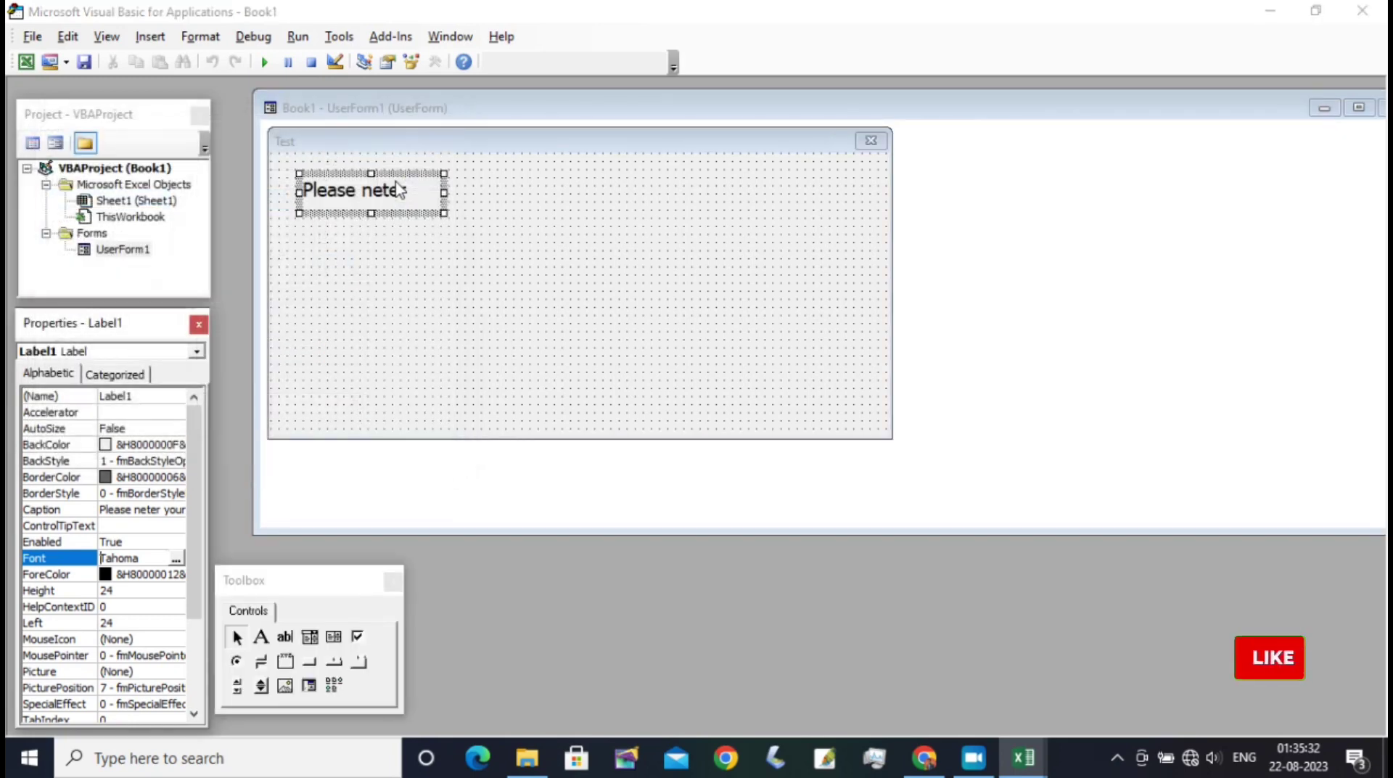
- Widen the prompt label so the full 'Please neter your name :' caption shows
{"action": "left_click", "coordinate": [446, 255]}
{"action": "left_click", "coordinate": [438, 198]}
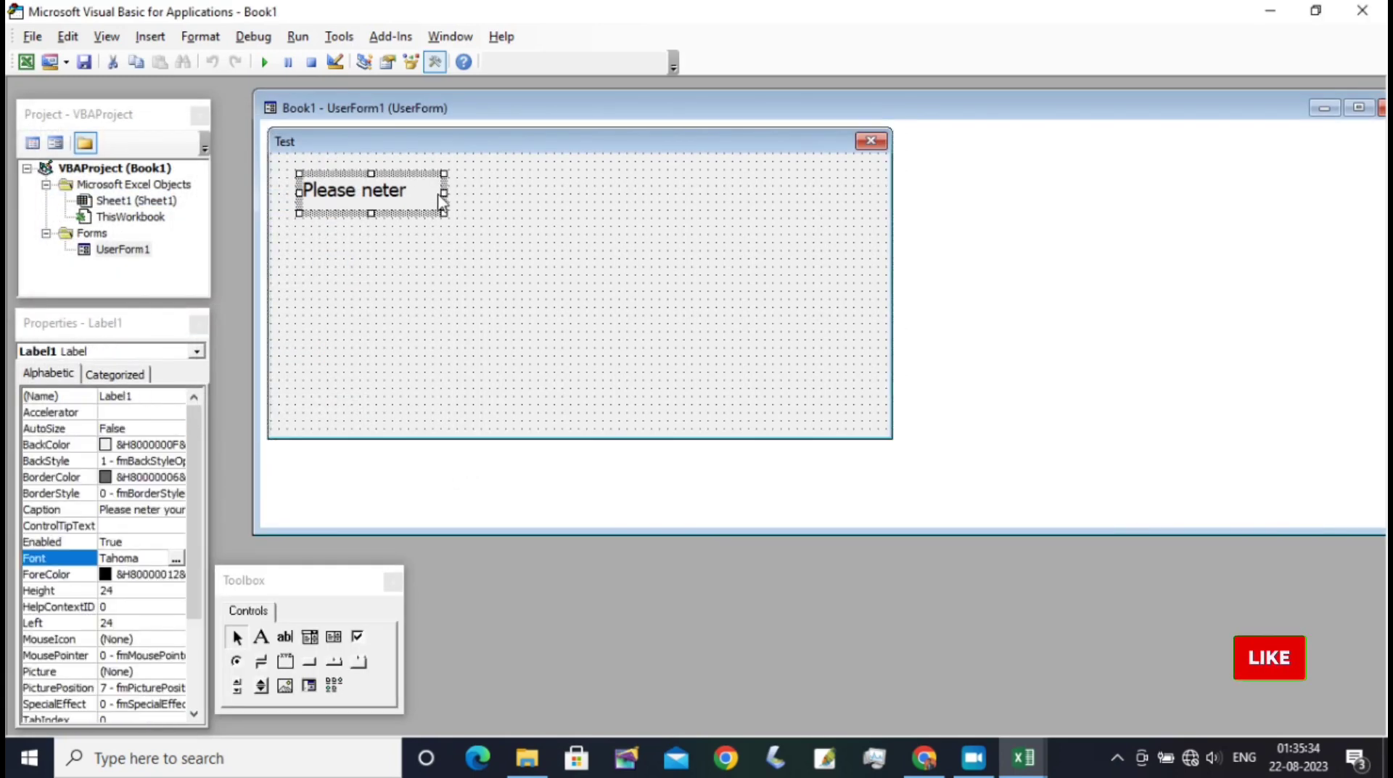
{"action": "left_click_drag", "start_coordinate": [443, 193], "coordinate": [575, 208]}
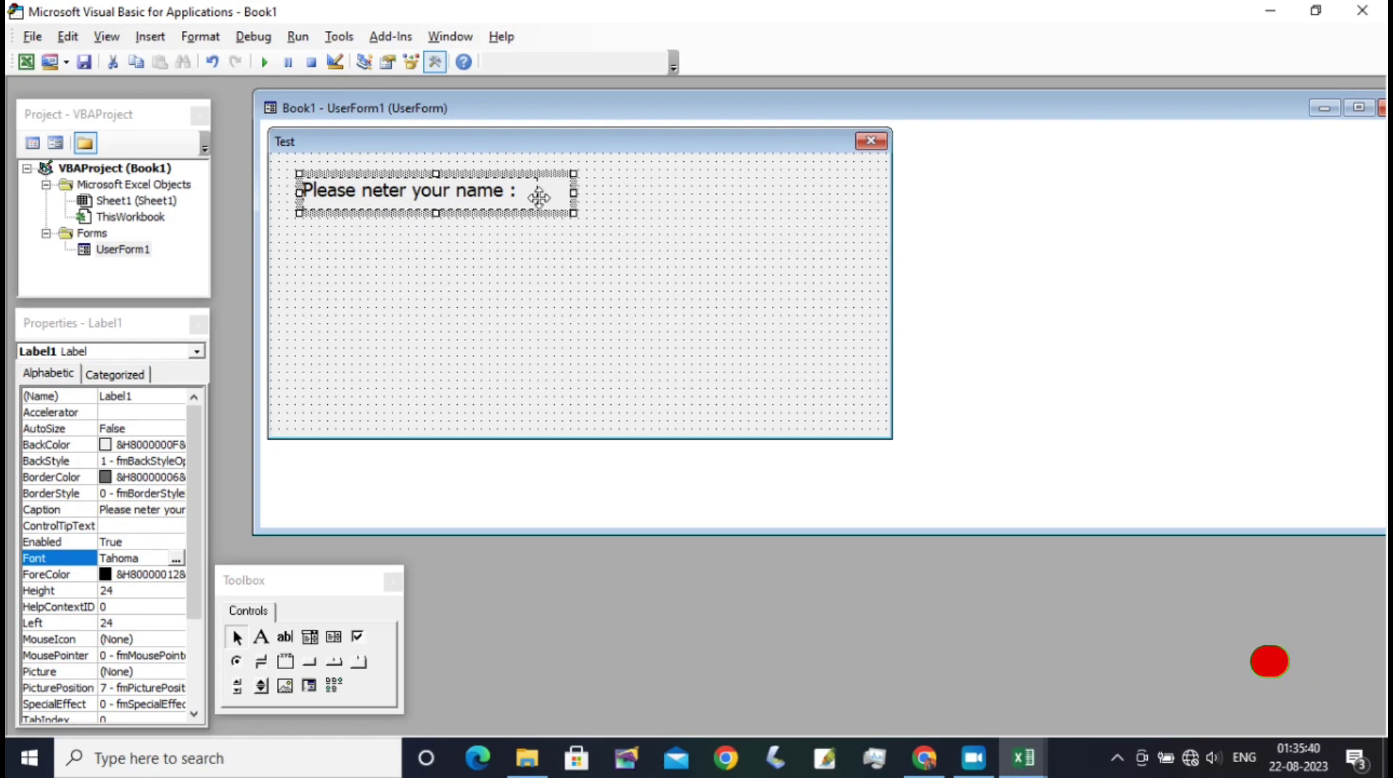
{"action": "left_click", "coordinate": [578, 289]}
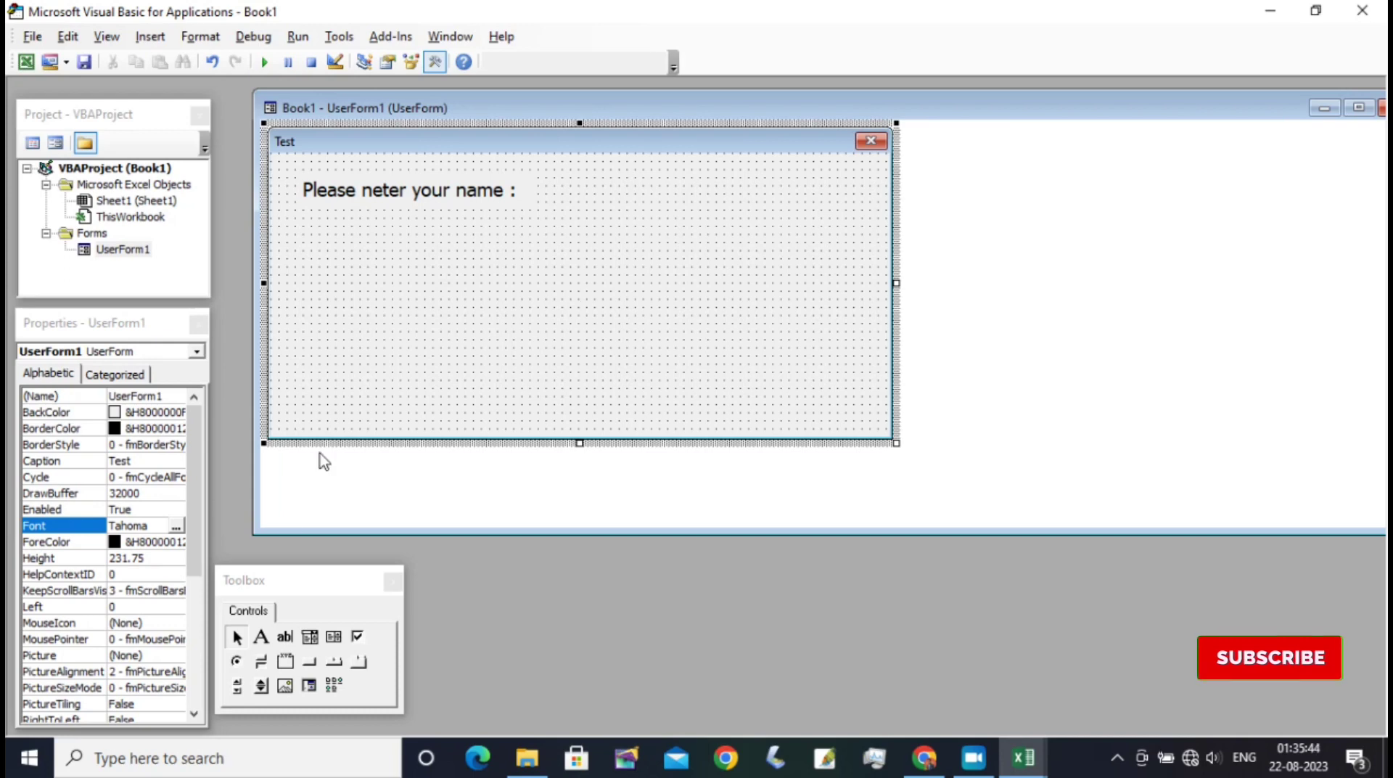
{"action": "left_click", "coordinate": [286, 639]}
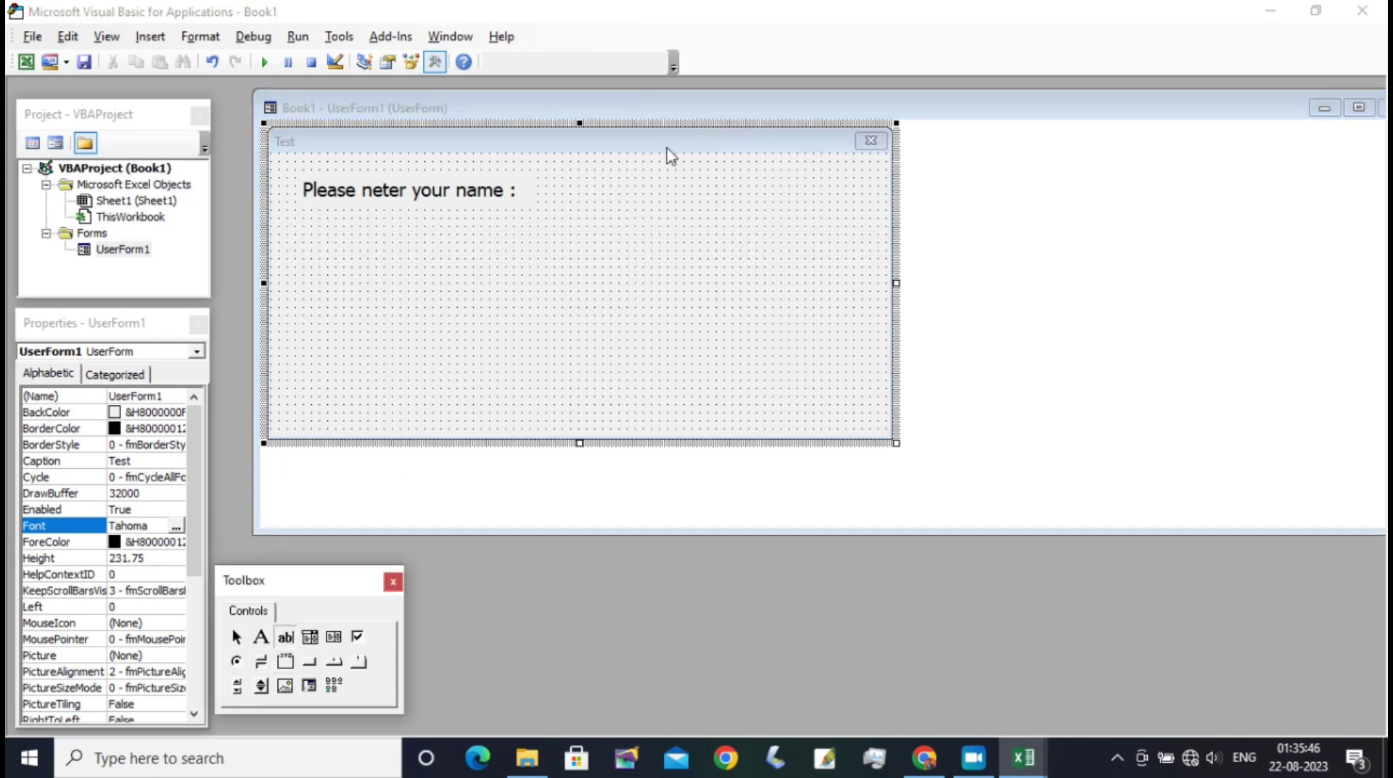
- Draw a wide text box beside the name prompt and give it 14-point font
{"action": "left_click_drag", "start_coordinate": [545, 170], "coordinate": [635, 206]}
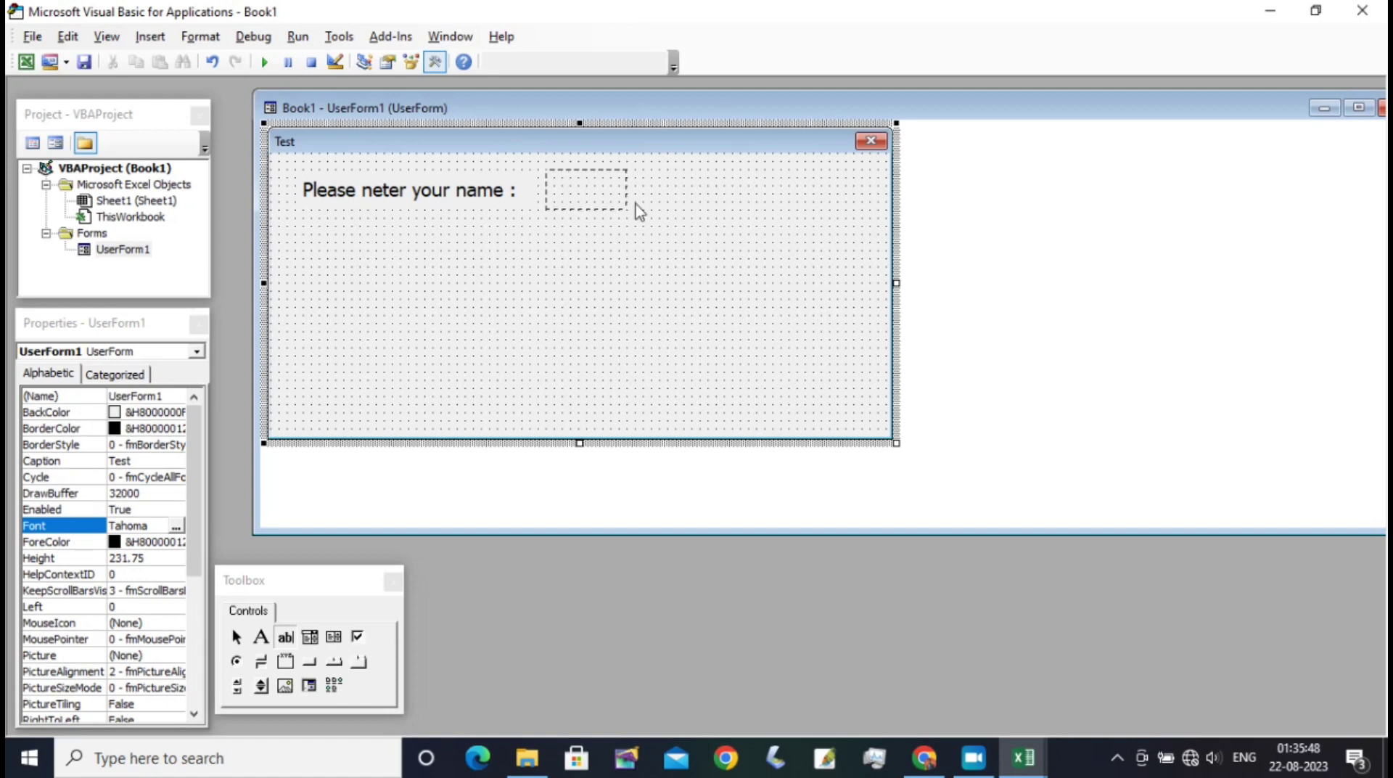
{"action": "left_click_drag", "start_coordinate": [798, 211], "coordinate": [825, 210]}
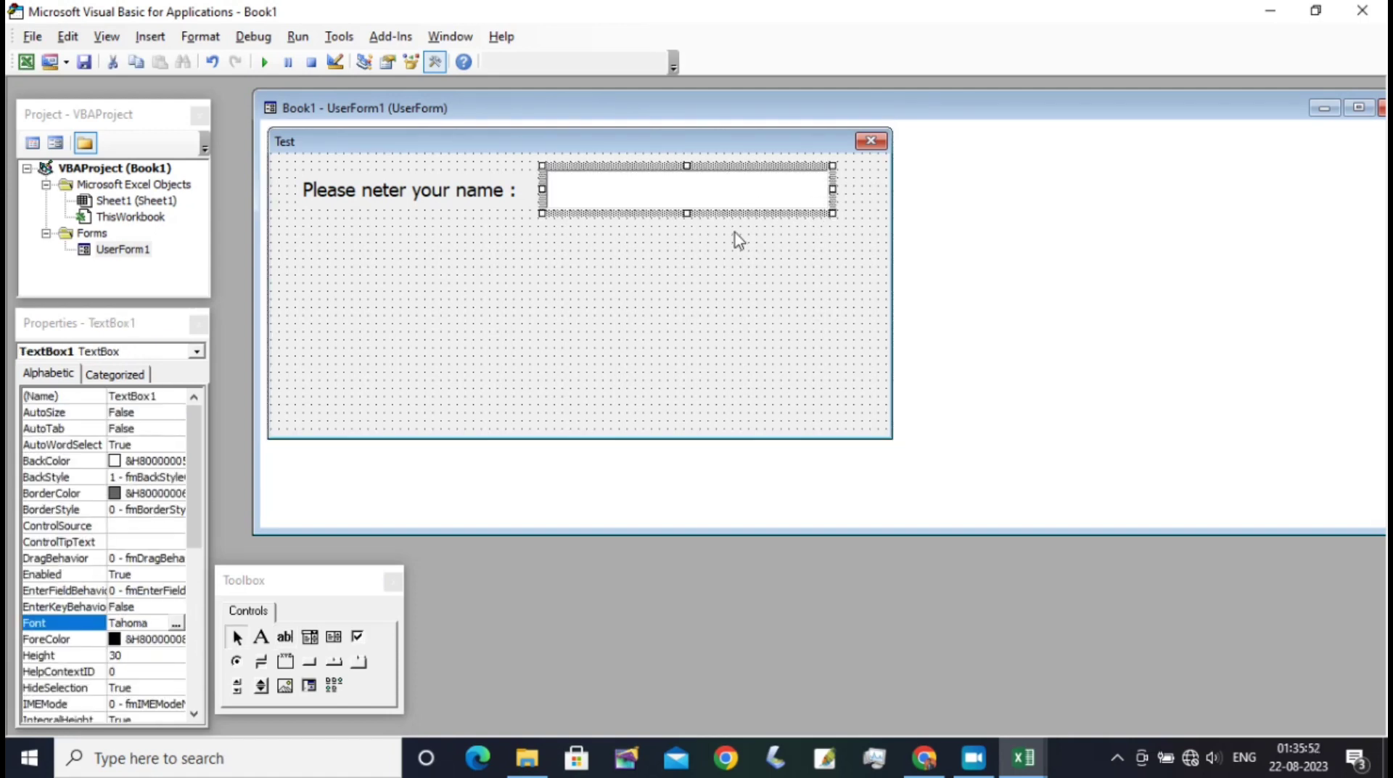
{"action": "left_click", "coordinate": [176, 623]}
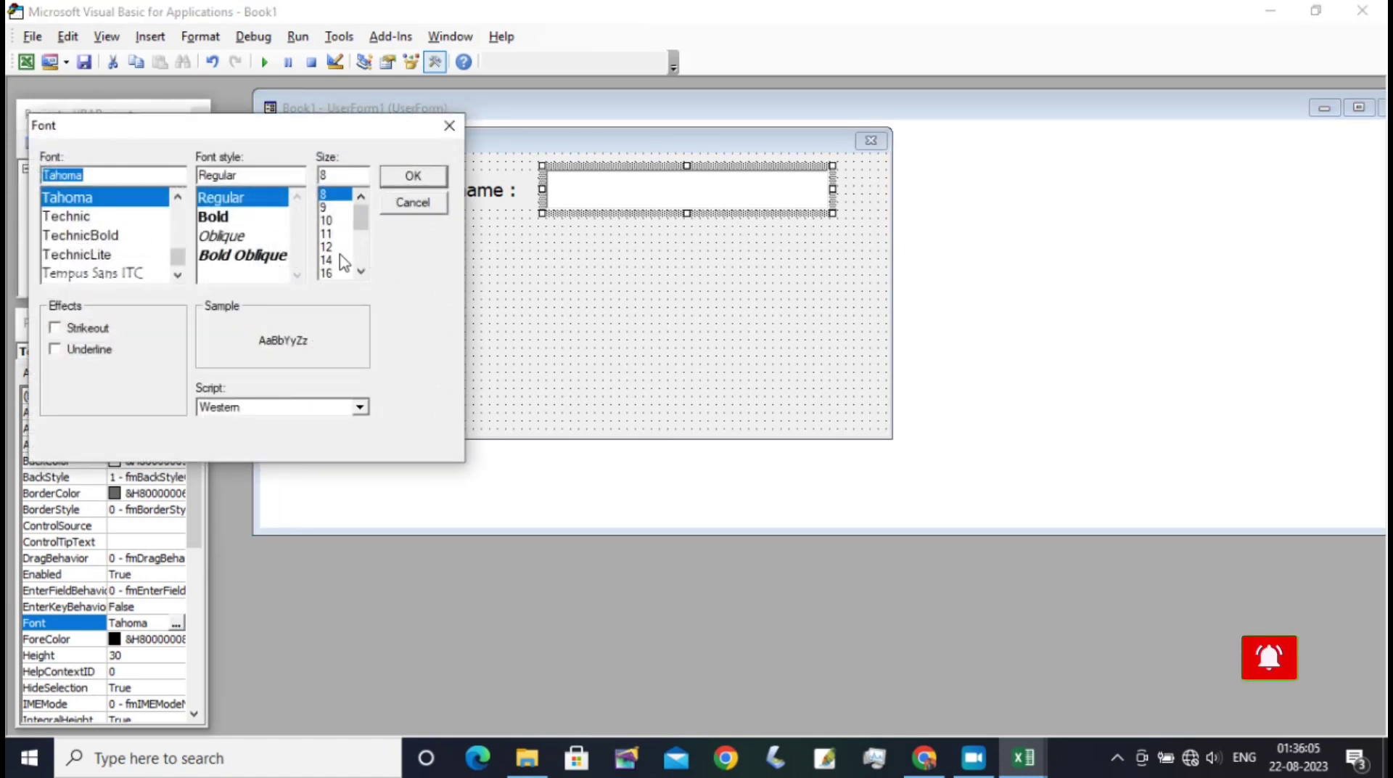
{"action": "left_click", "coordinate": [334, 259]}
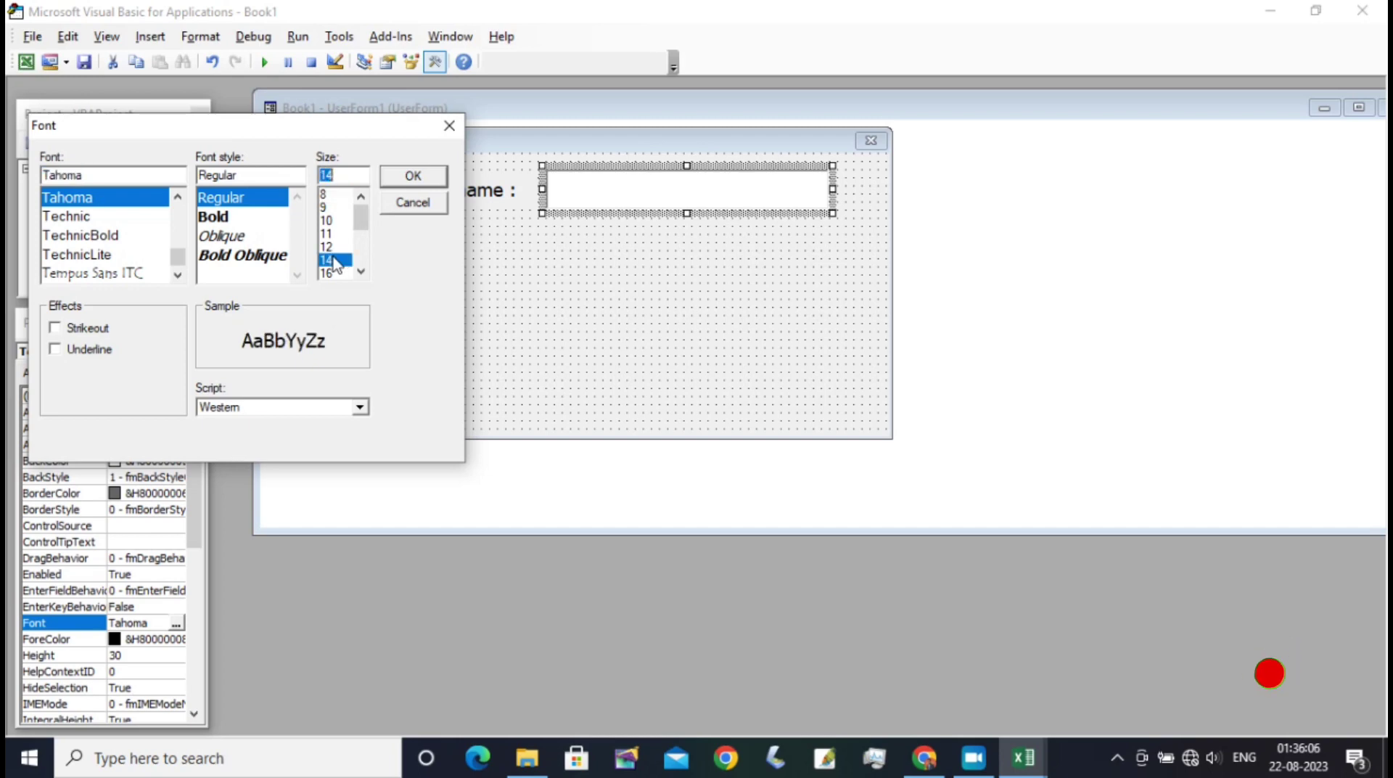
{"action": "left_click", "coordinate": [397, 180]}
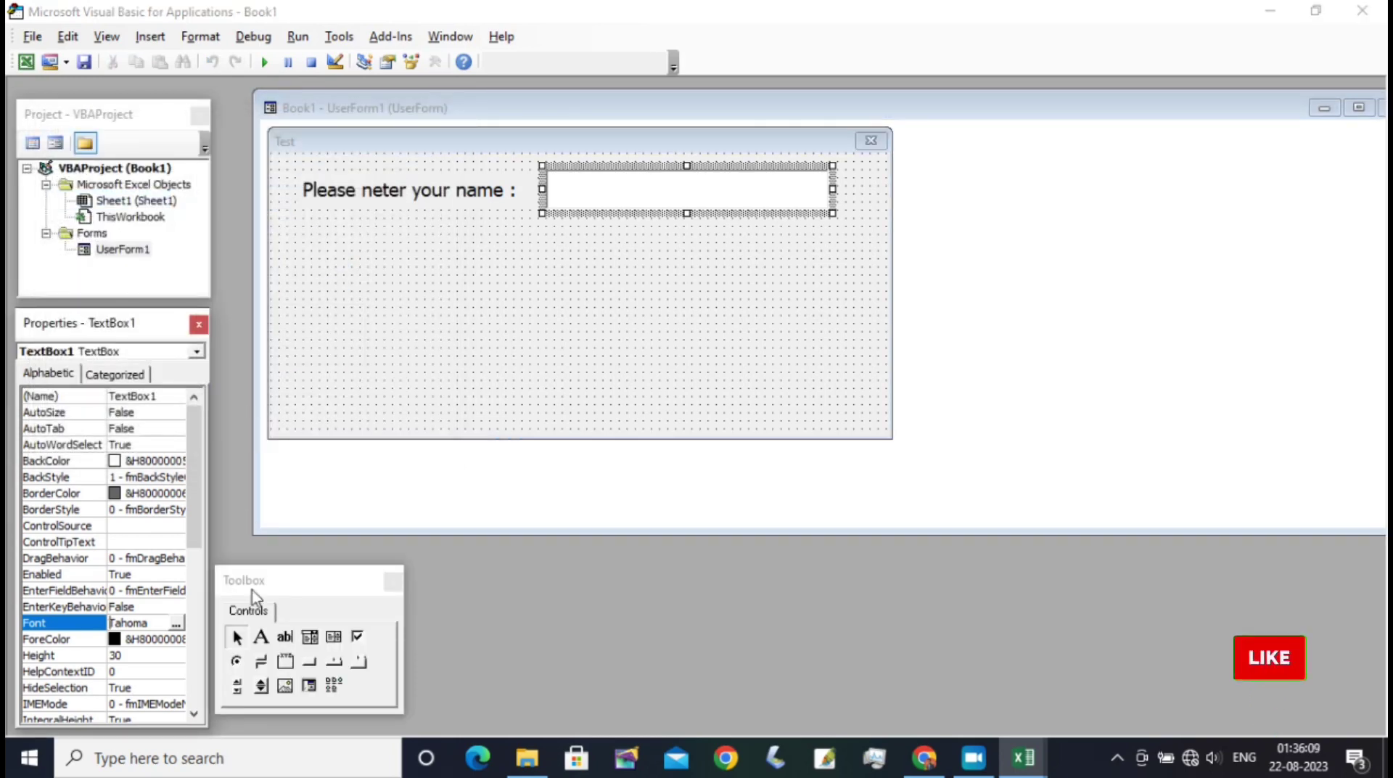
- Draw a command button below the text box and caption it 'Submit'
{"action": "left_click", "coordinate": [309, 662]}
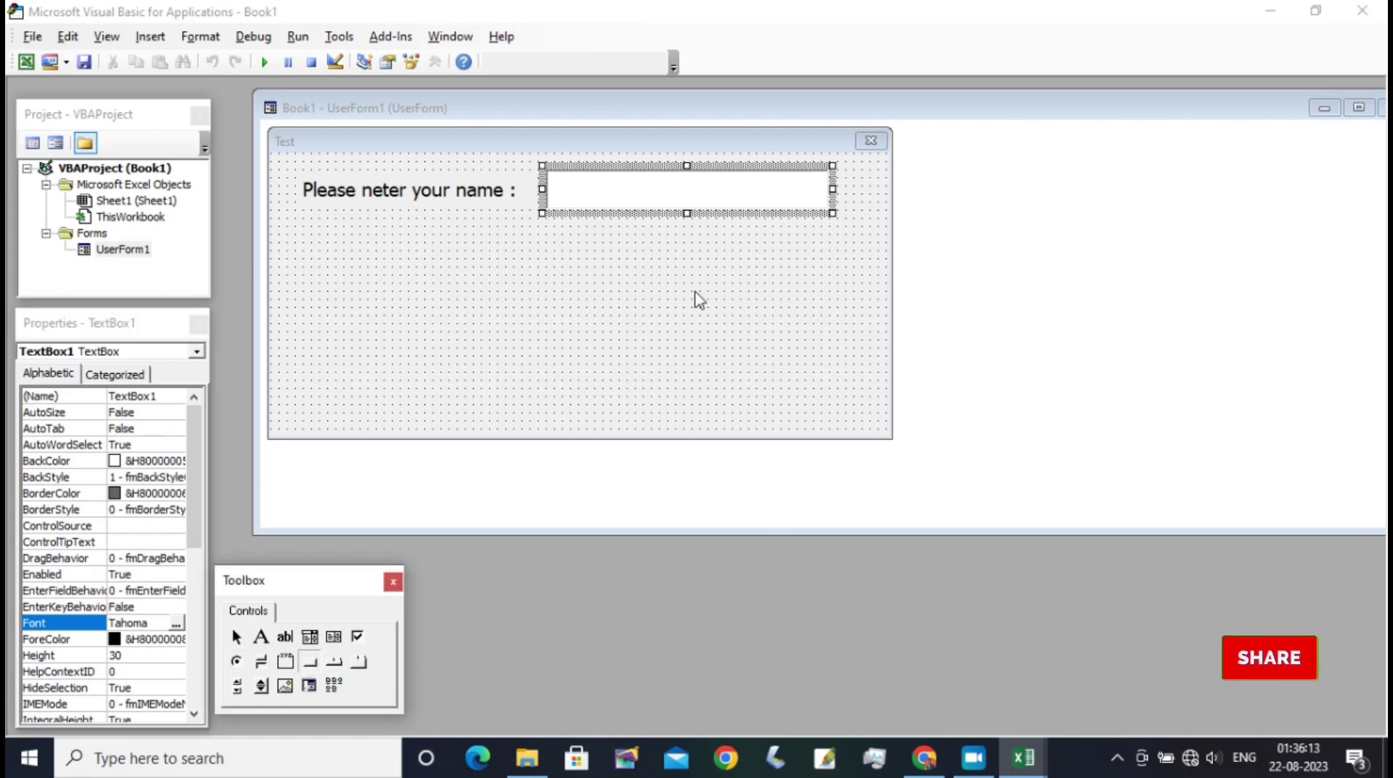
{"action": "mouse_move", "coordinate": [668, 250]}
{"action": "left_mouse_down"}
{"action": "mouse_move", "coordinate": [781, 294]}
{"action": "mouse_move", "coordinate": [832, 294]}
{"action": "left_mouse_up"}
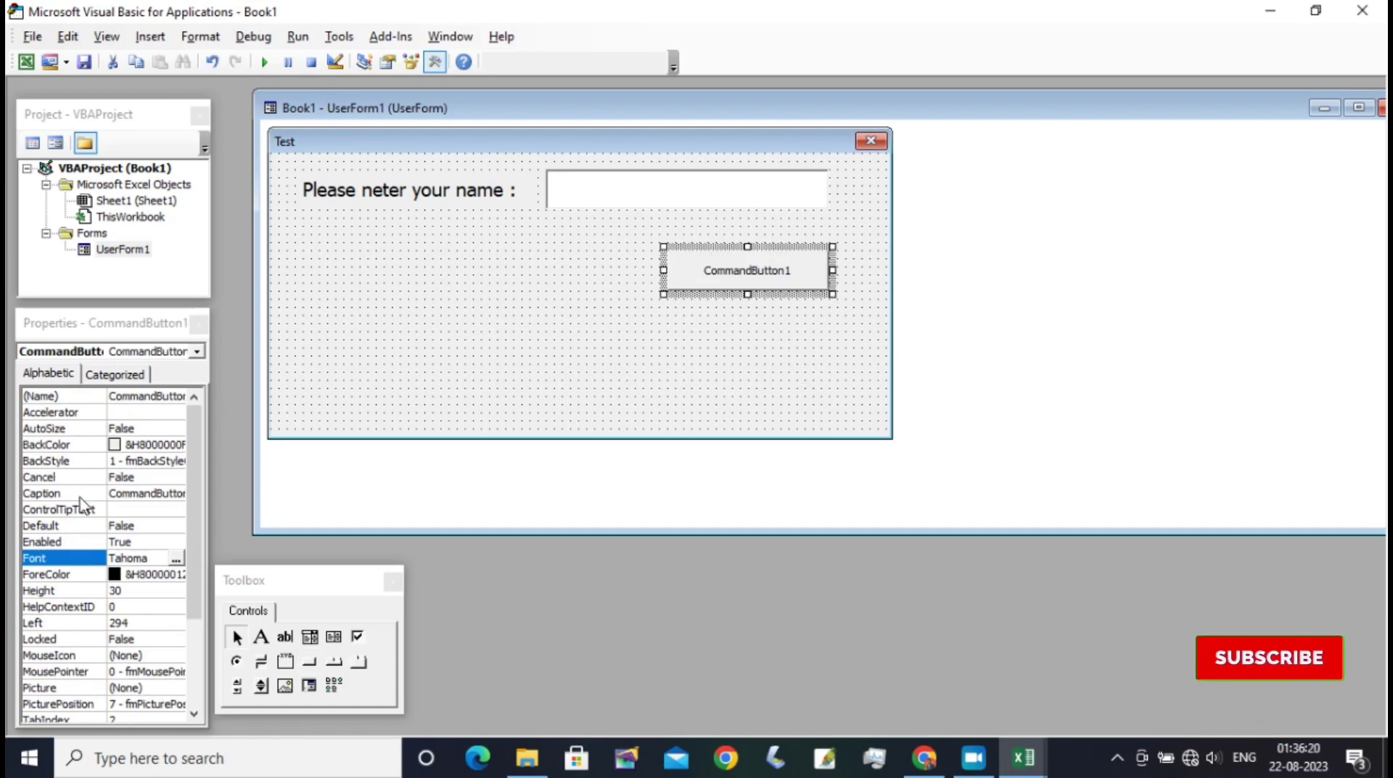
{"action": "left_click", "coordinate": [118, 494]}
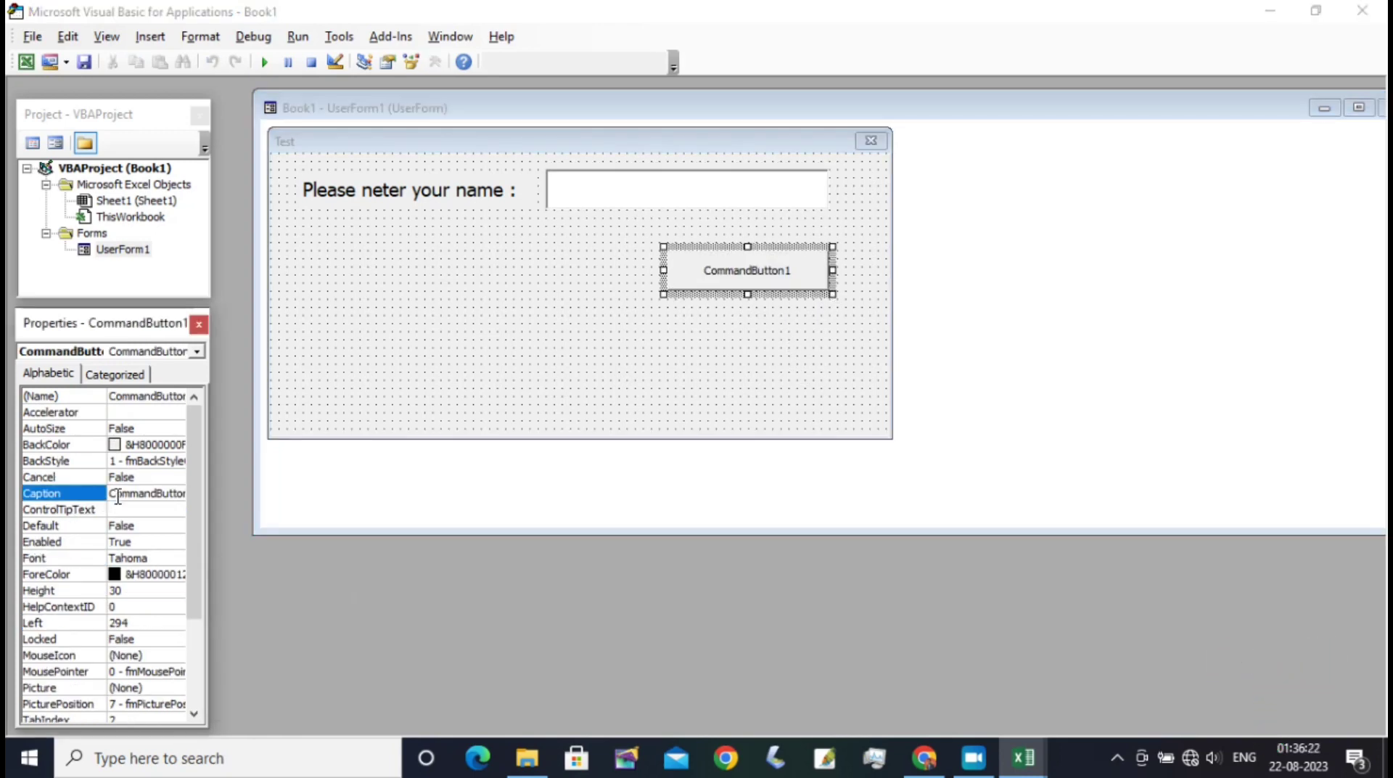
{"action": "left_click_drag", "start_coordinate": [110, 493], "coordinate": [204, 502]}
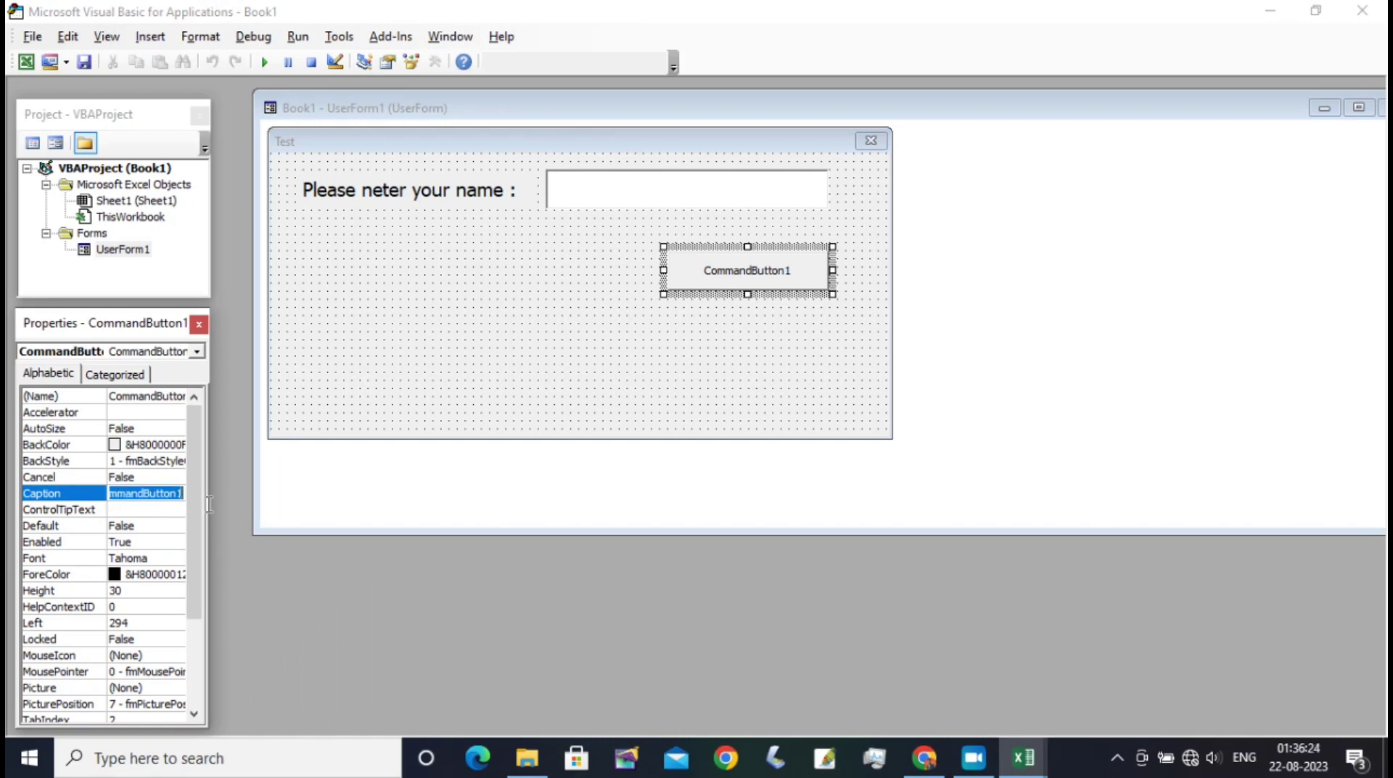
{"action": "type", "text": "Su"}
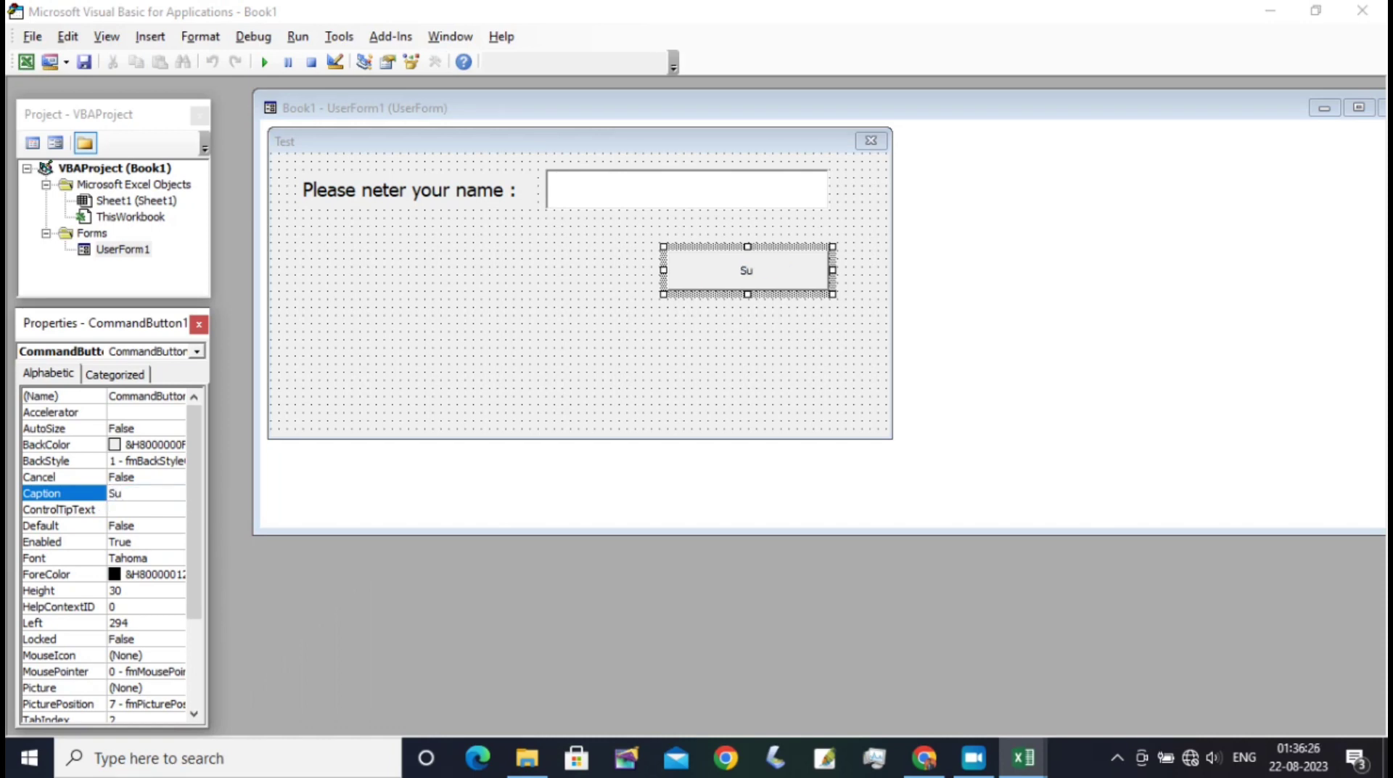
{"action": "type", "text": "bmit"}
- Set the Submit button's caption font to 14-point size
{"action": "left_click", "coordinate": [181, 558]}
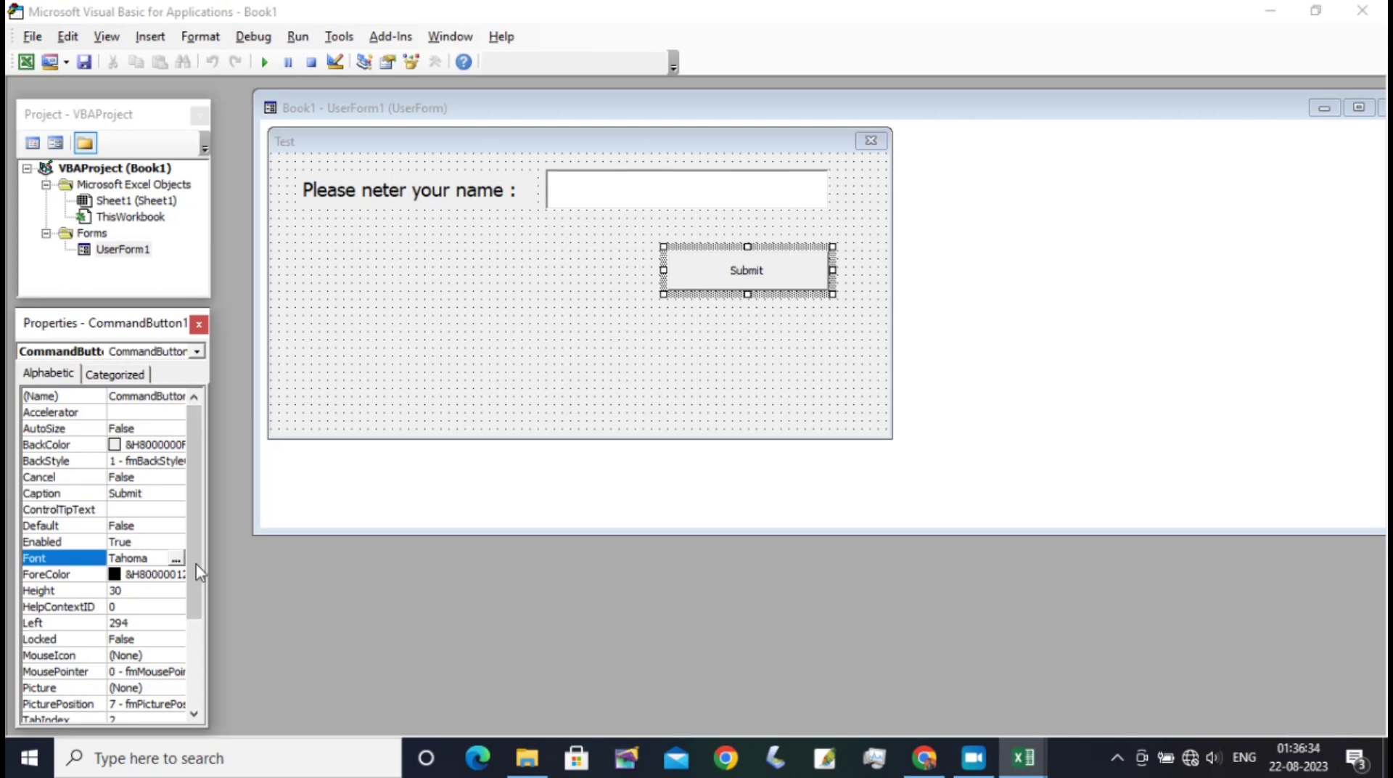
{"action": "left_click", "coordinate": [180, 560]}
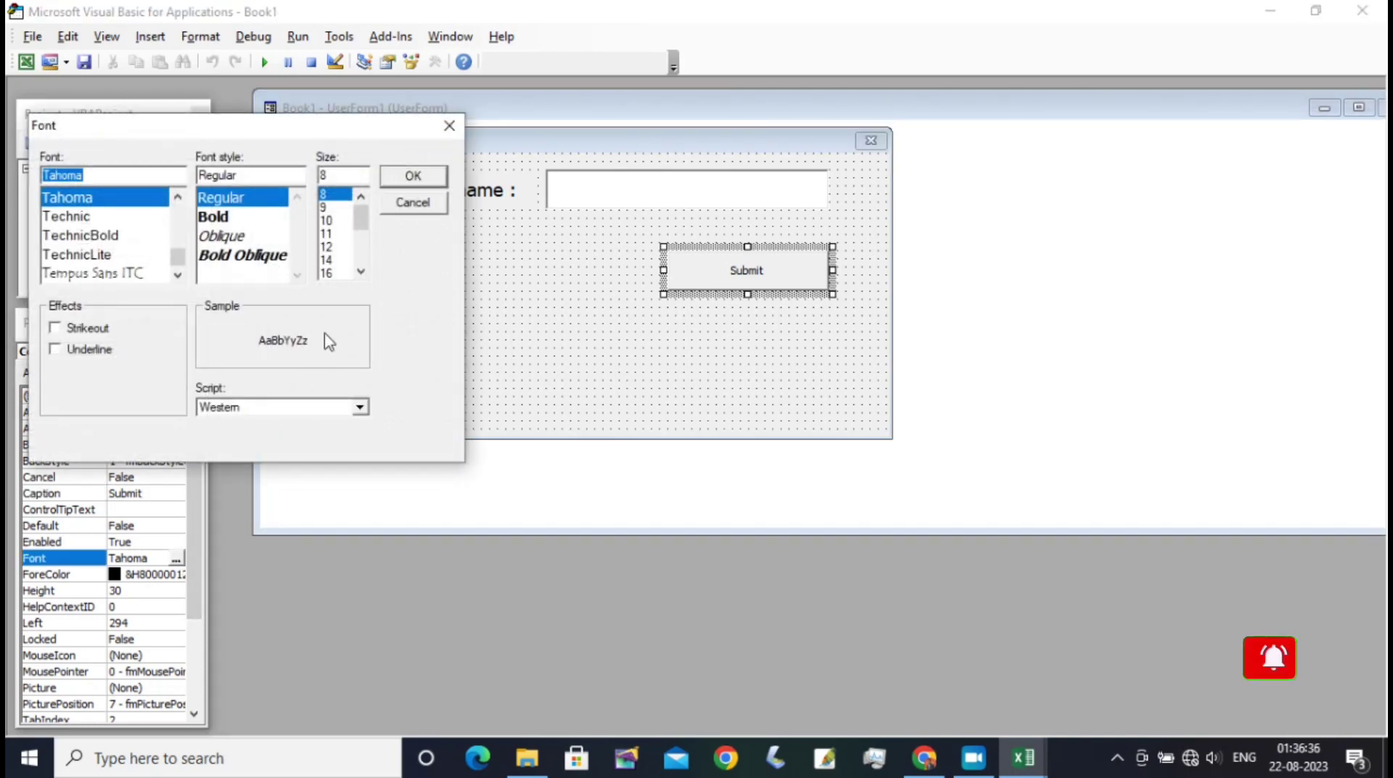
{"action": "left_click", "coordinate": [326, 259]}
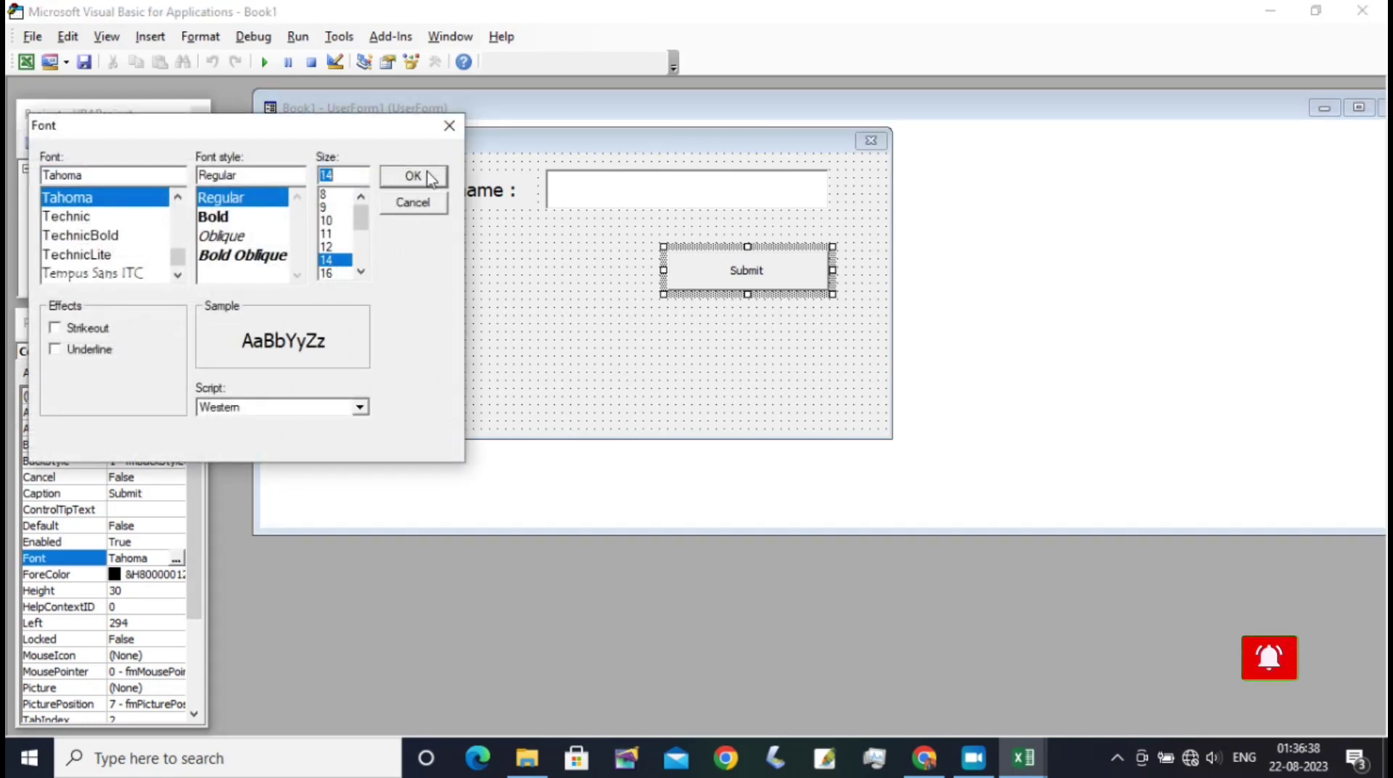
{"action": "left_click", "coordinate": [413, 176]}
{"action": "left_click", "coordinate": [578, 285]}
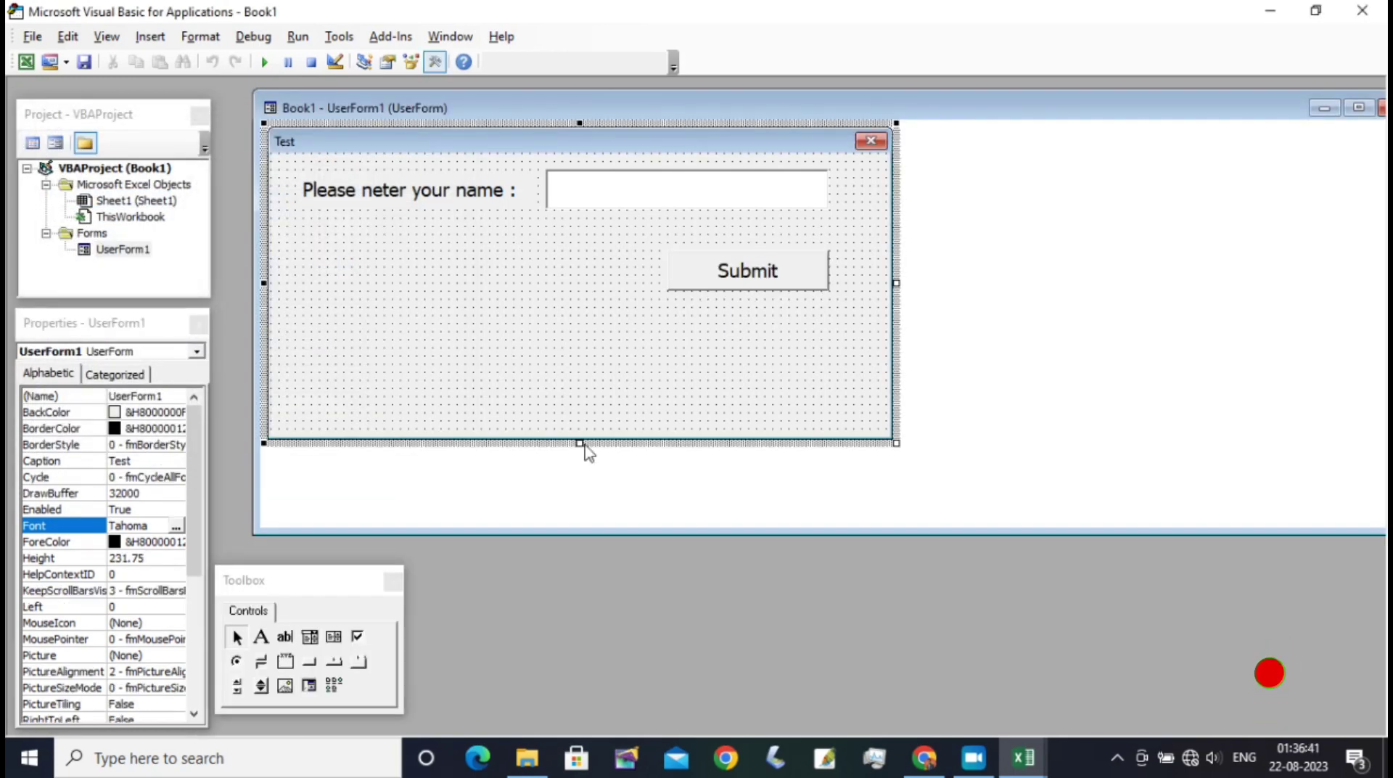
- Drag the Test form's bottom edge up to height 150 and pull its right edge in
{"action": "left_click_drag", "start_coordinate": [580, 443], "coordinate": [564, 332]}
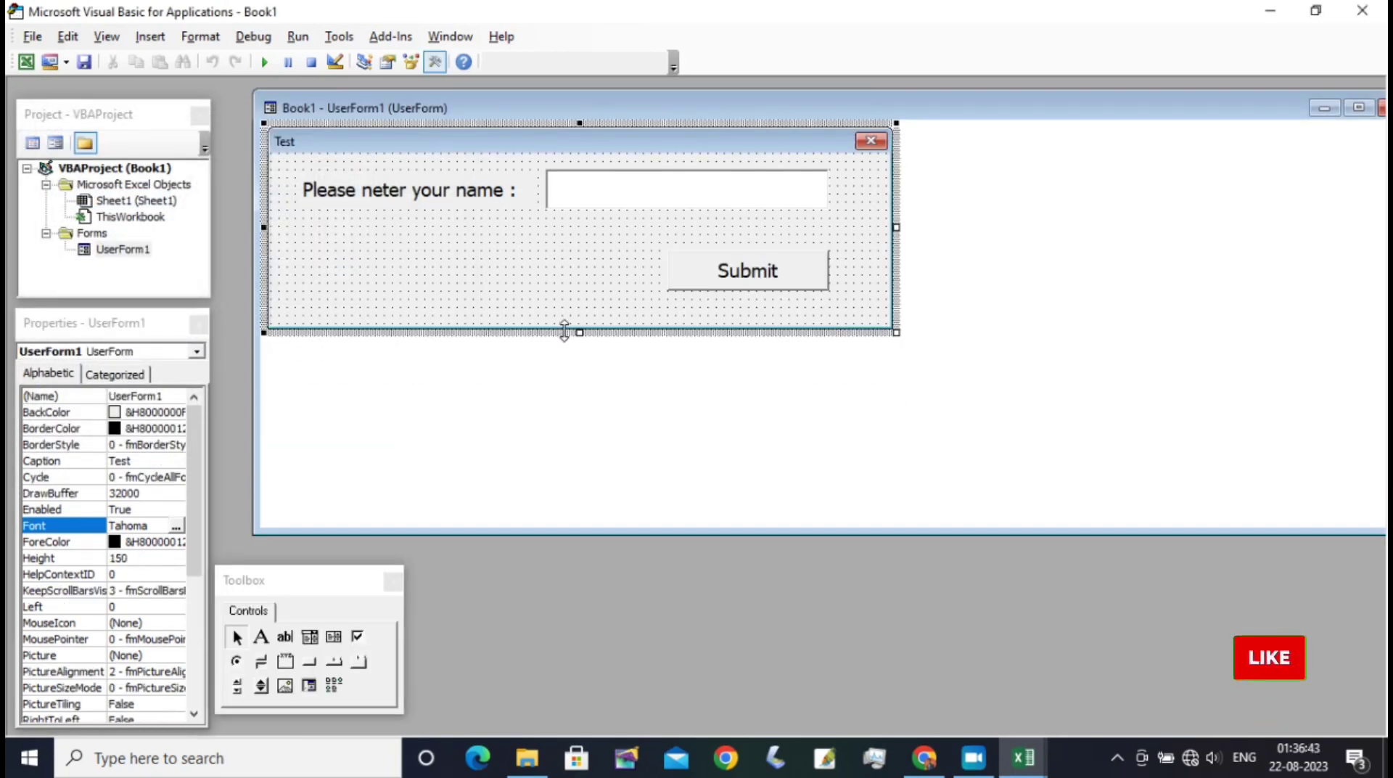
{"action": "left_click_drag", "start_coordinate": [896, 227], "coordinate": [857, 227]}
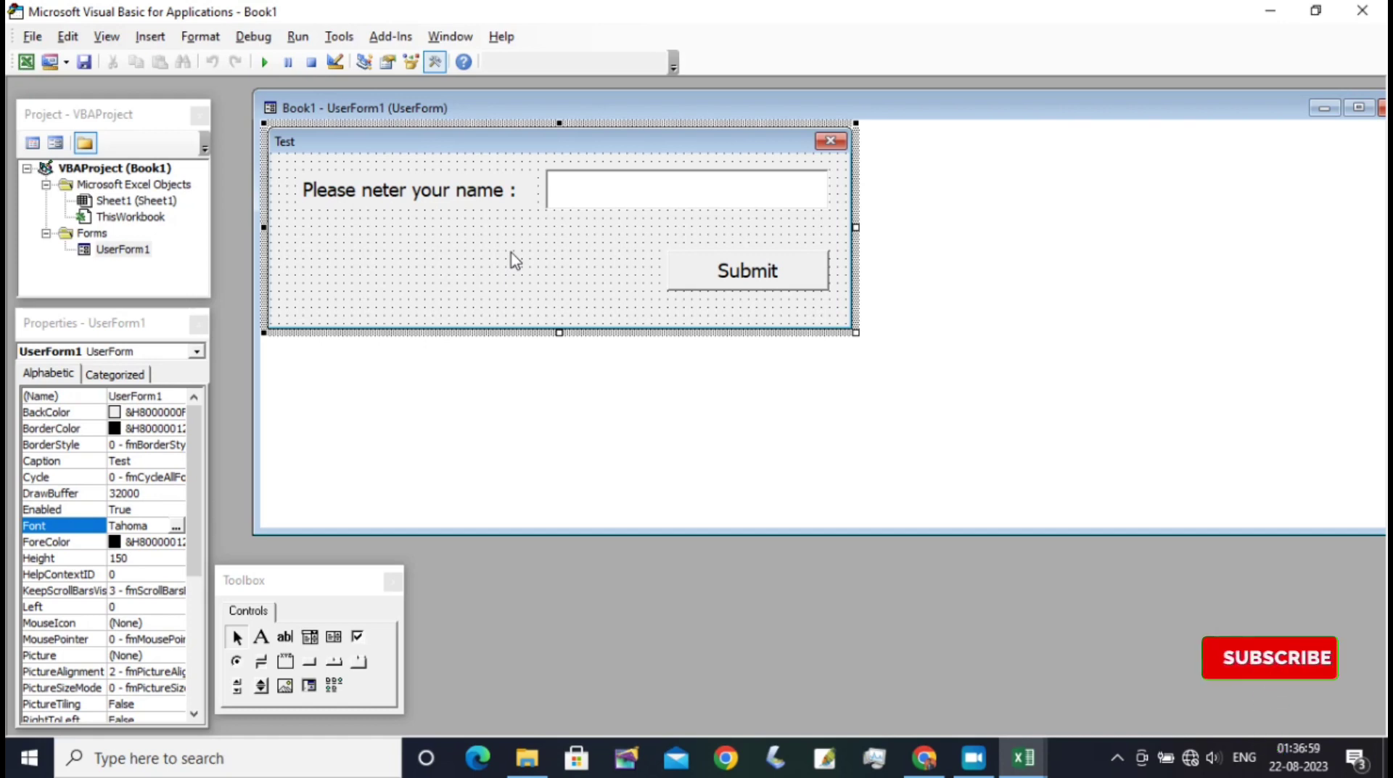
{"action": "left_click", "coordinate": [269, 63]}
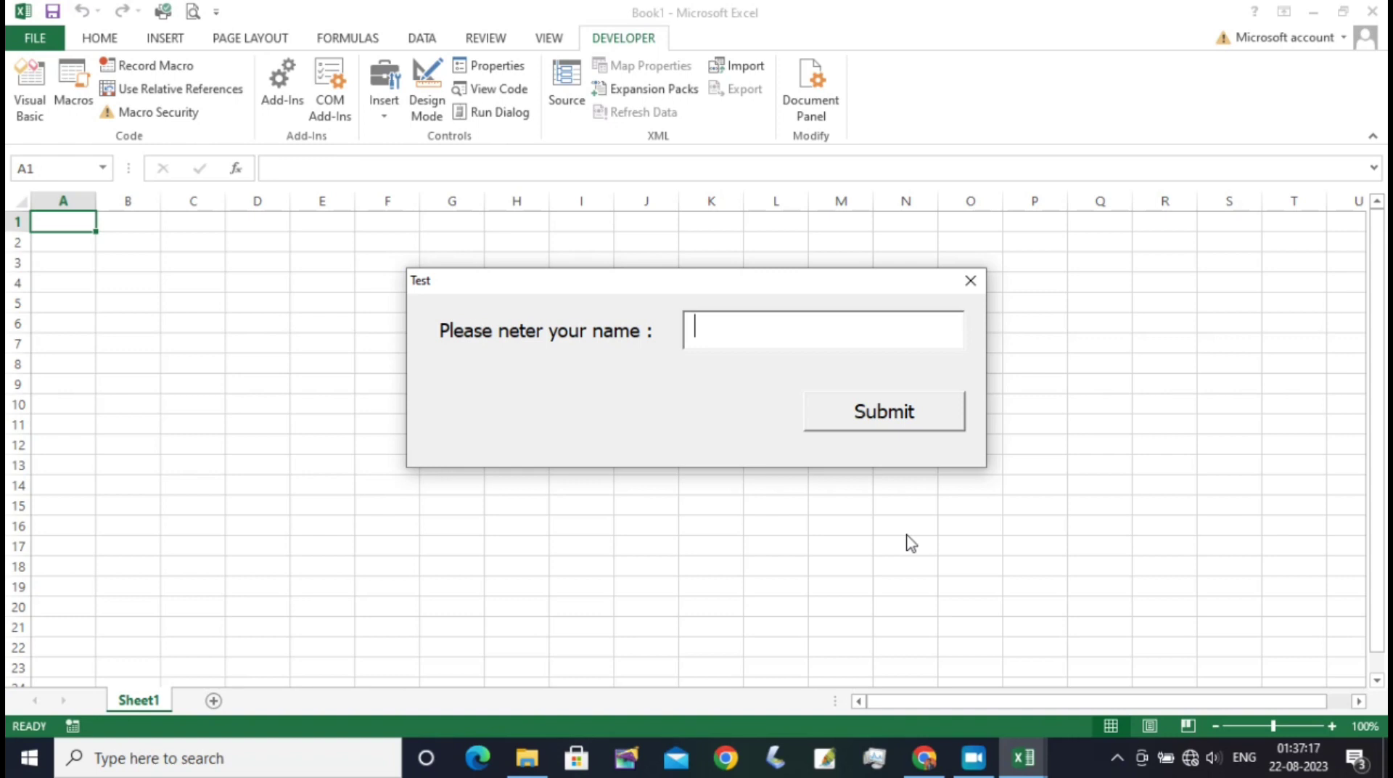
{"action": "left_click", "coordinate": [969, 282]}
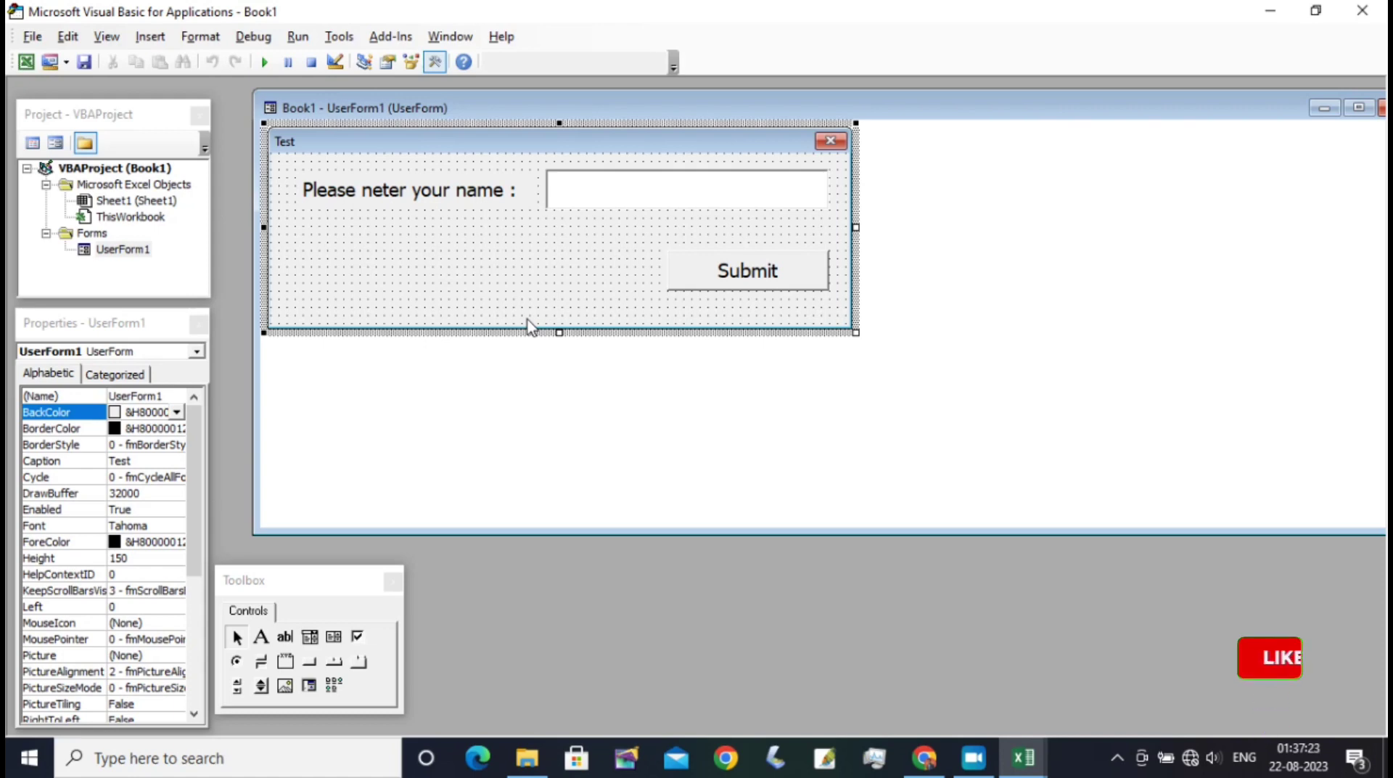
- Open the Test form's code window by double-clicking the form
{"action": "left_click", "coordinate": [609, 198]}
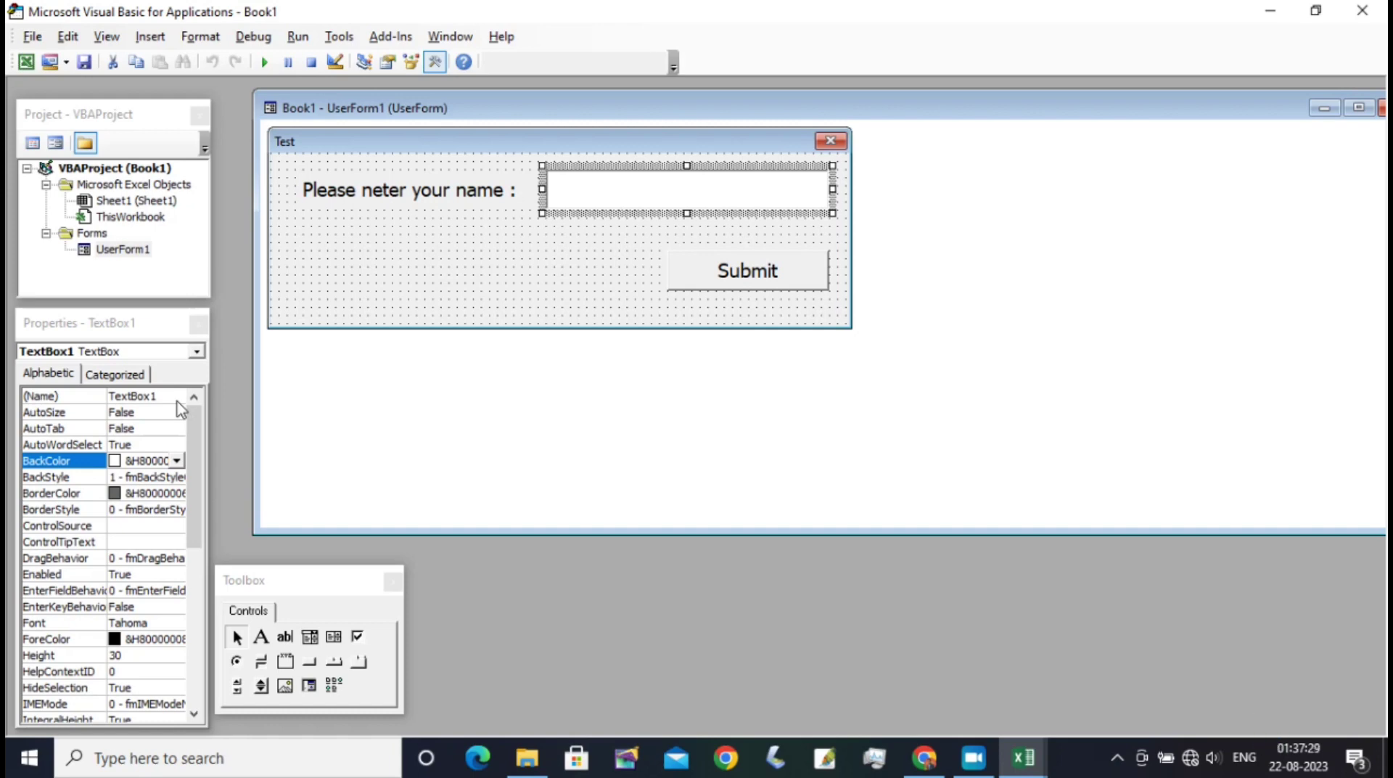
{"action": "left_click", "coordinate": [629, 165]}
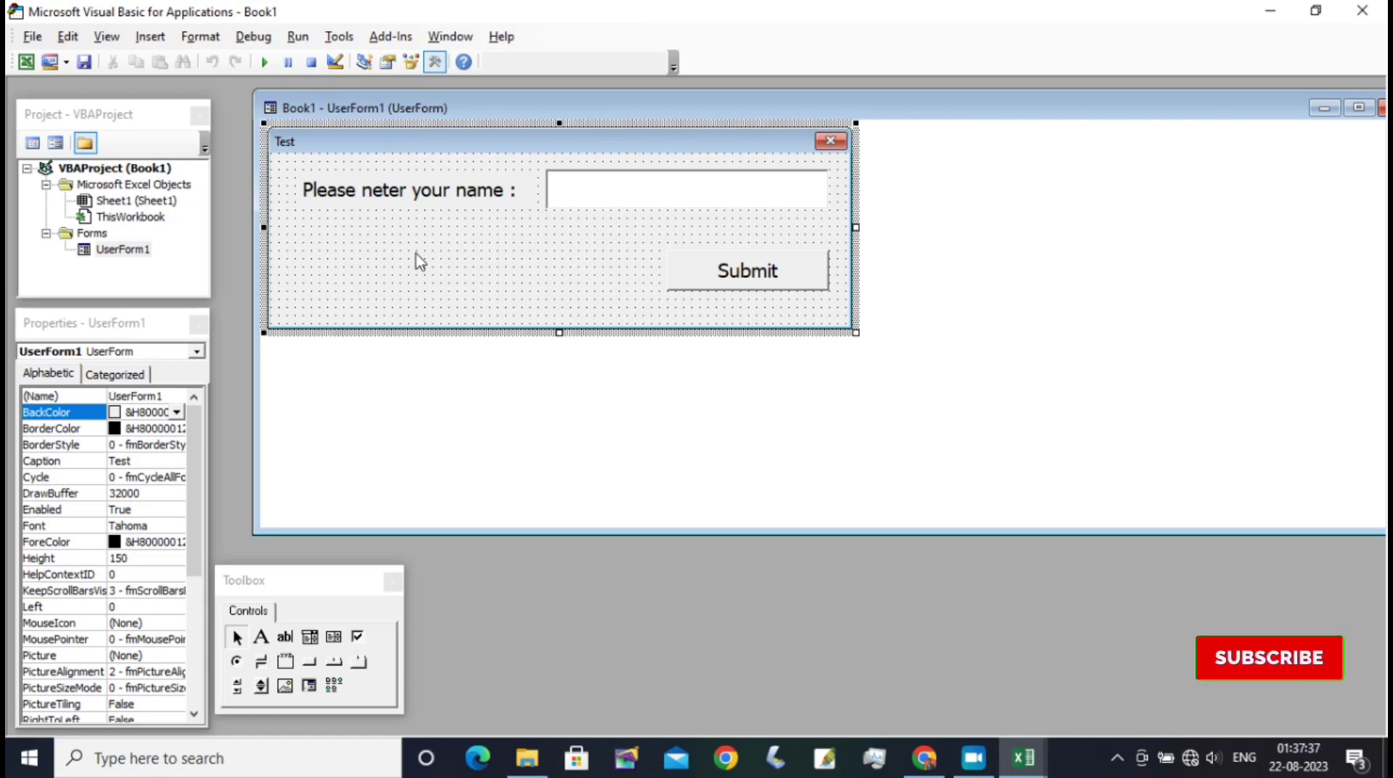
{"action": "double_click", "coordinate": [521, 268]}
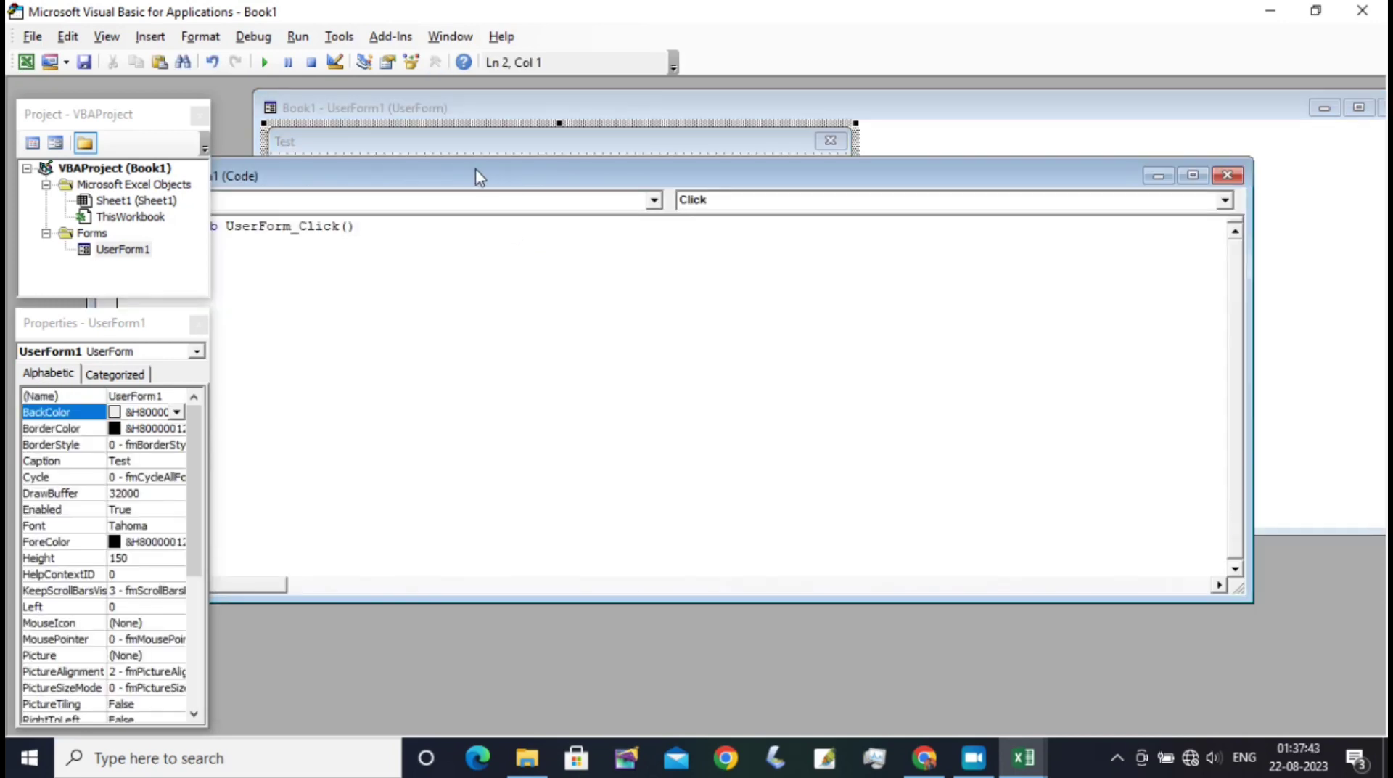
{"action": "mouse_move", "coordinate": [476, 171]}
{"action": "left_mouse_down"}
{"action": "mouse_move", "coordinate": [687, 181]}
{"action": "mouse_move", "coordinate": [614, 190]}
{"action": "left_mouse_up"}
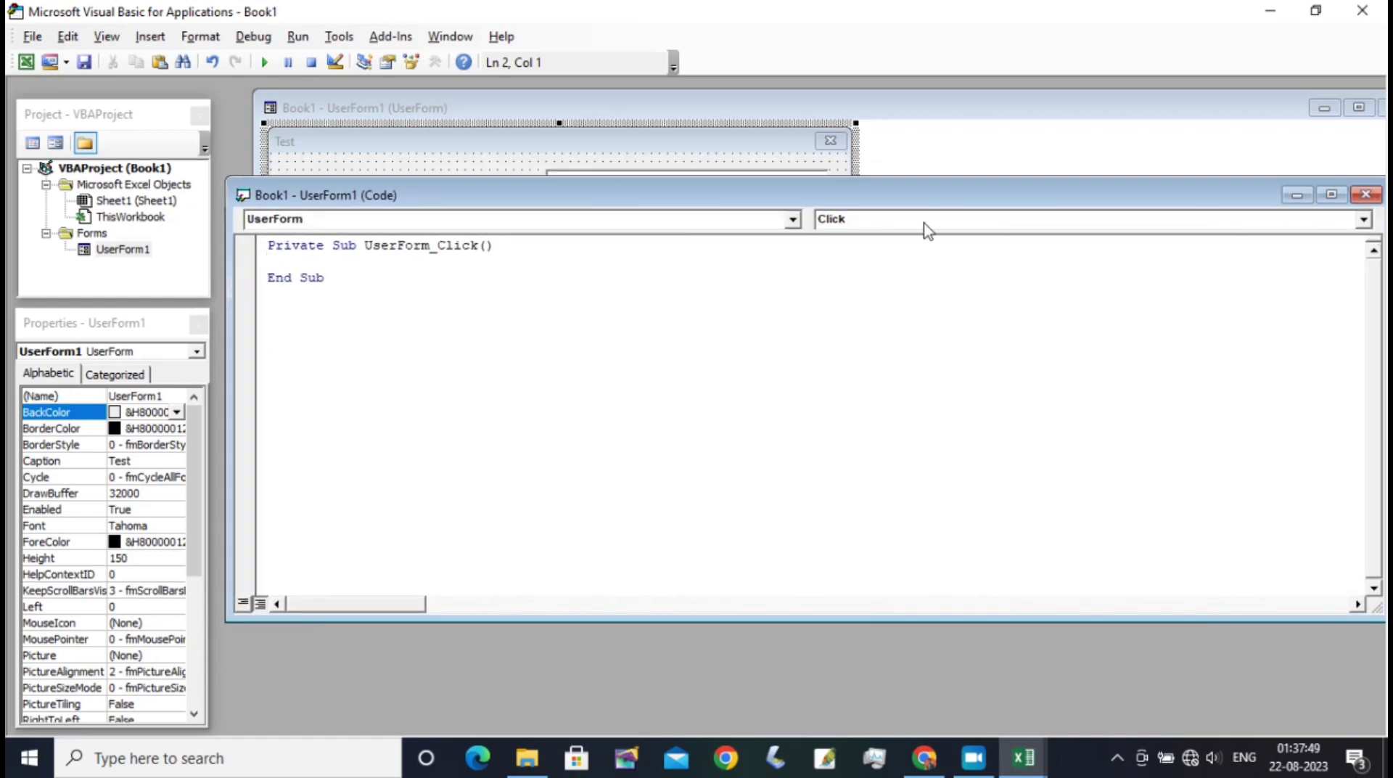
- Create the UserForm_Initialize stub and select the UserForm_Click procedure
{"action": "left_click", "coordinate": [1364, 219]}
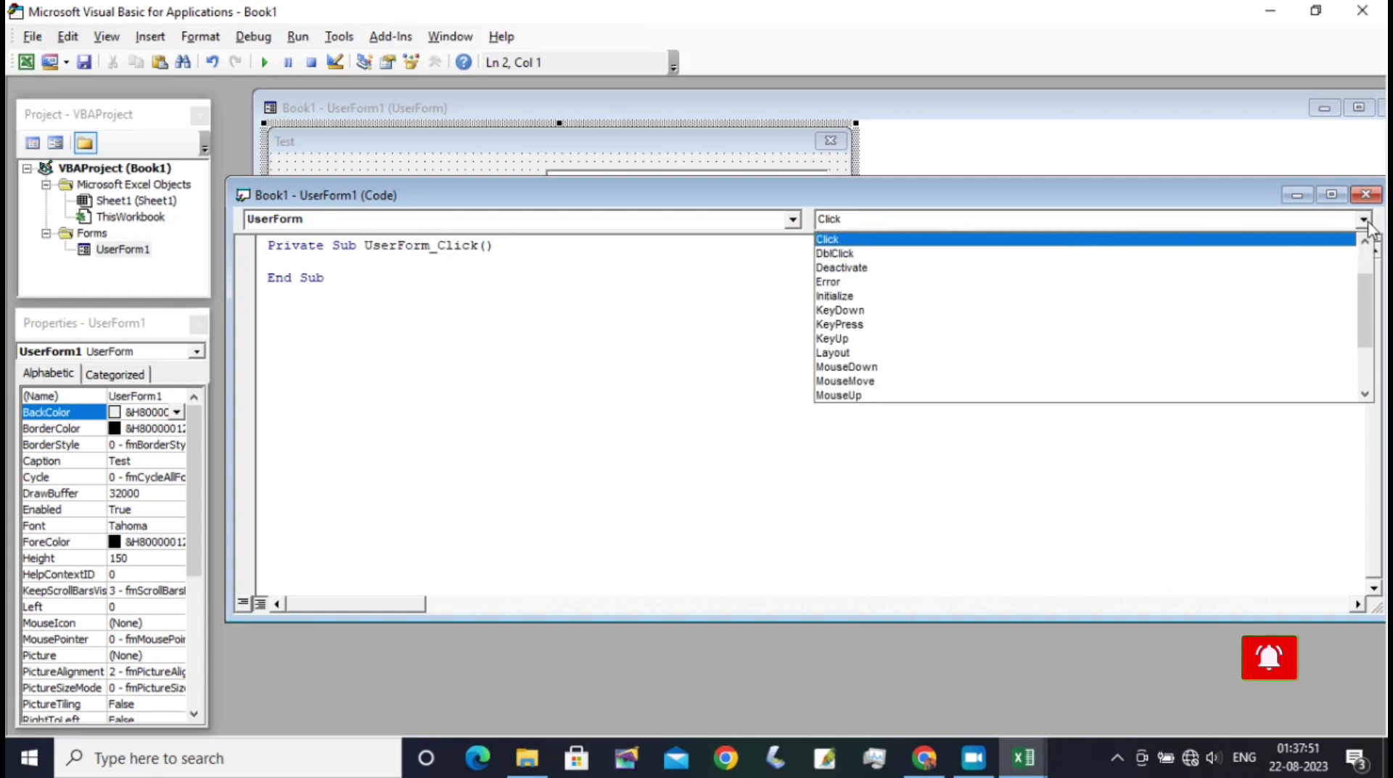
{"action": "left_click", "coordinate": [908, 296]}
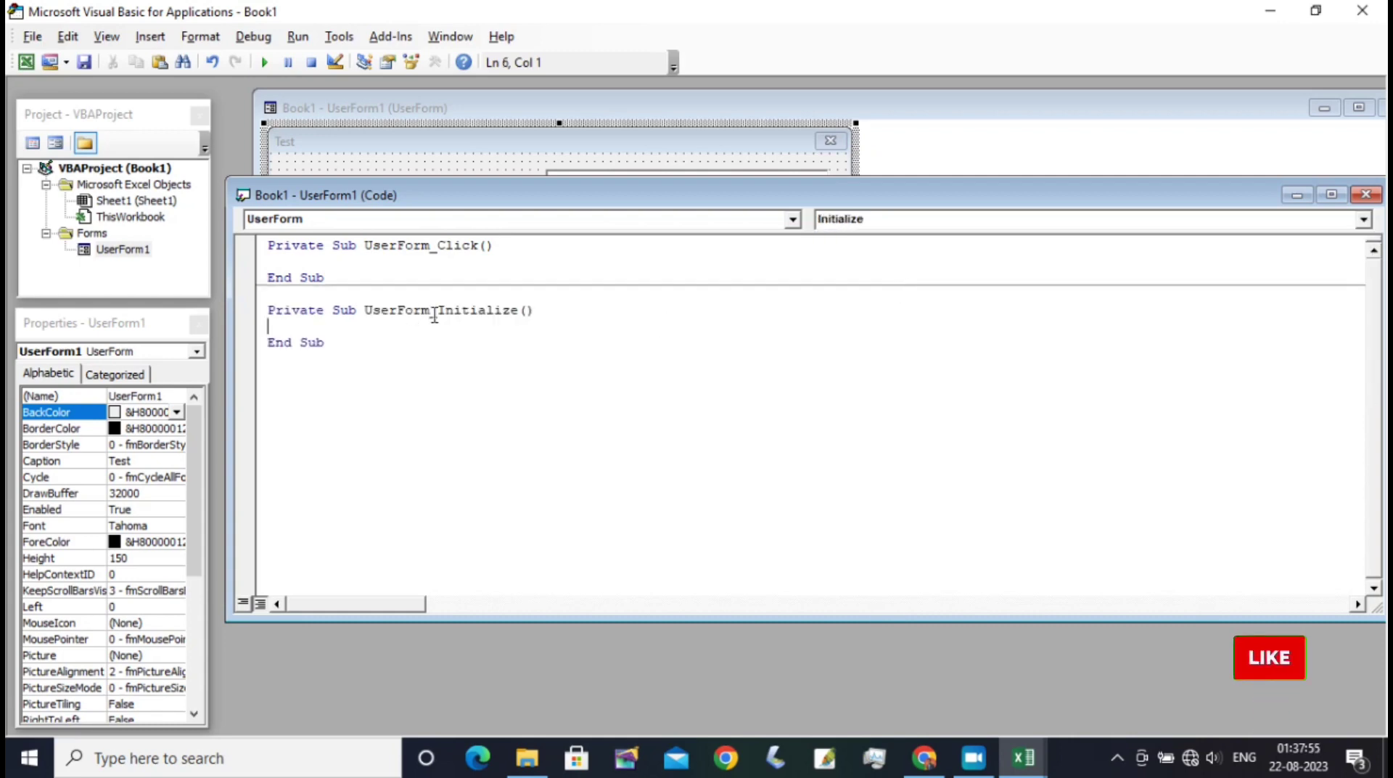
{"action": "left_click_drag", "start_coordinate": [268, 245], "coordinate": [387, 294]}
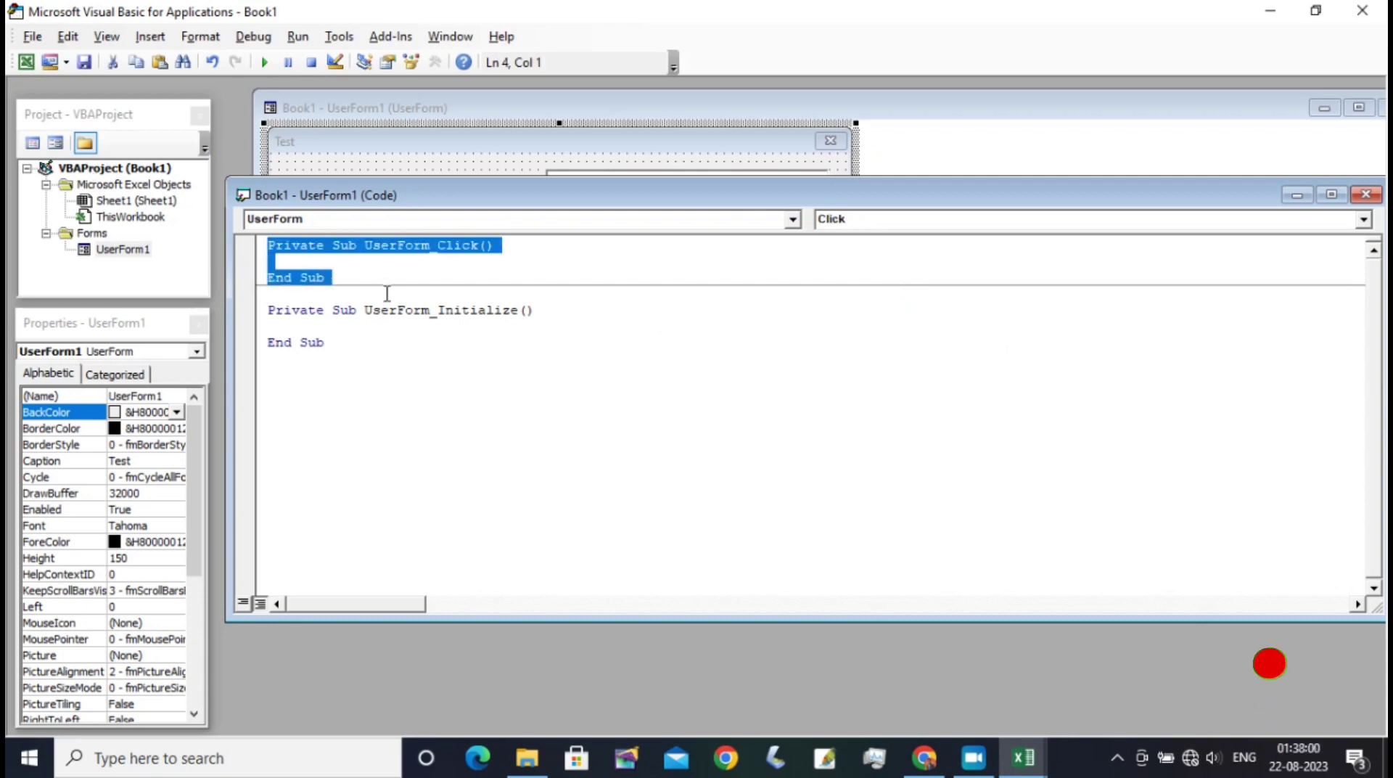
- Delete UserForm_Click, add TextBox1.SetFocus to UserForm_Initialize, and save with Ctrl+S
{"action": "key", "text": "Delete"}
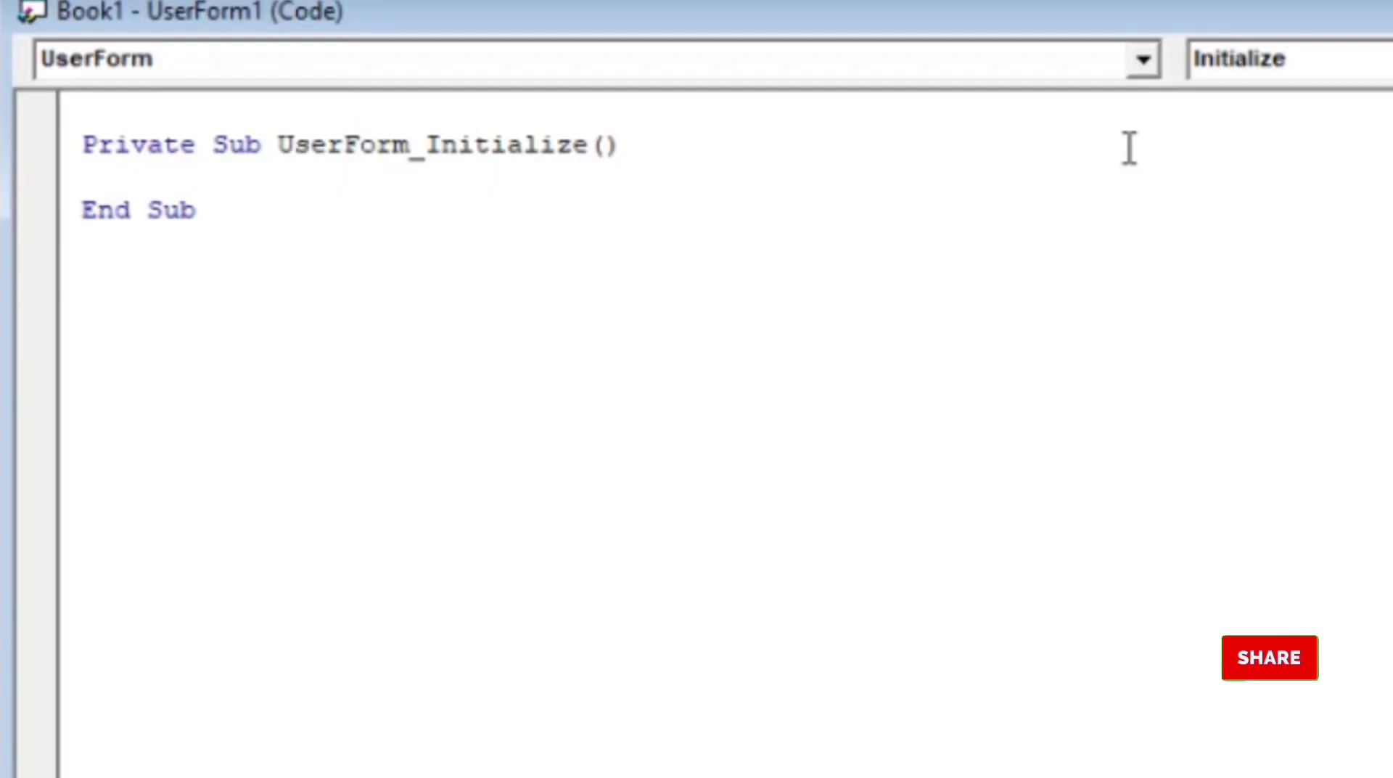
{"action": "type", "text": "Te"}
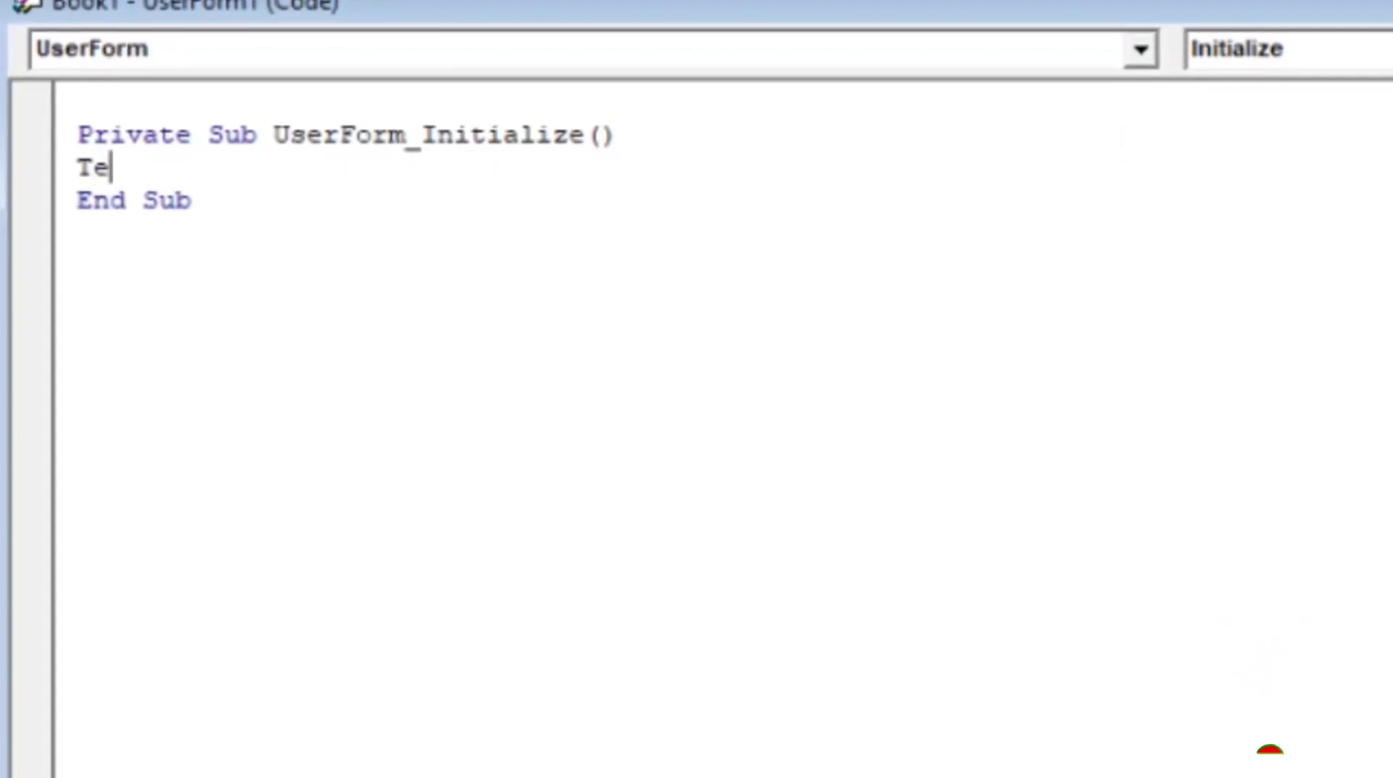
{"action": "type", "text": "xtbox"}
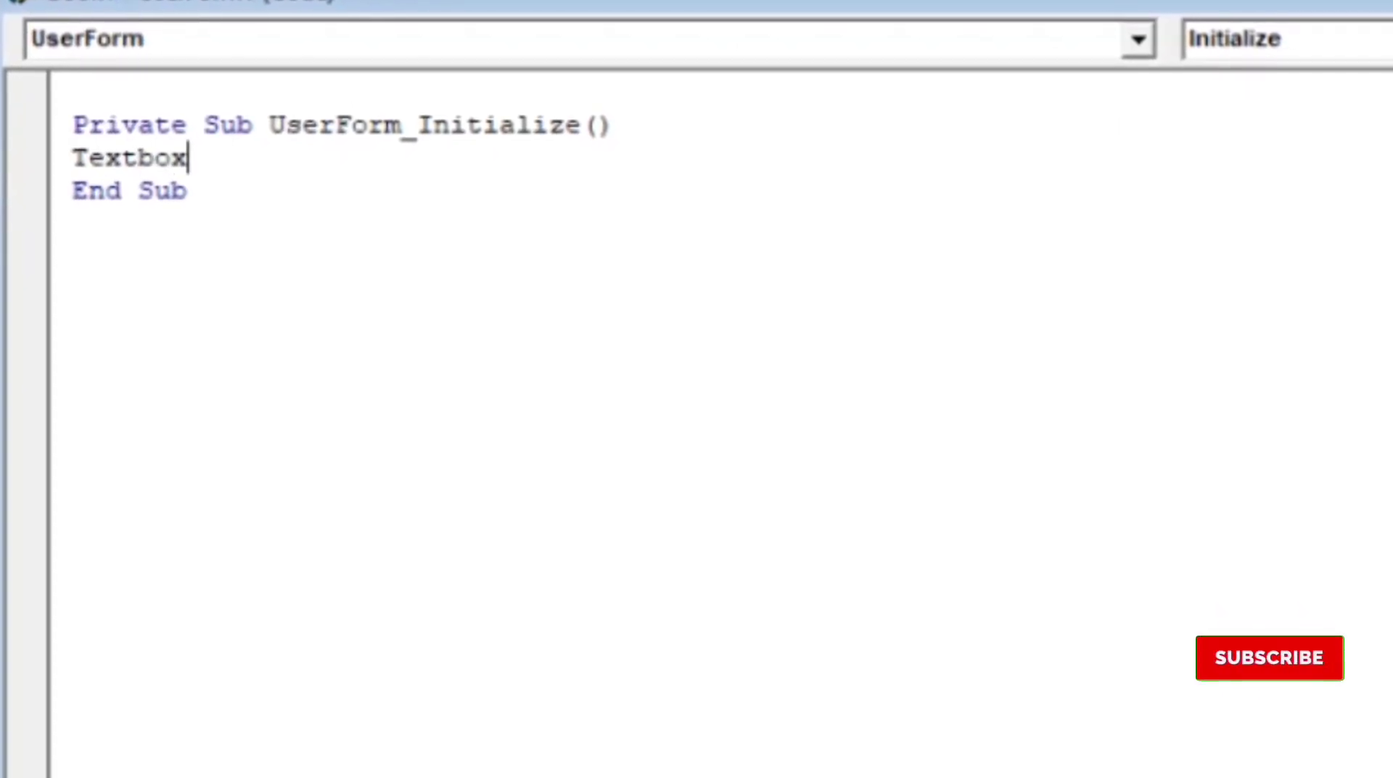
{"action": "type", "text": "1.s"}
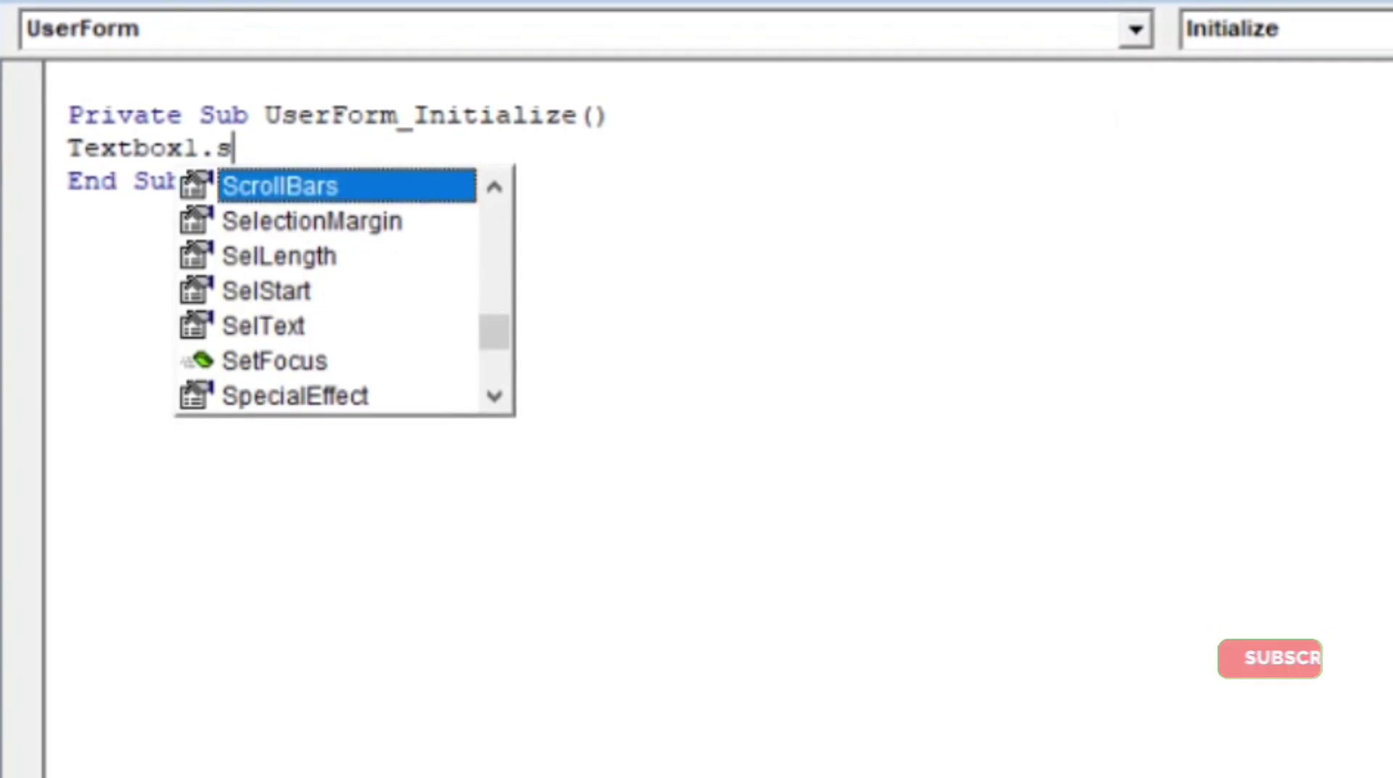
{"action": "type", "text": "etfocus"}
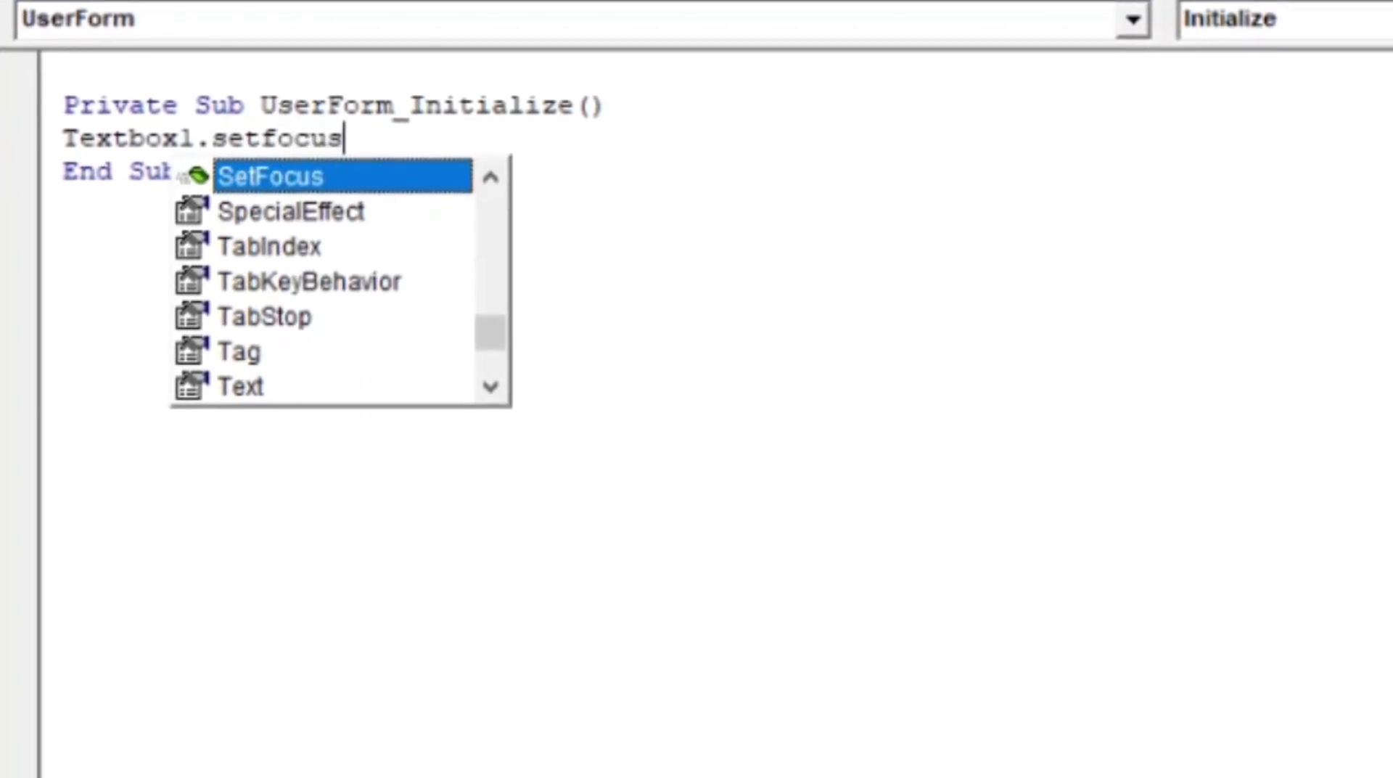
{"action": "key", "text": "Tab"}
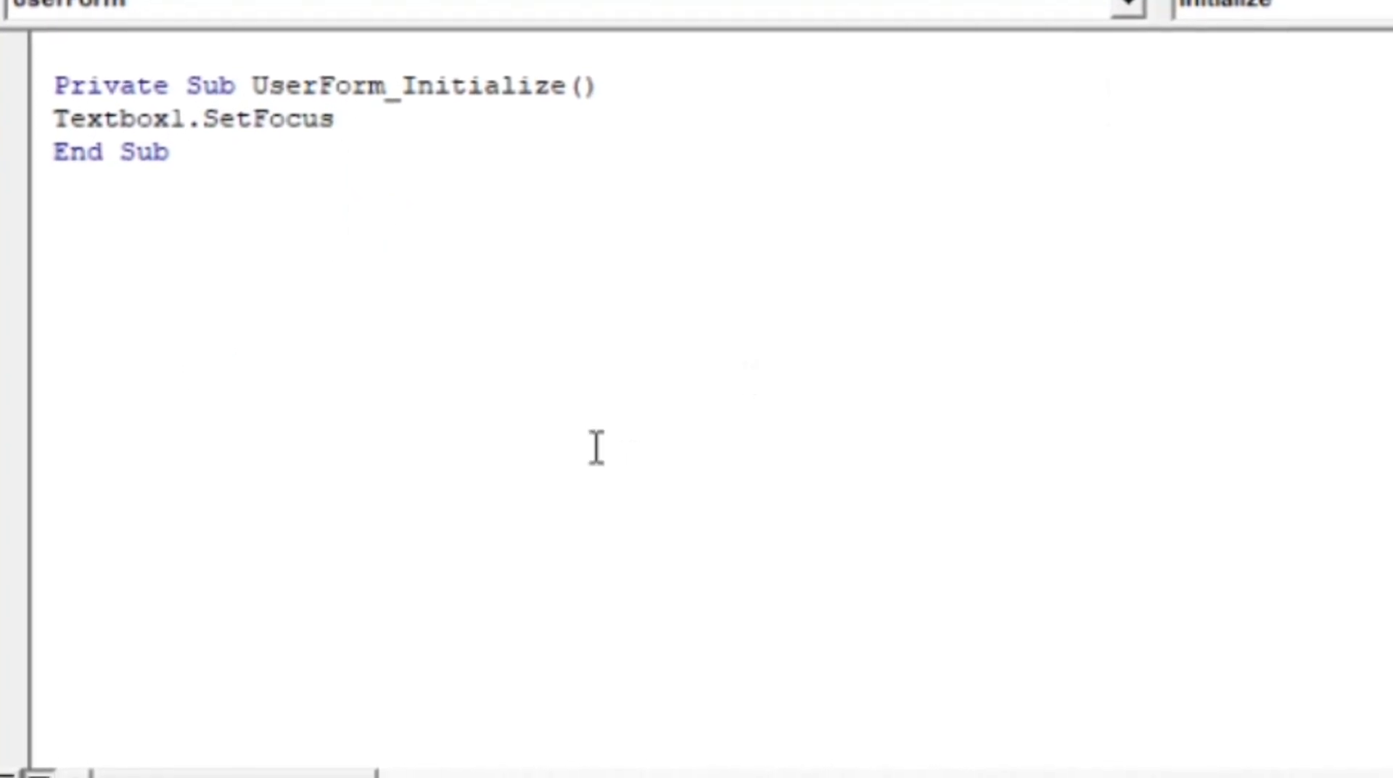
{"action": "key", "text": "Down"}
{"action": "key", "text": "Down"}
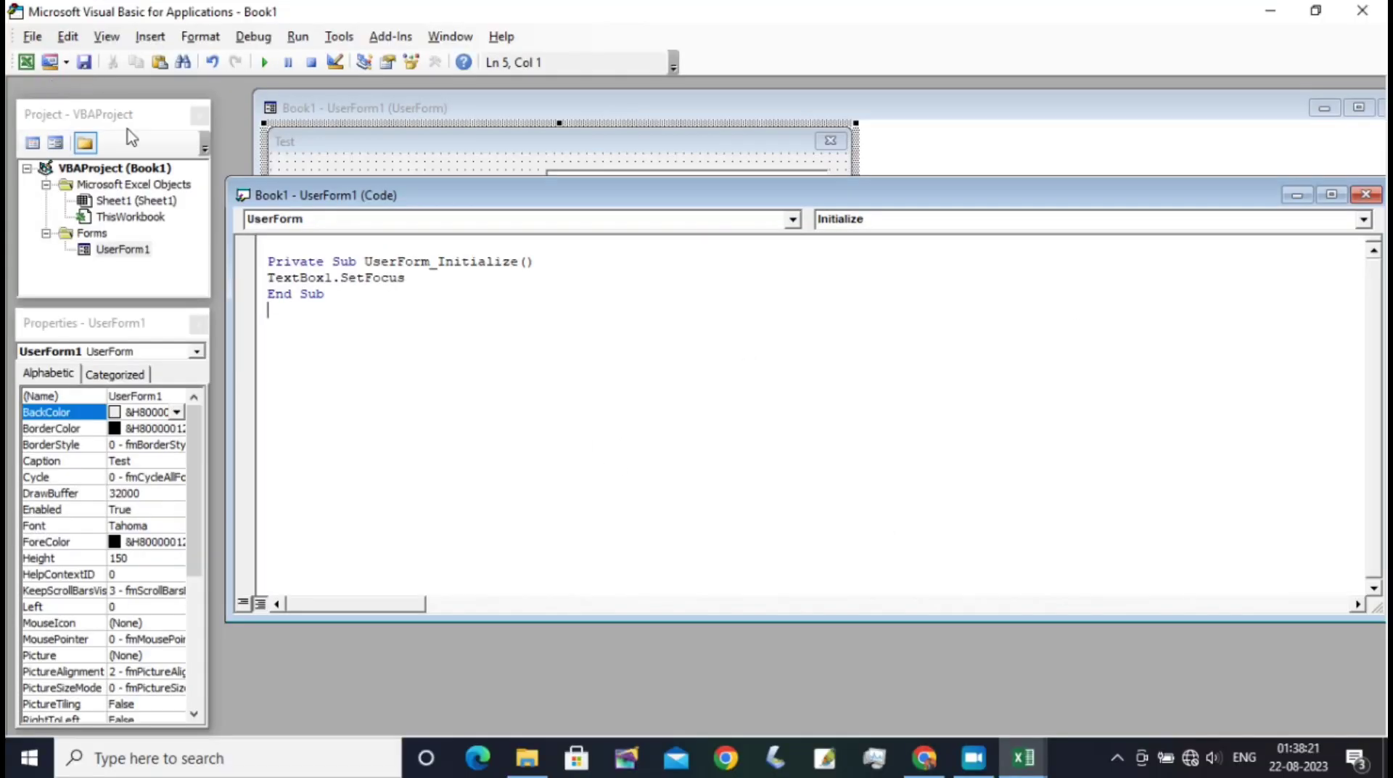
{"action": "key", "text": "ctrl+s"}
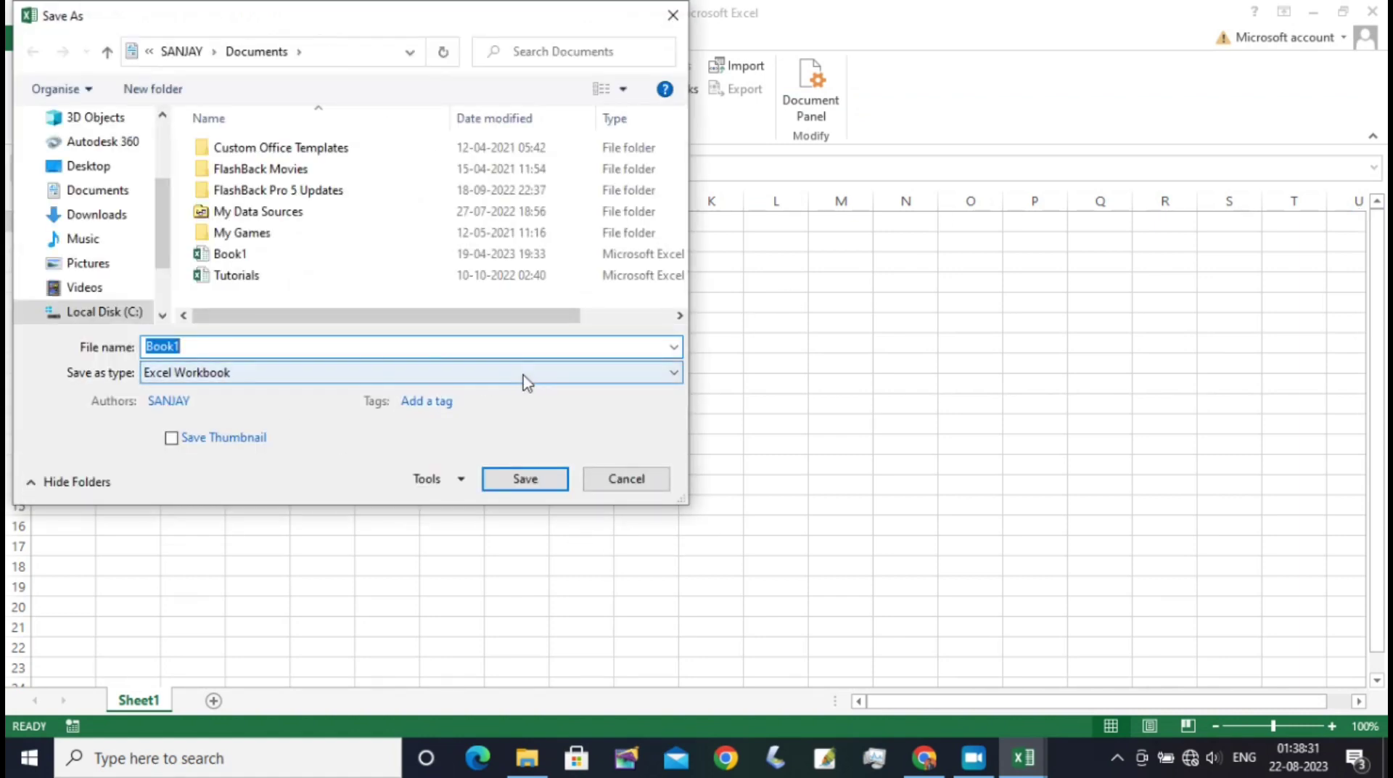
- Save the workbook as 'Demo' in Excel Macro-Enabled Workbook format
{"action": "type", "text": "Demo"}
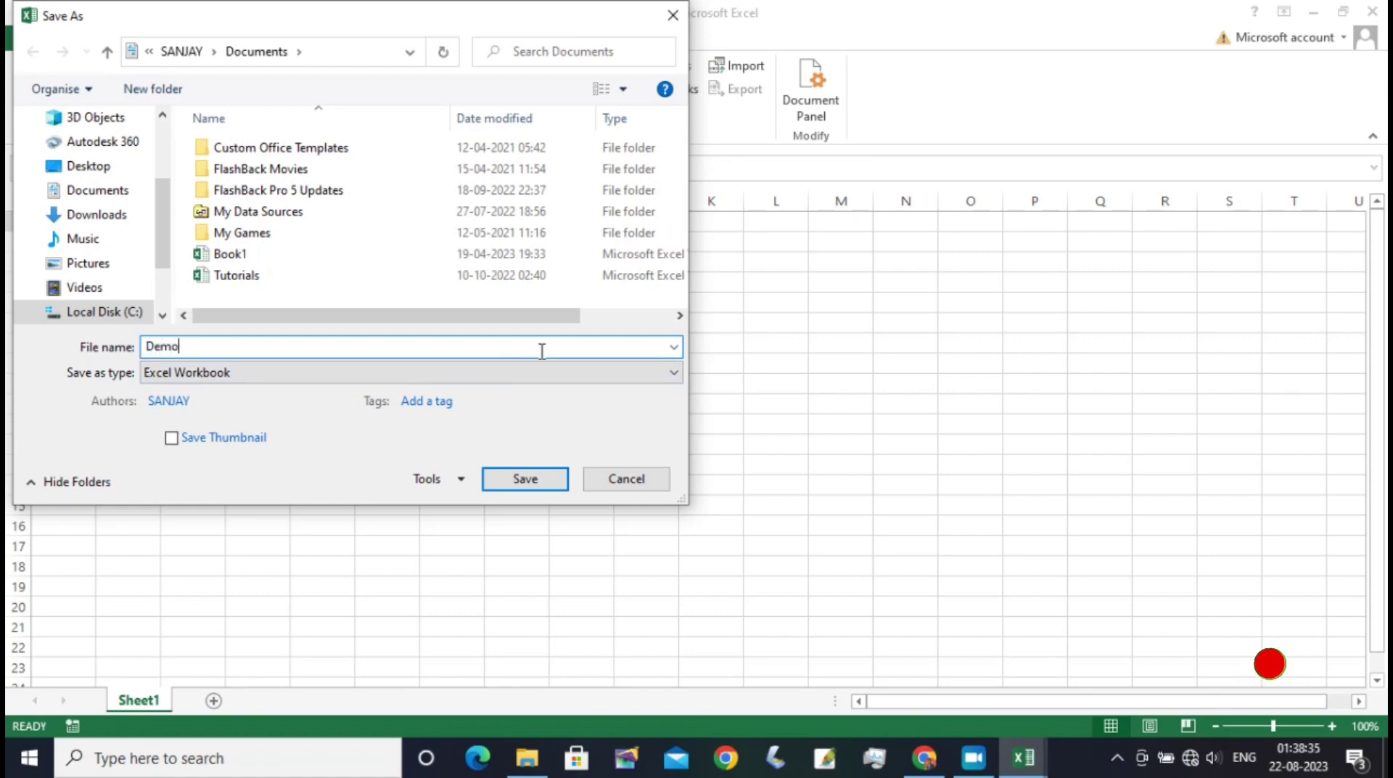
{"action": "left_click", "coordinate": [464, 374]}
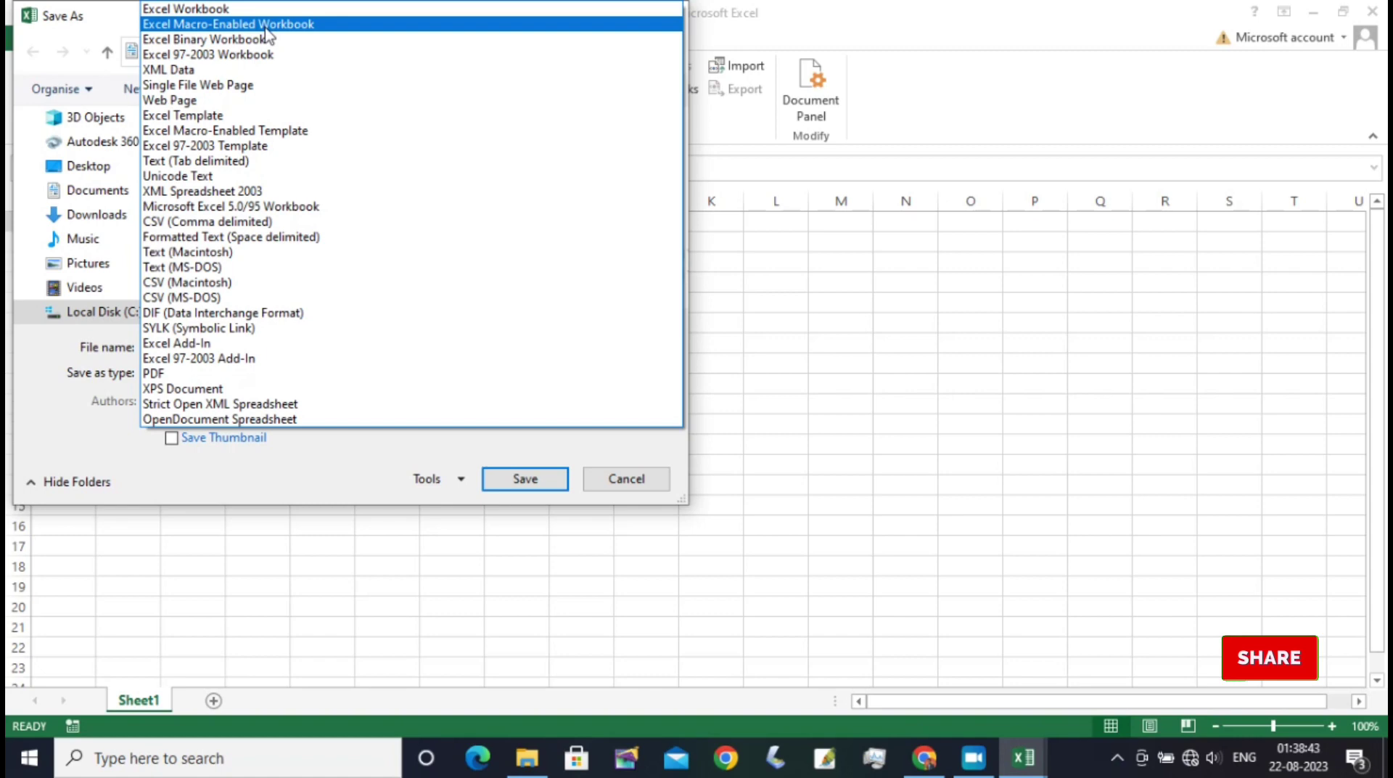
{"action": "left_click", "coordinate": [266, 27]}
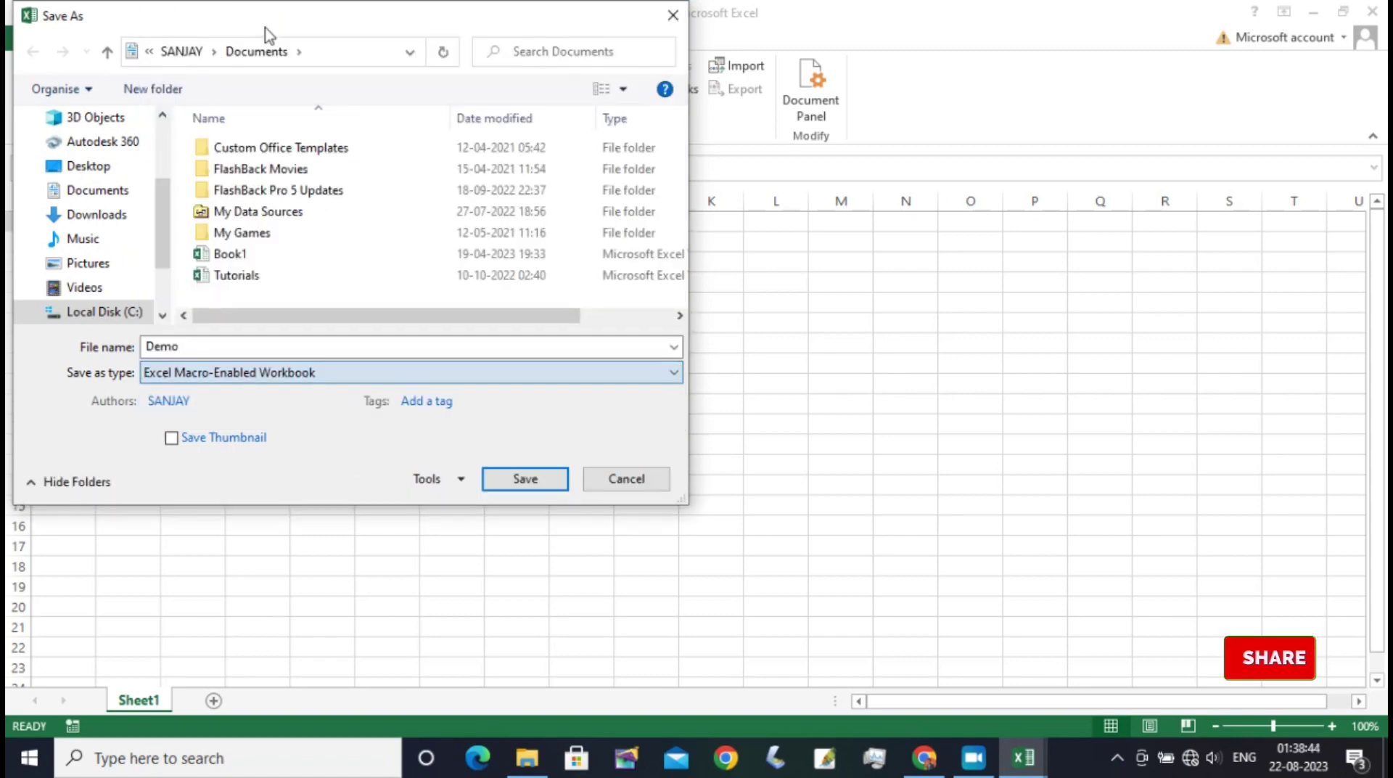
{"action": "left_click", "coordinate": [529, 491]}
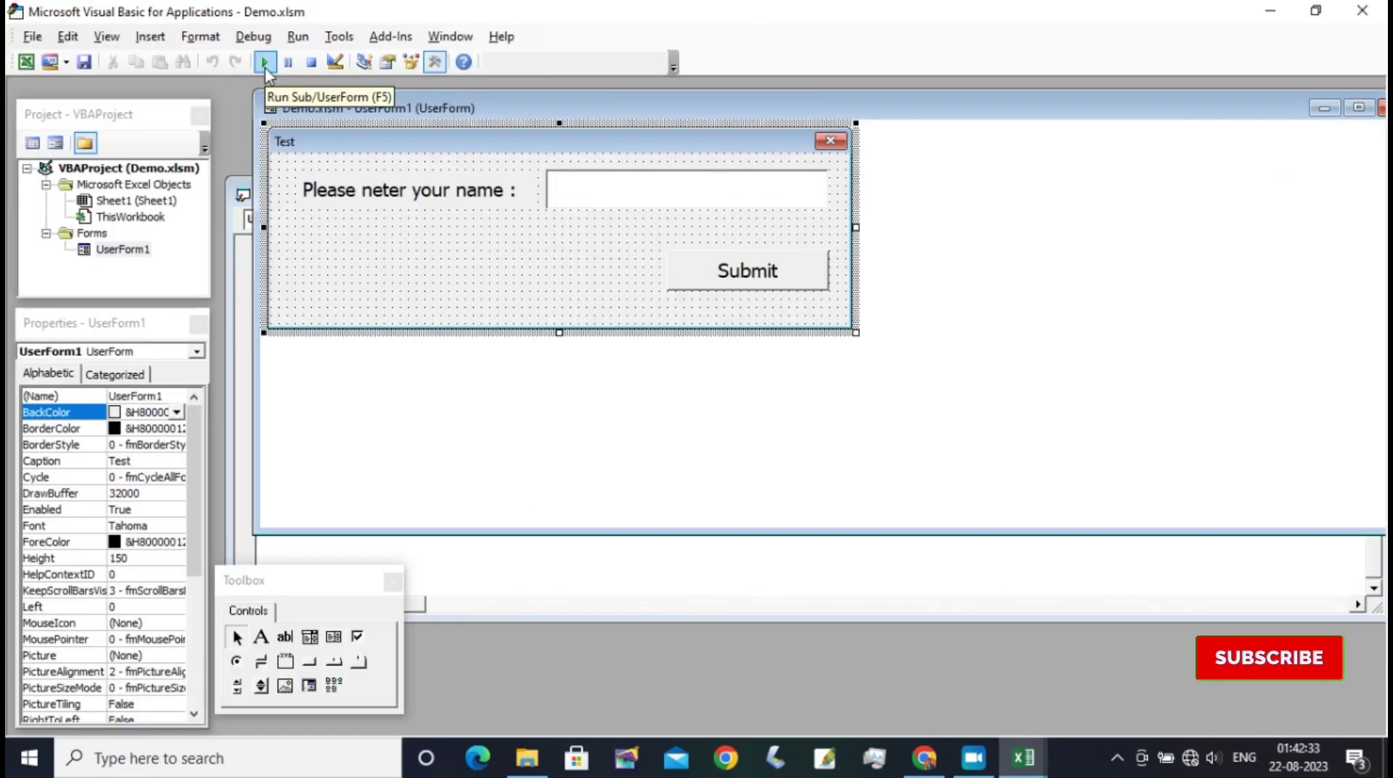
{"action": "left_click", "coordinate": [264, 67]}
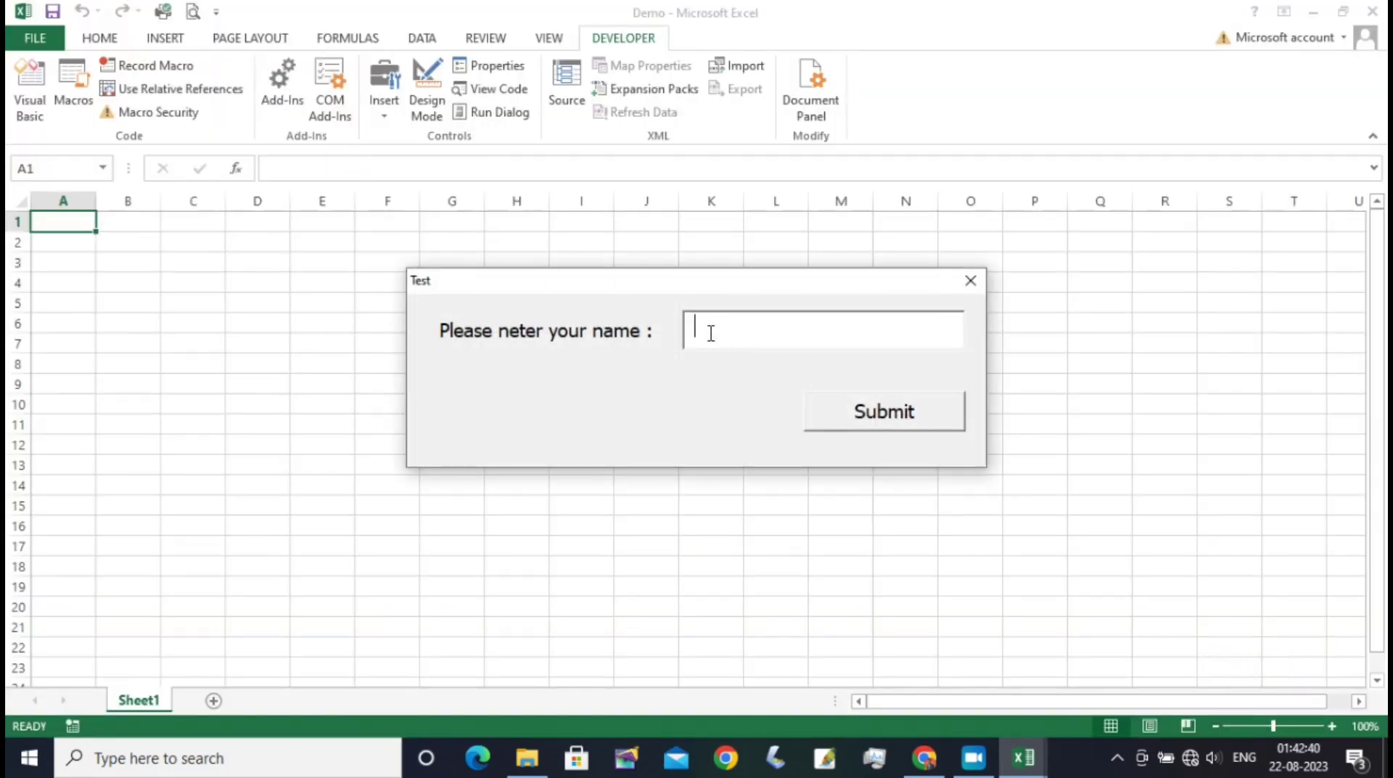
{"action": "left_click", "coordinate": [970, 281]}
{"action": "left_click", "coordinate": [480, 152]}
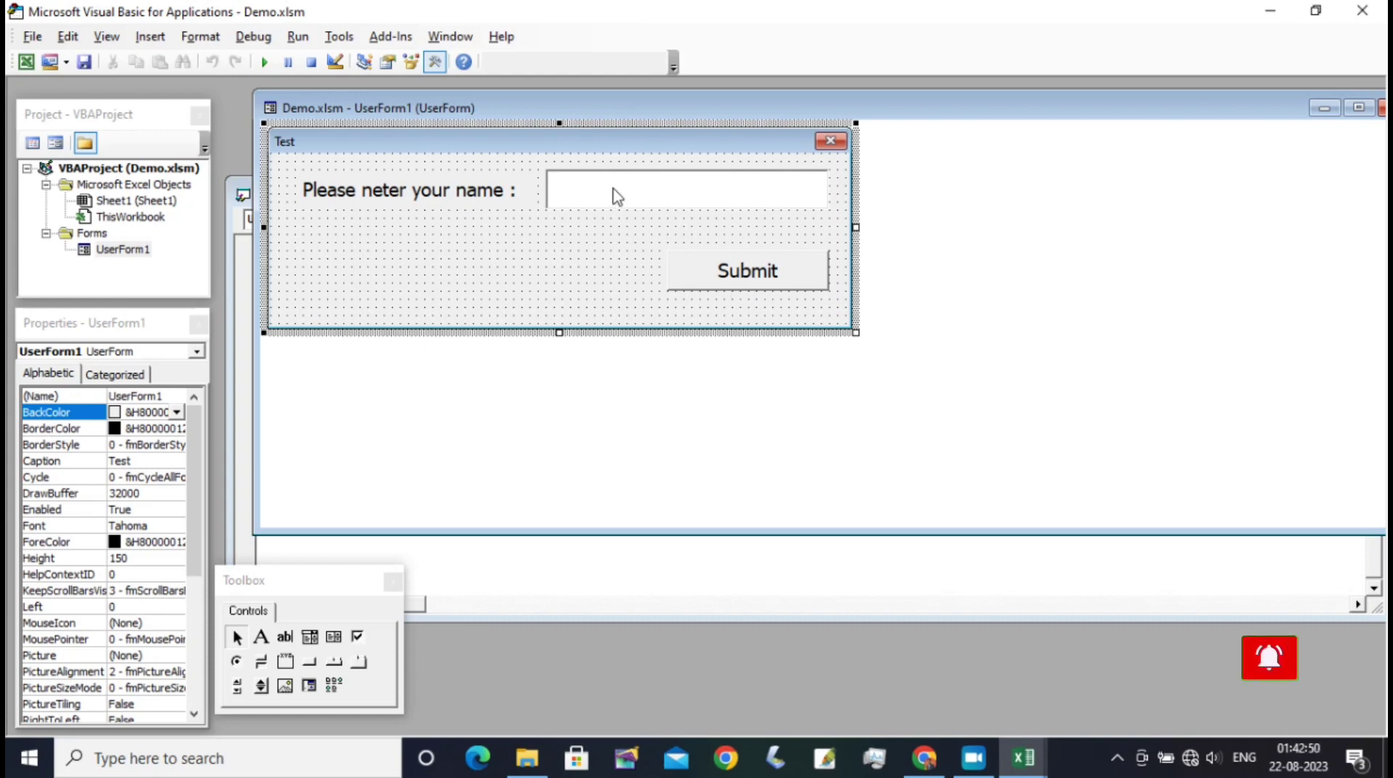
- In CommandButton1_Click, write MsgBox "Hello!" + TextBox1.Value
{"action": "double_click", "coordinate": [755, 282]}
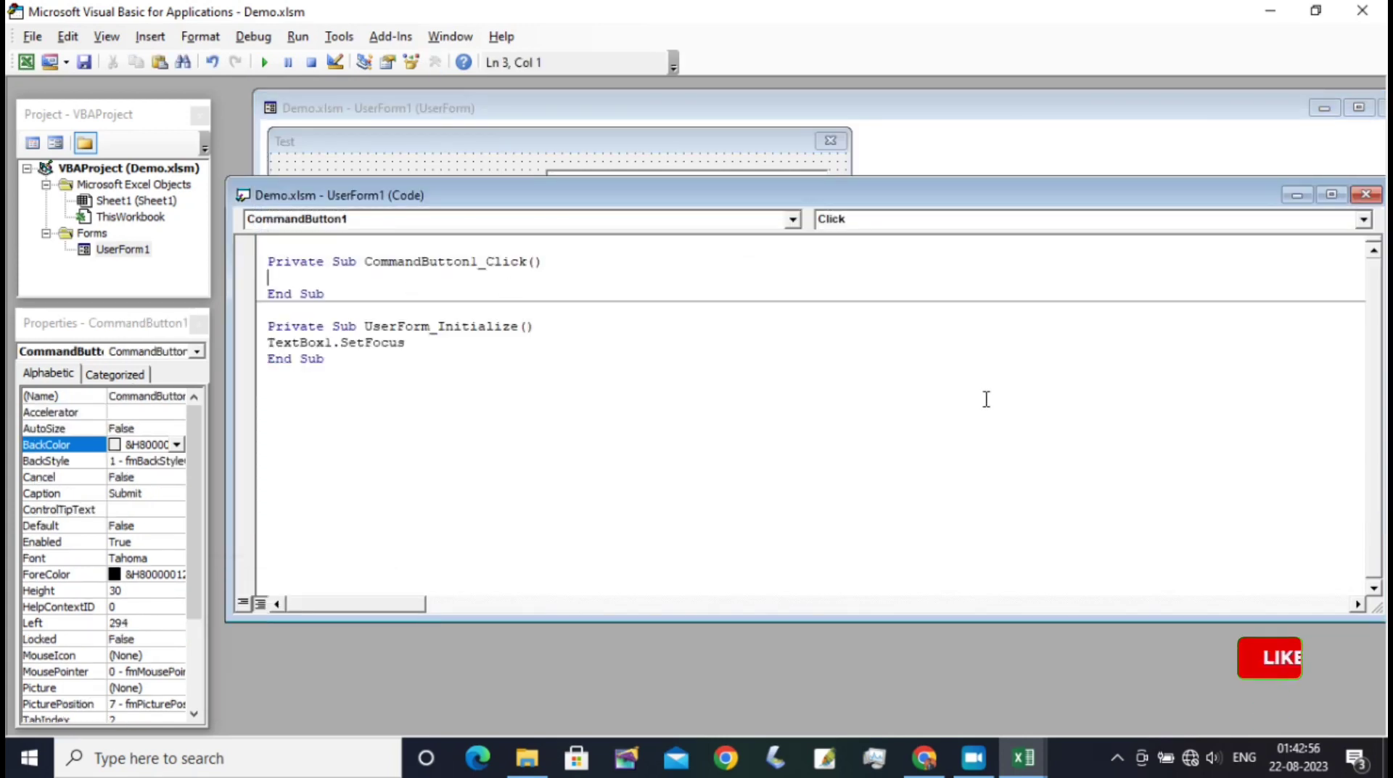
{"action": "type", "text": "Msg"}
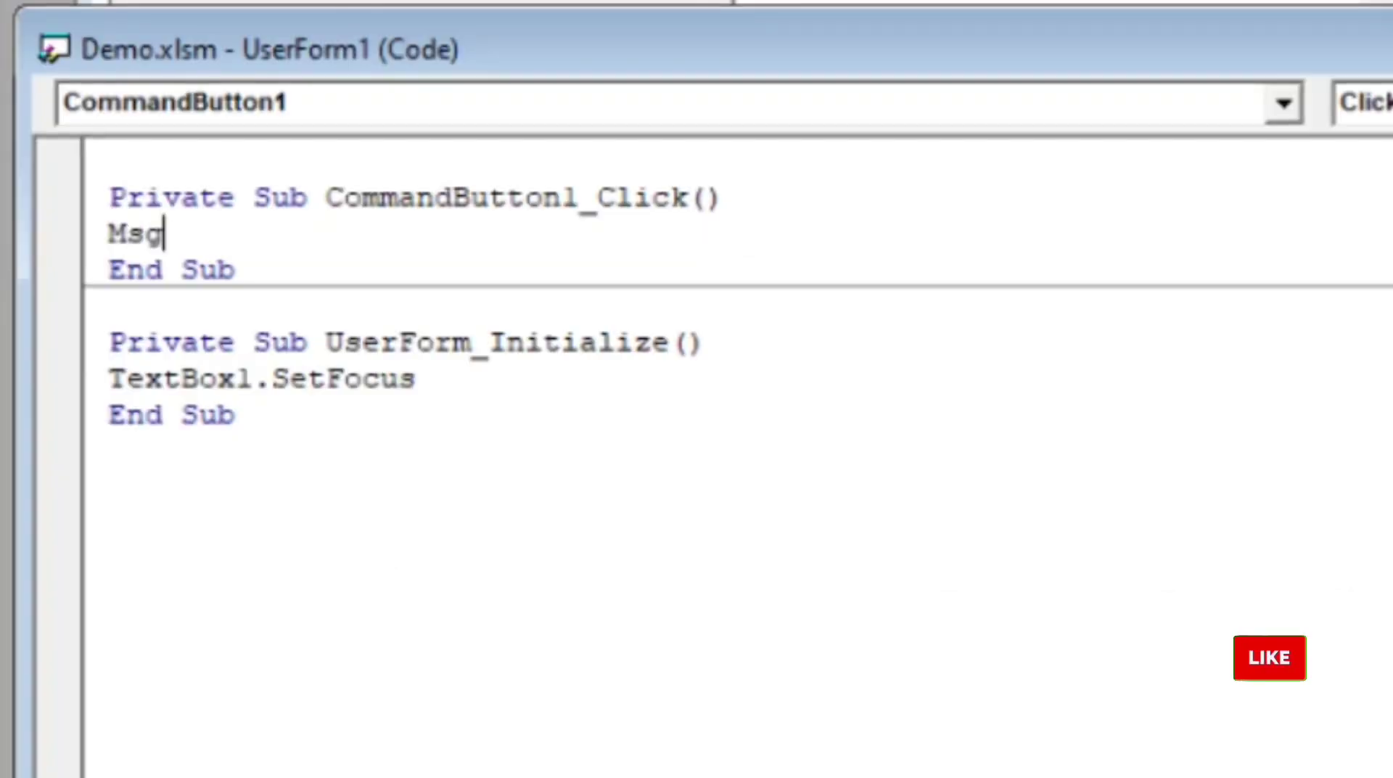
{"action": "type", "text": "bo"}
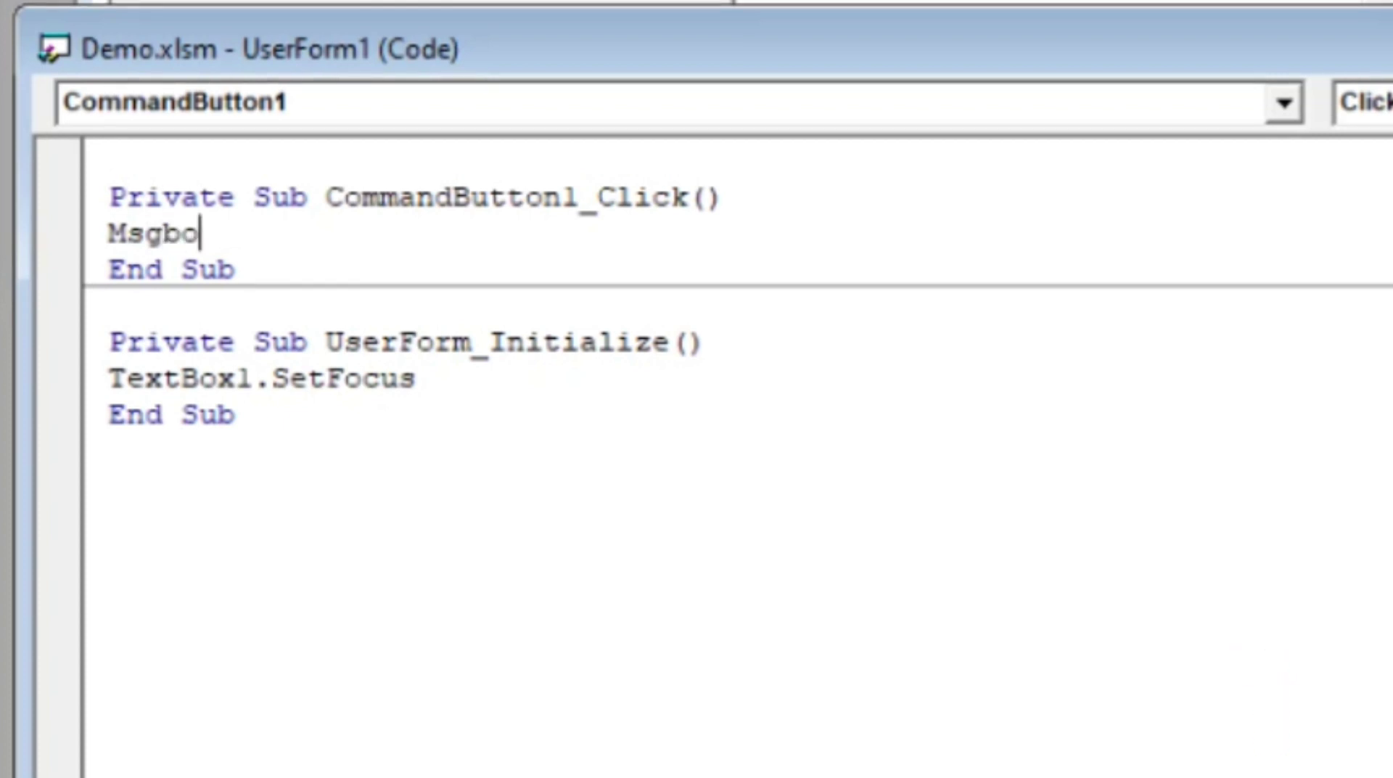
{"action": "type", "text": "x \""}
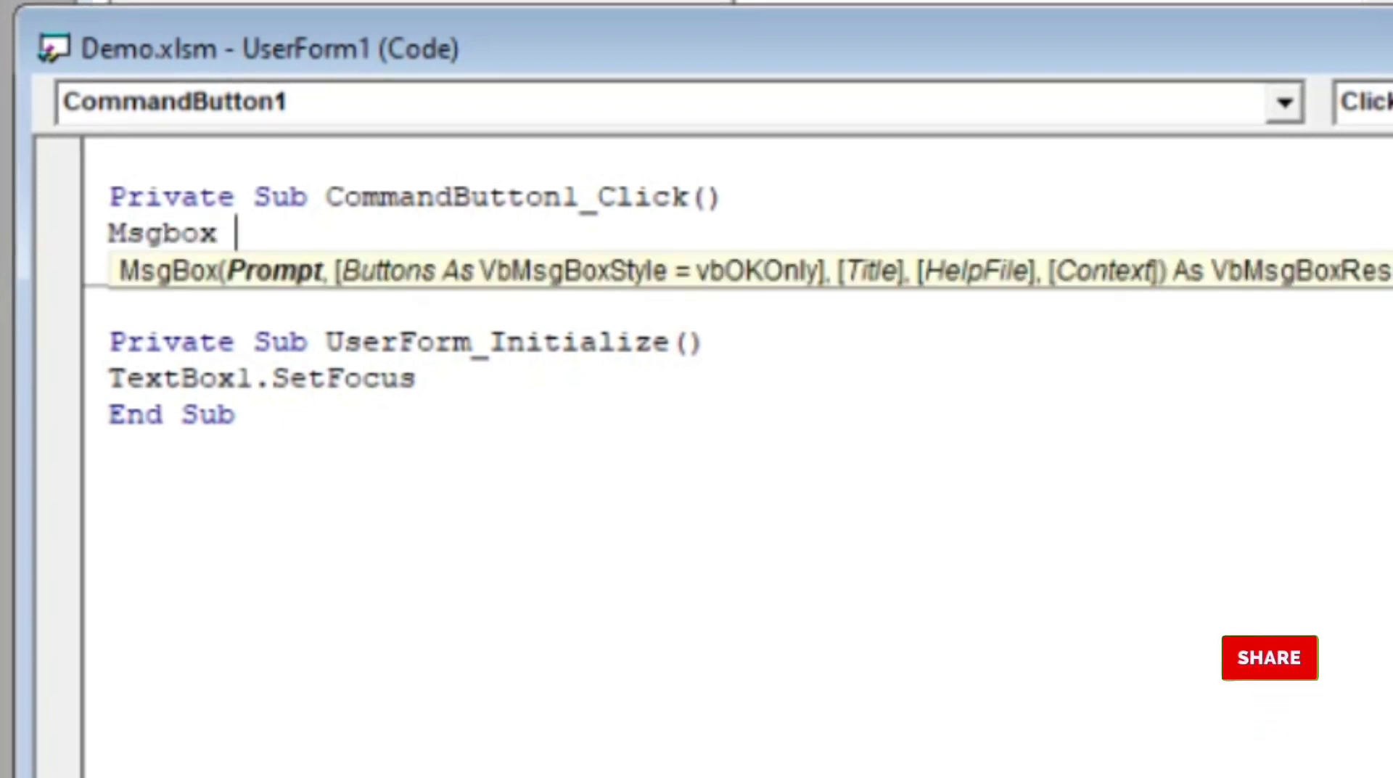
{"action": "type", "text": "Hello"}
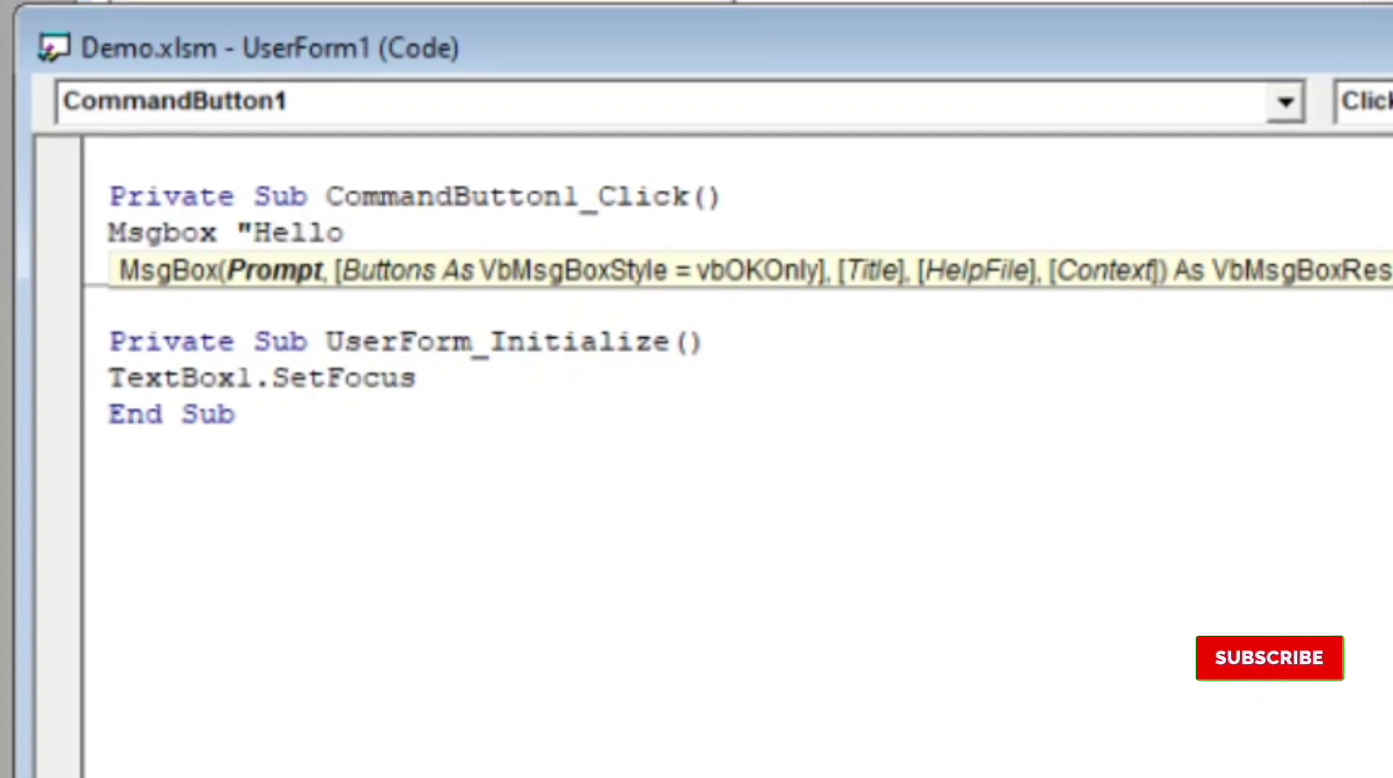
{"action": "type", "text": "!"}
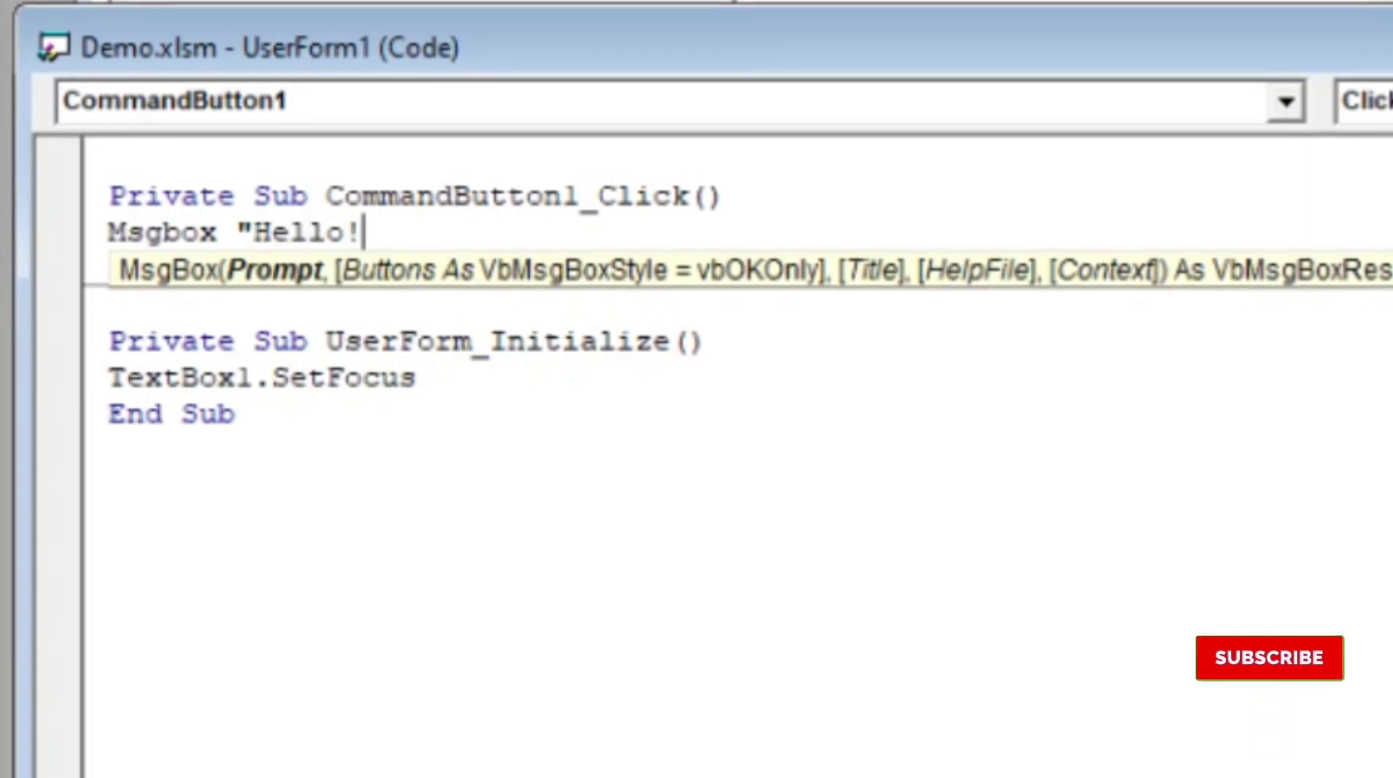
{"action": "type", "text": "\""}
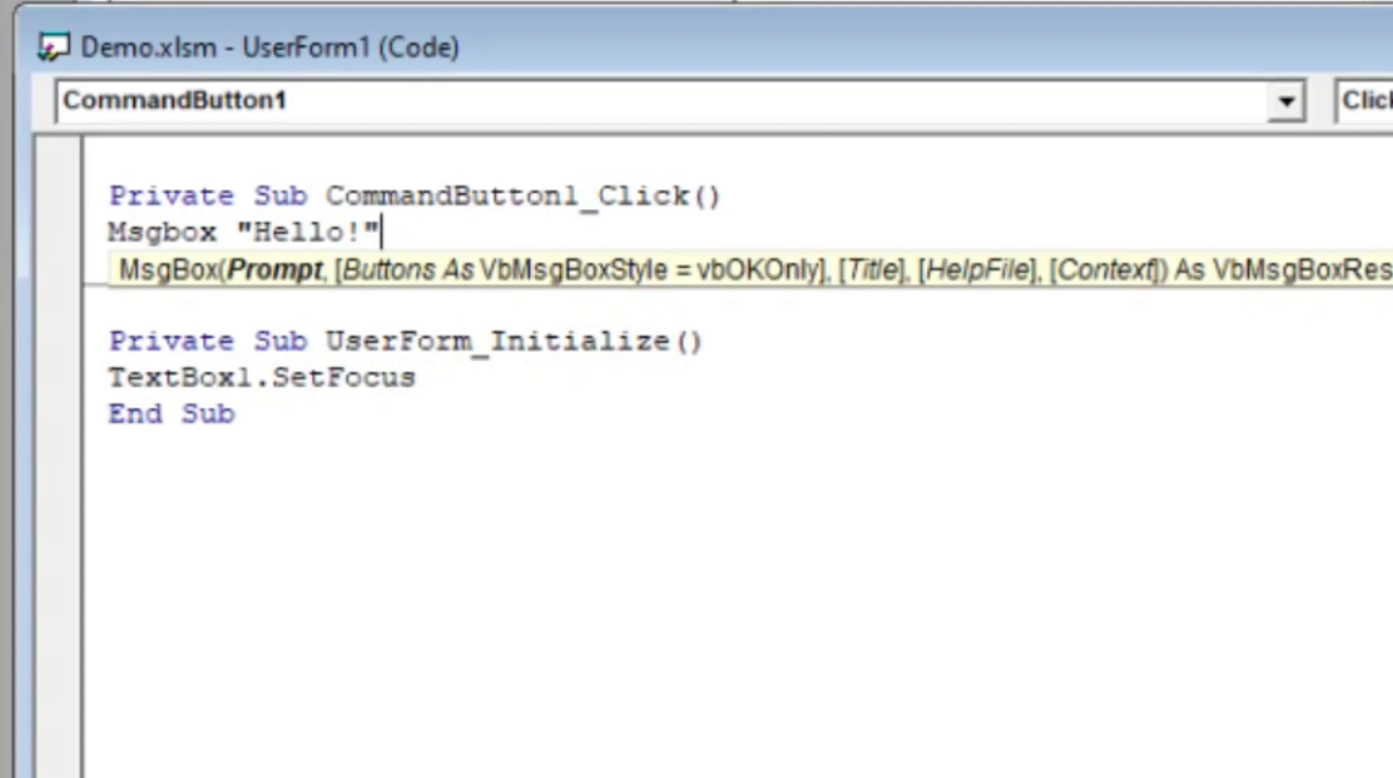
{"action": "type", "text": "+"}
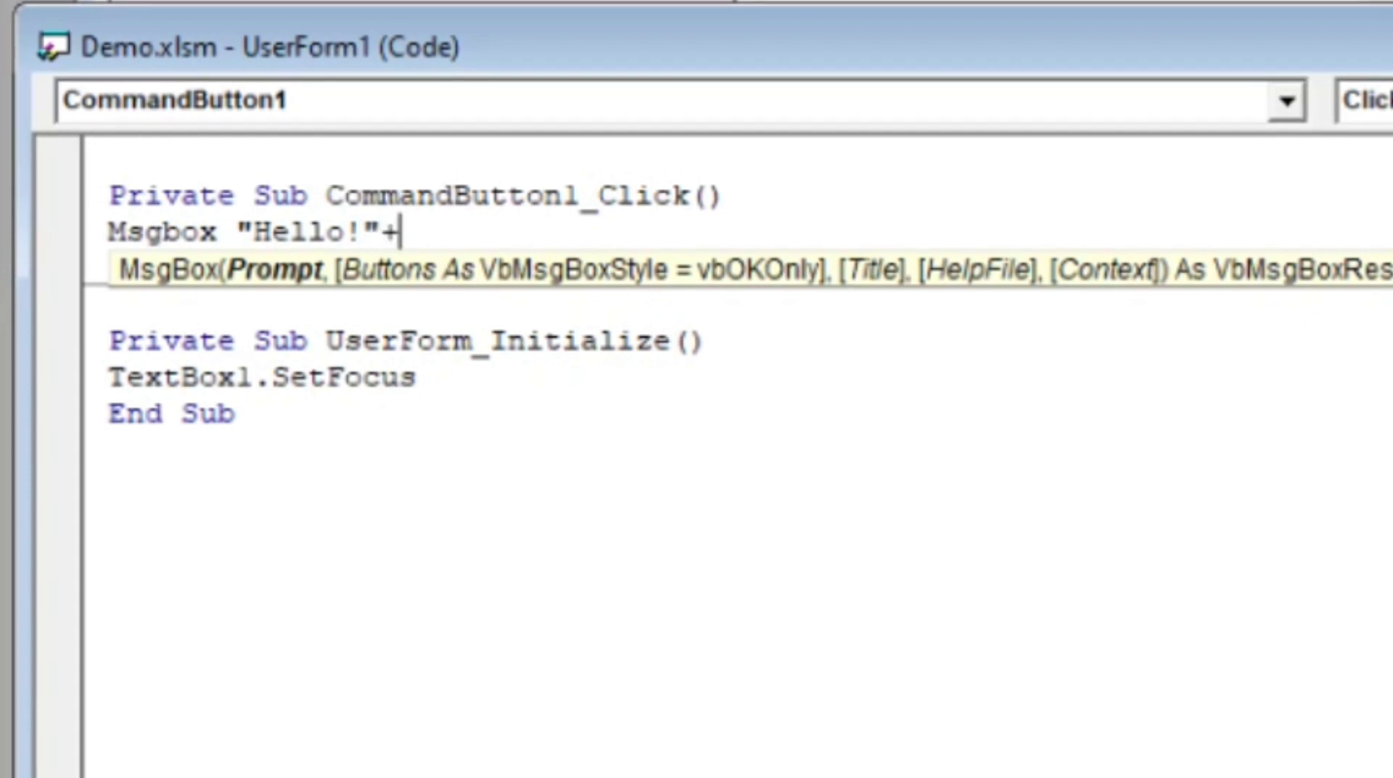
{"action": "type", "text": " Tex"}
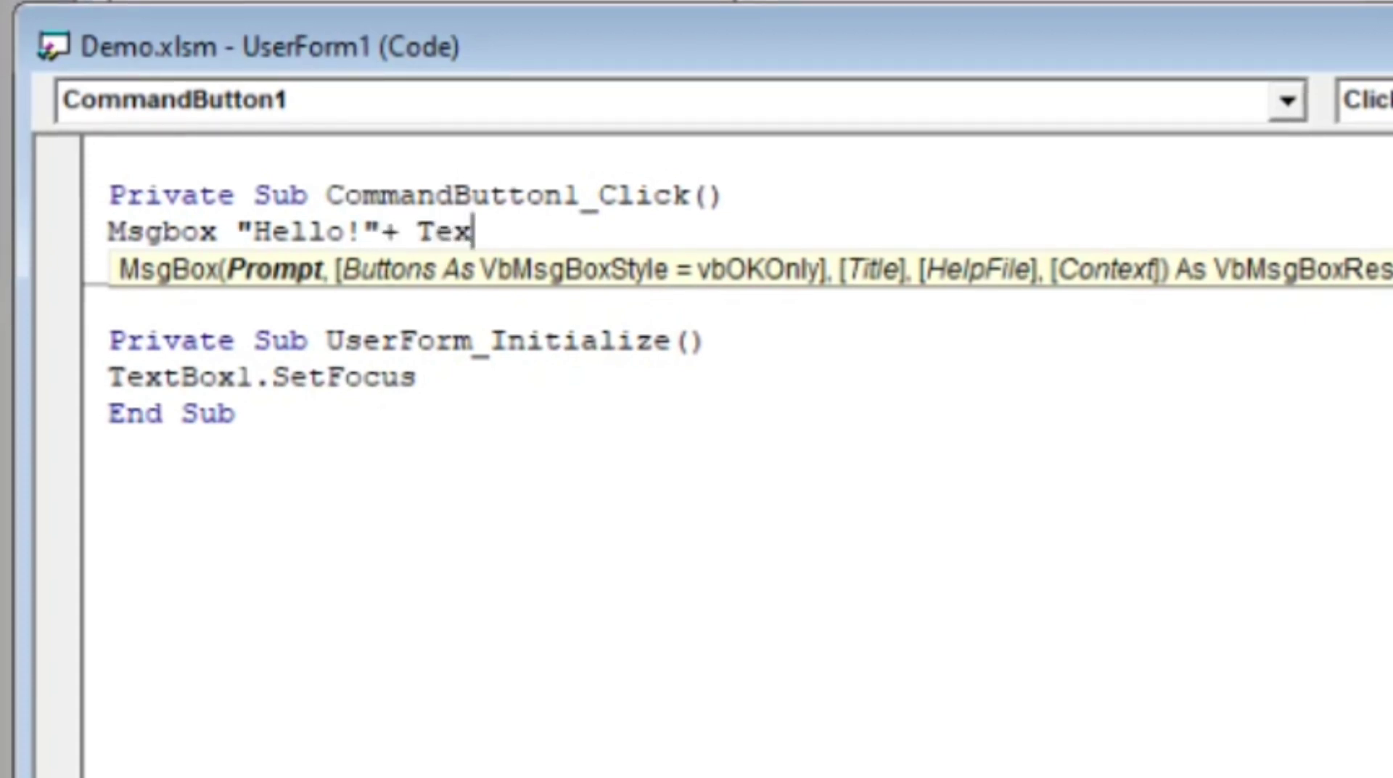
{"action": "type", "text": "tbox1"}
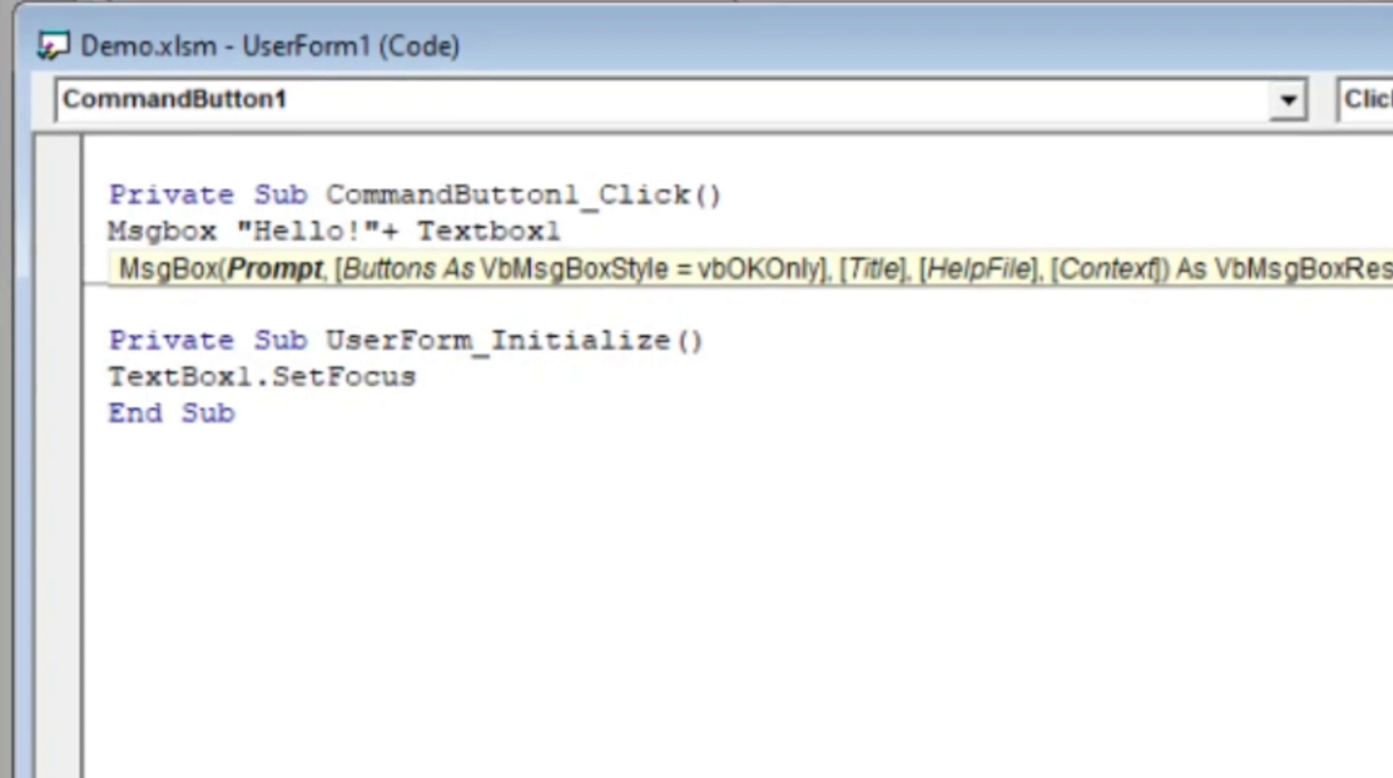
{"action": "type", "text": ".va"}
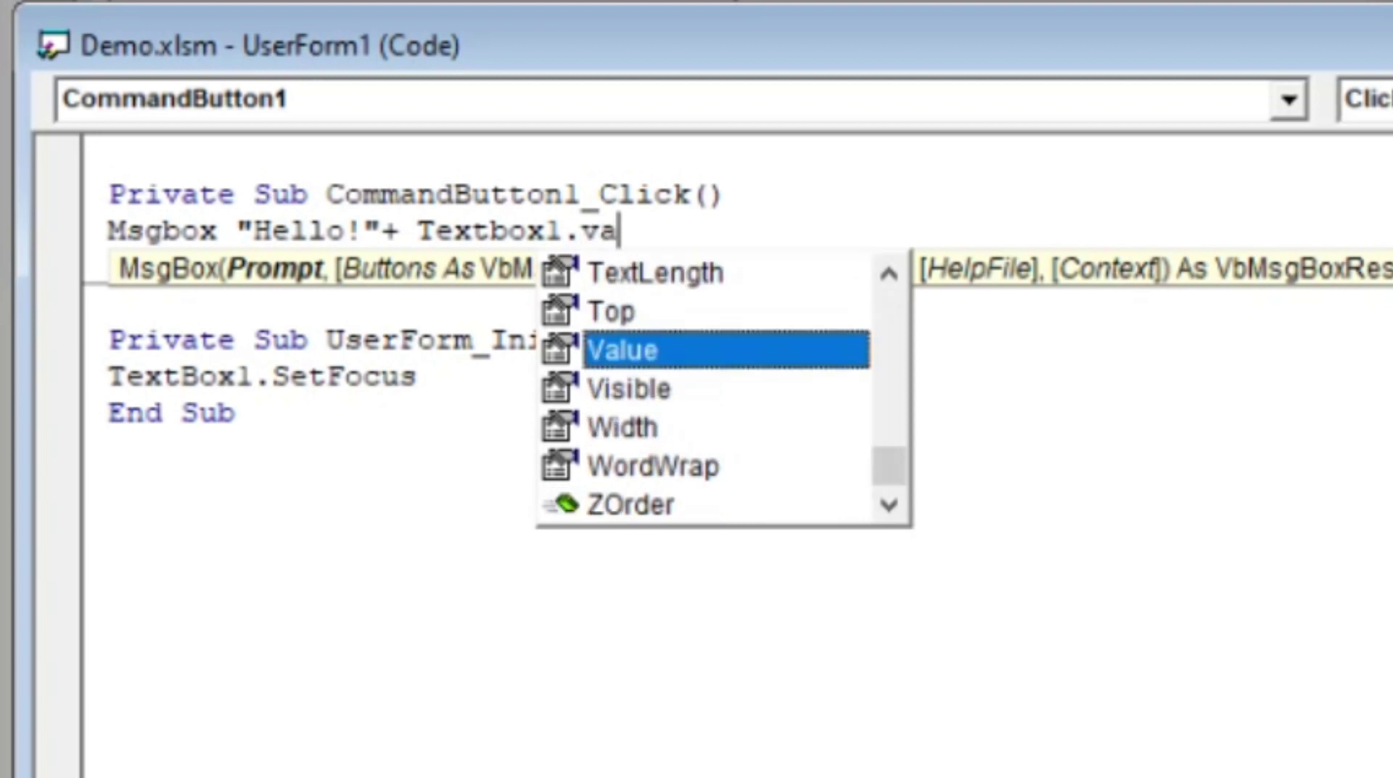
{"action": "type", "text": "lue"}
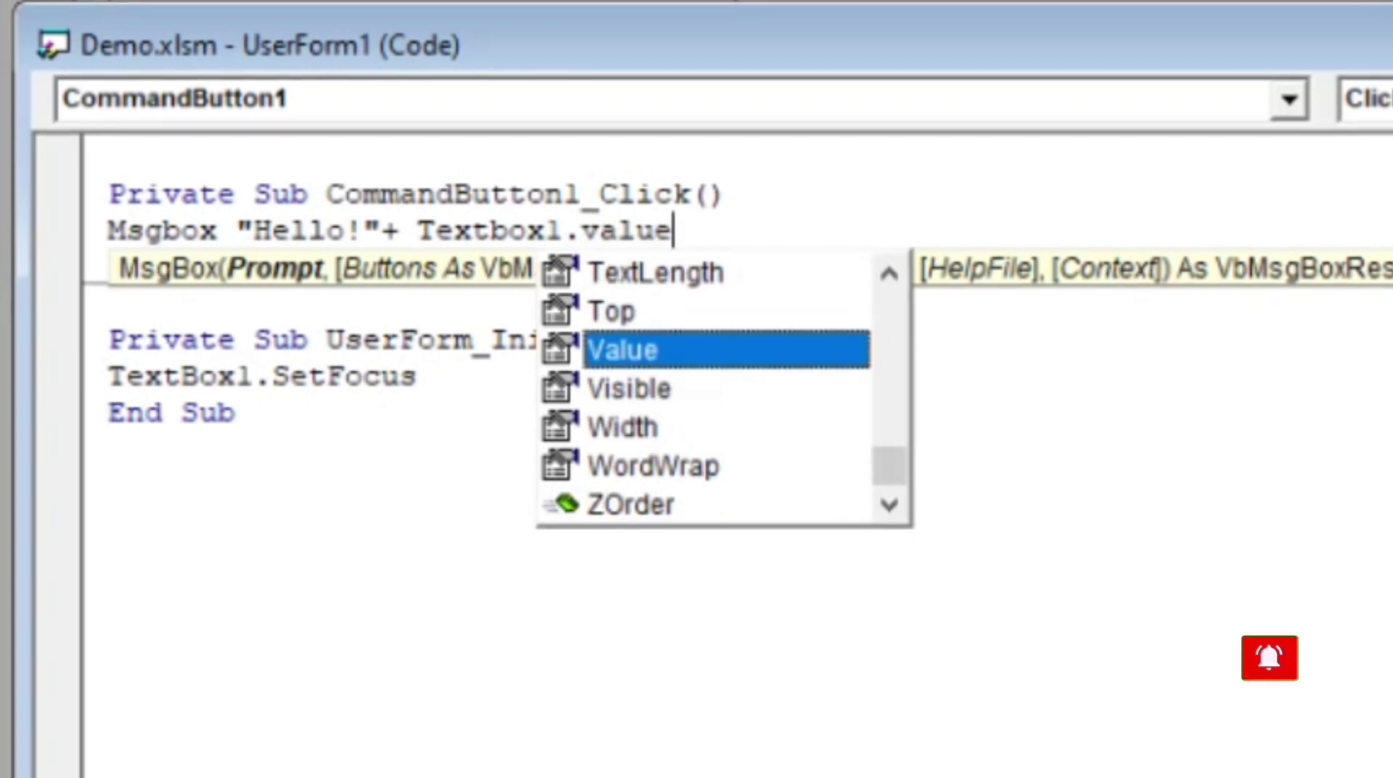
{"action": "key", "text": "Tab"}
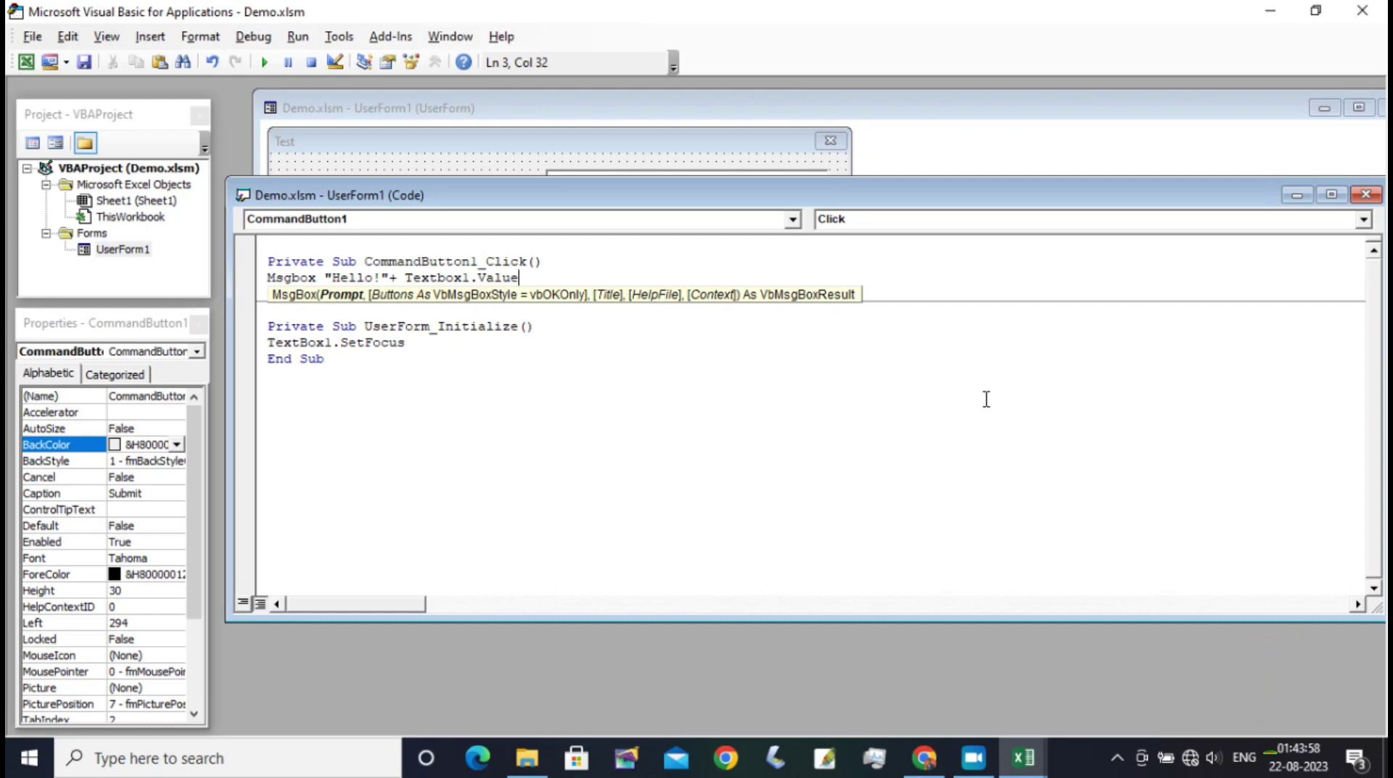
{"action": "left_click", "coordinate": [749, 491]}
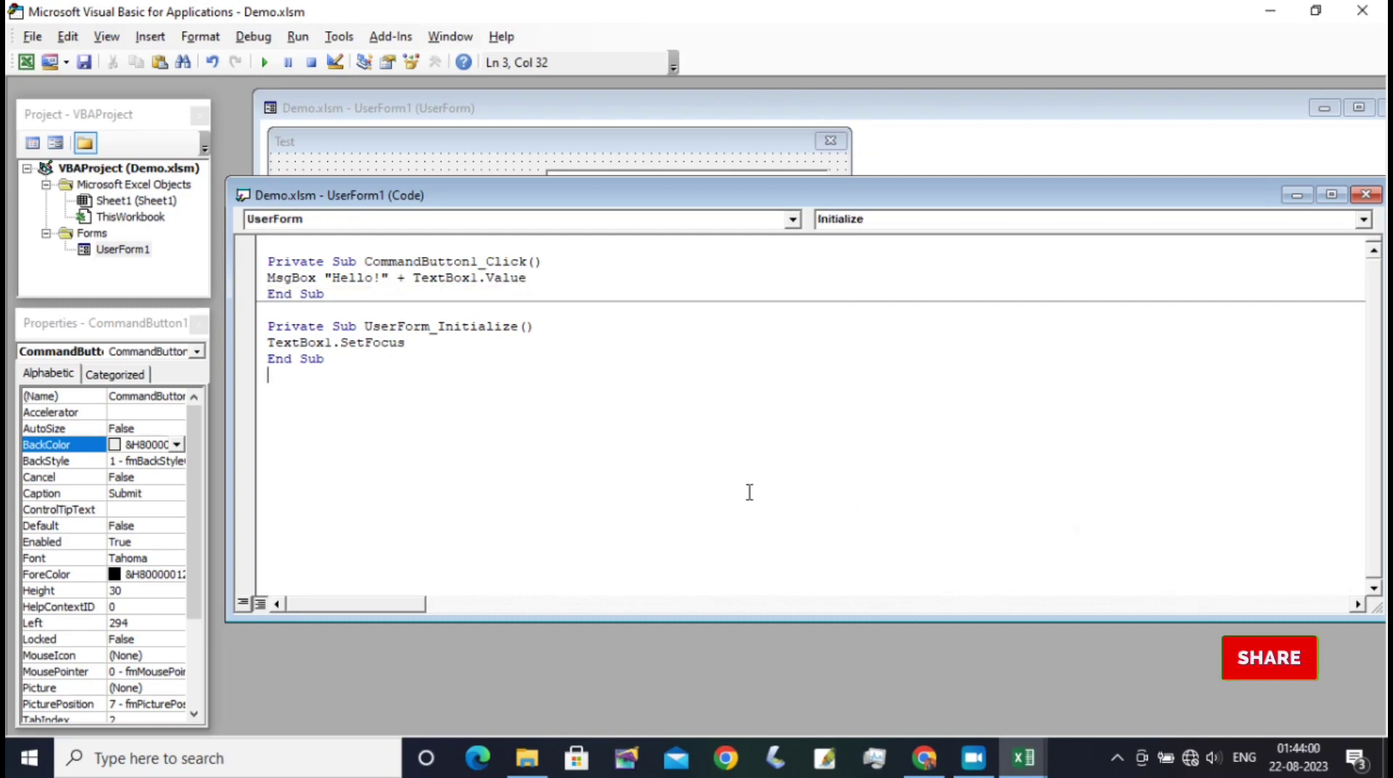
{"action": "left_click", "coordinate": [348, 153]}
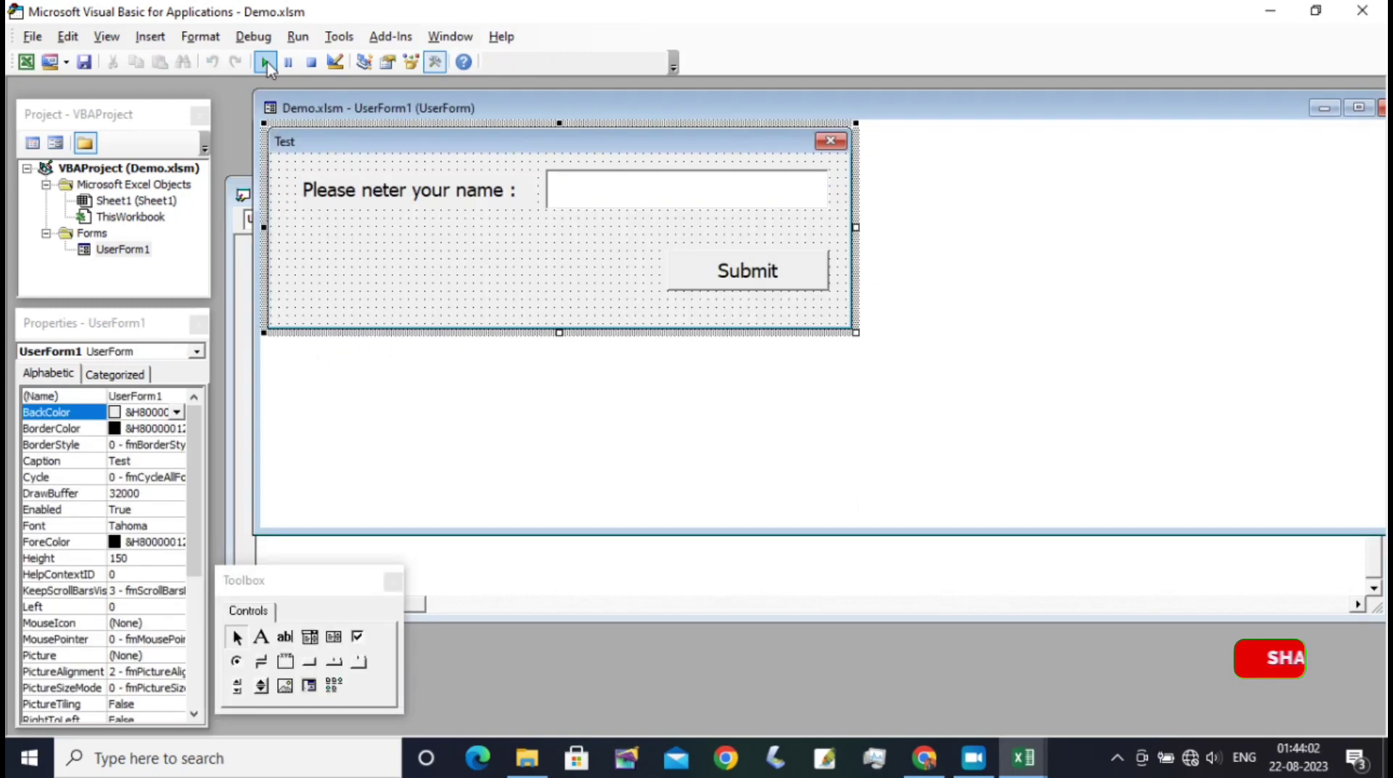
{"action": "left_click", "coordinate": [264, 62]}
{"action": "type", "text": "sanjay"}
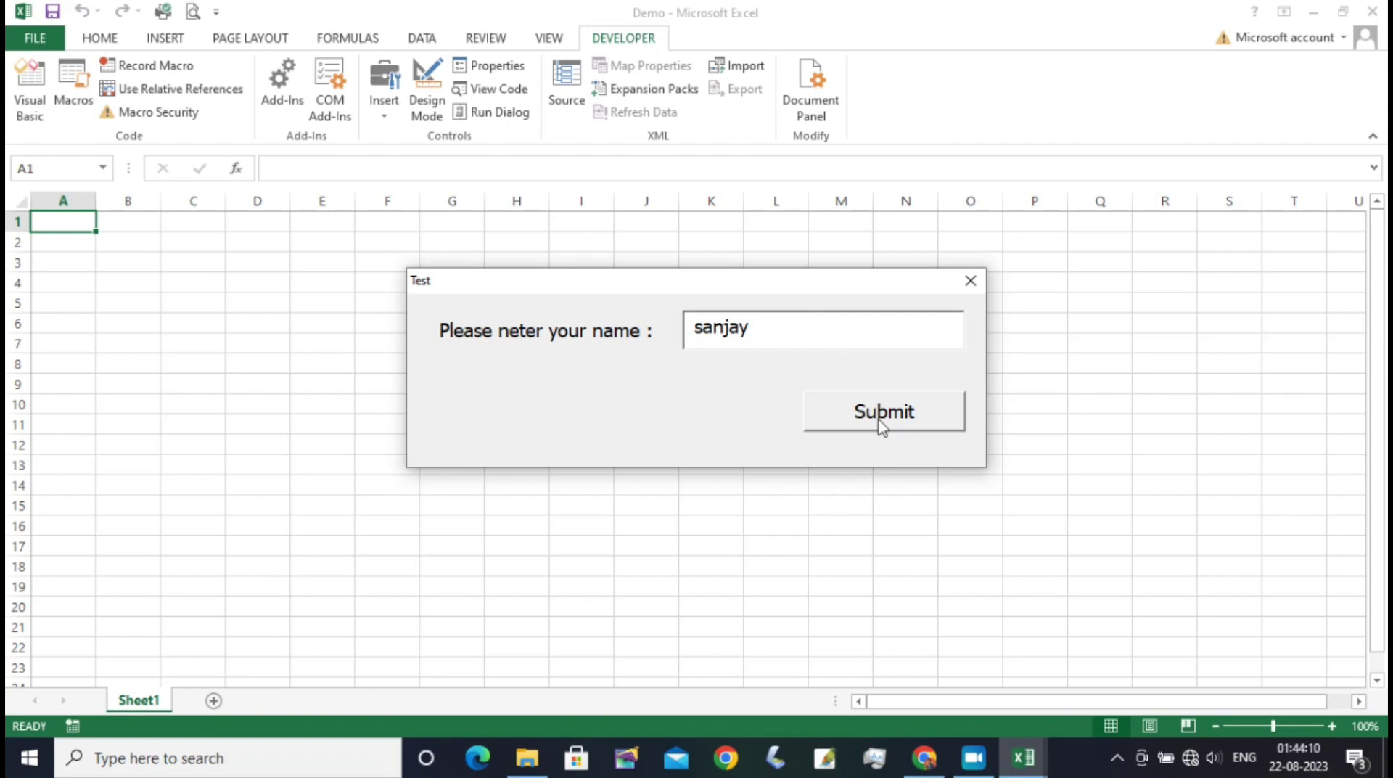
{"action": "left_click", "coordinate": [880, 424]}
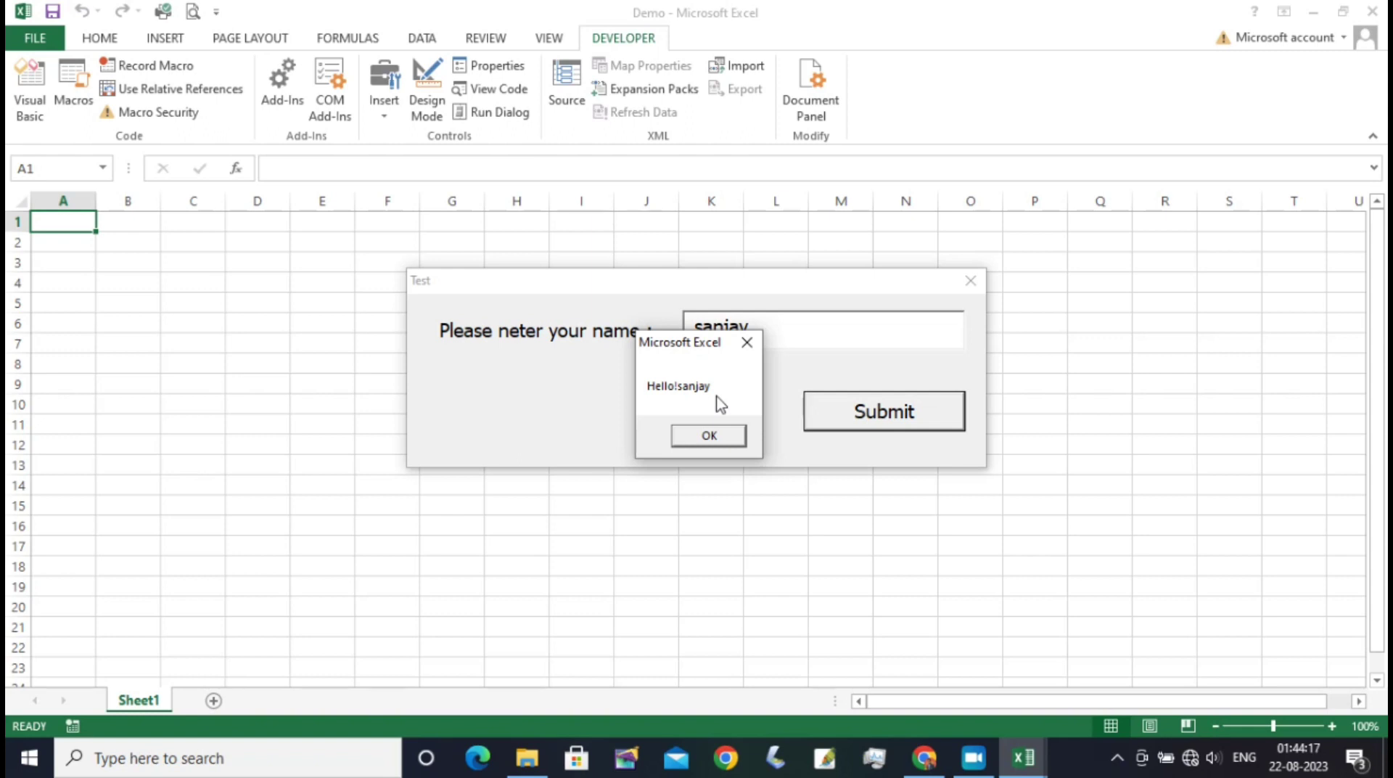
{"action": "left_click", "coordinate": [709, 436]}
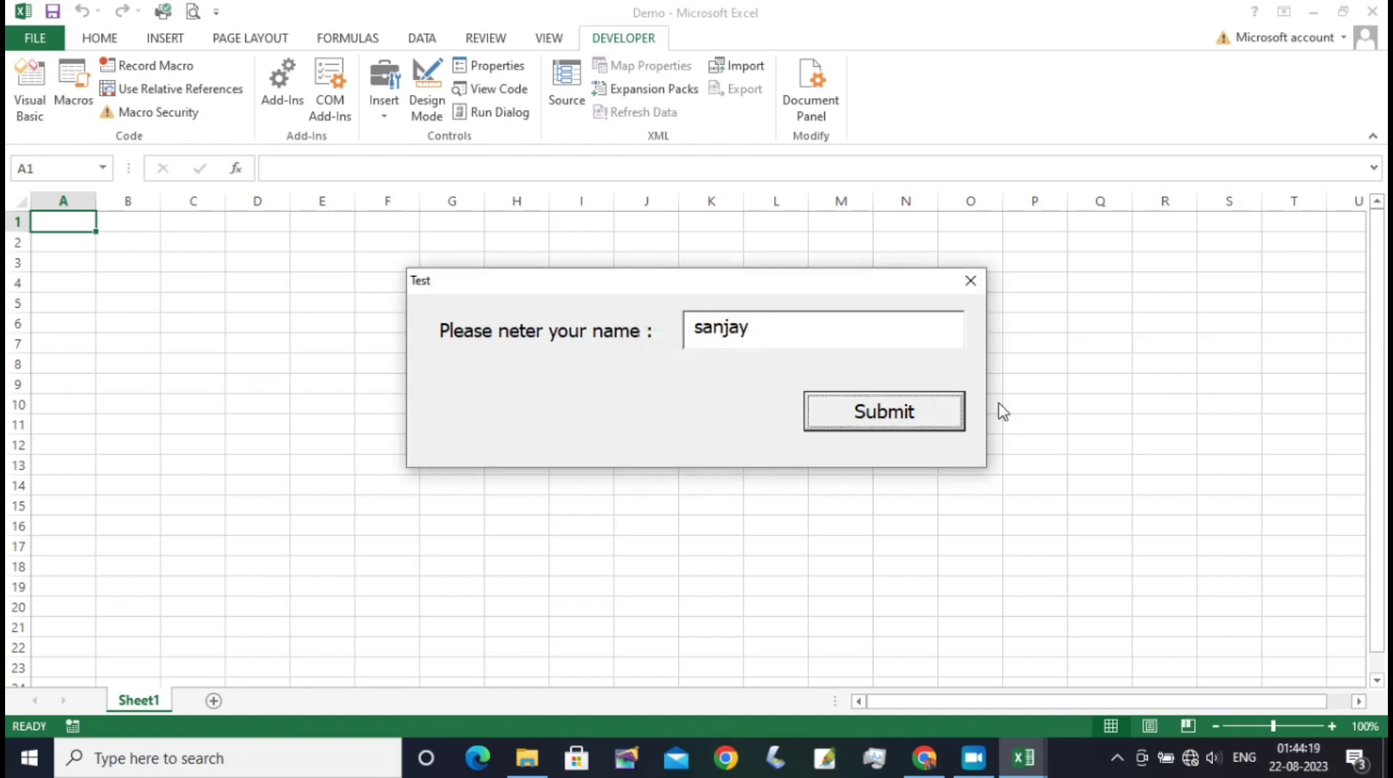
{"action": "left_click", "coordinate": [968, 282]}
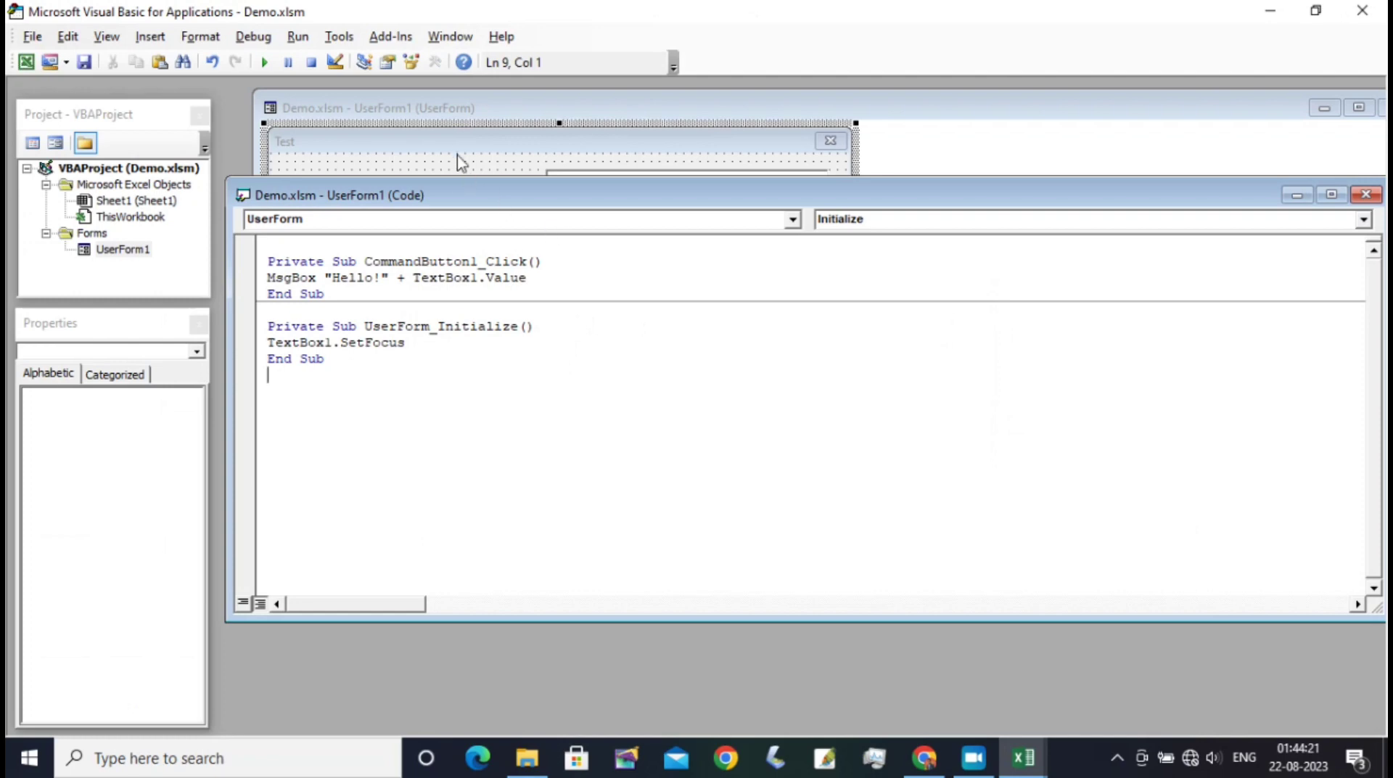
- Insert a space after 'Hello!' inside the greeting string in CommandButton1_Click
{"action": "left_click", "coordinate": [458, 156]}
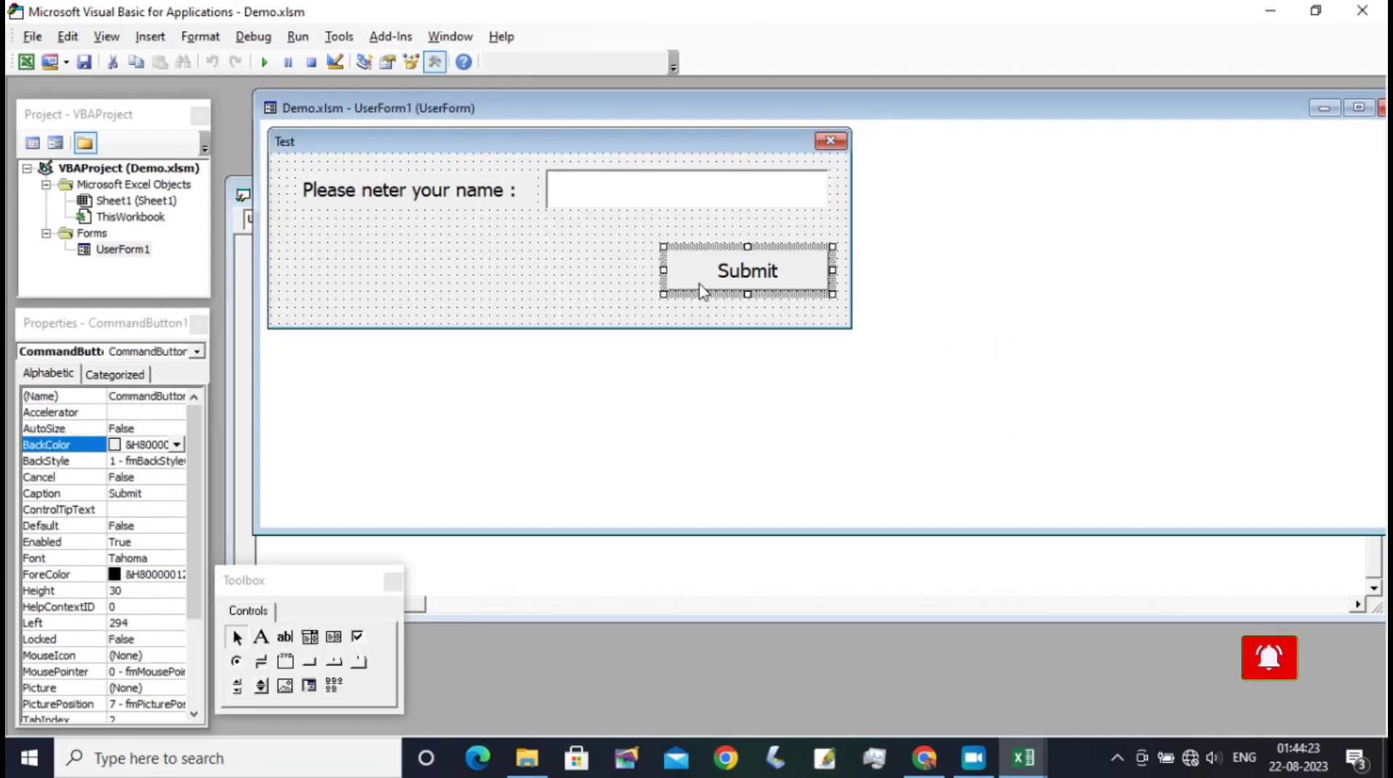
{"action": "double_click", "coordinate": [702, 285]}
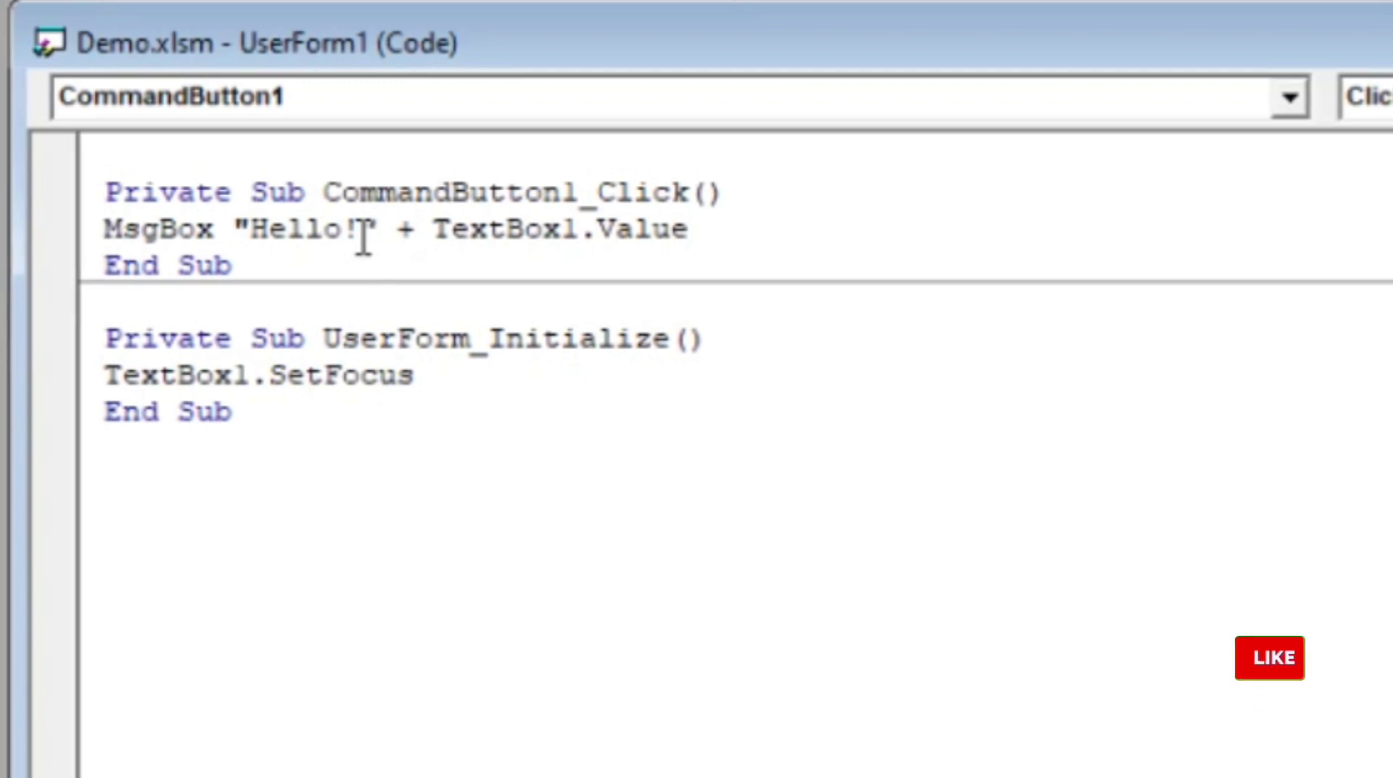
{"action": "left_click", "coordinate": [363, 231]}
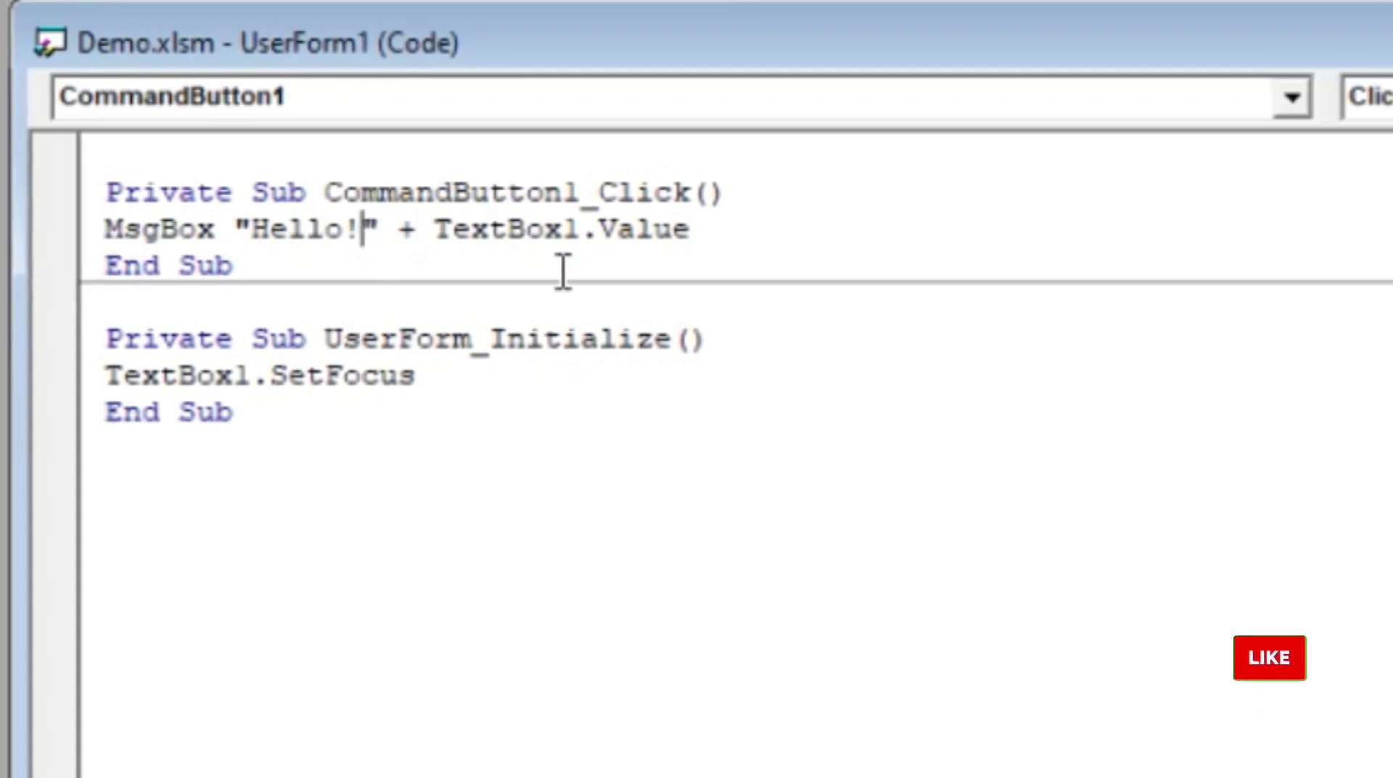
{"action": "left_click", "coordinate": [921, 640]}
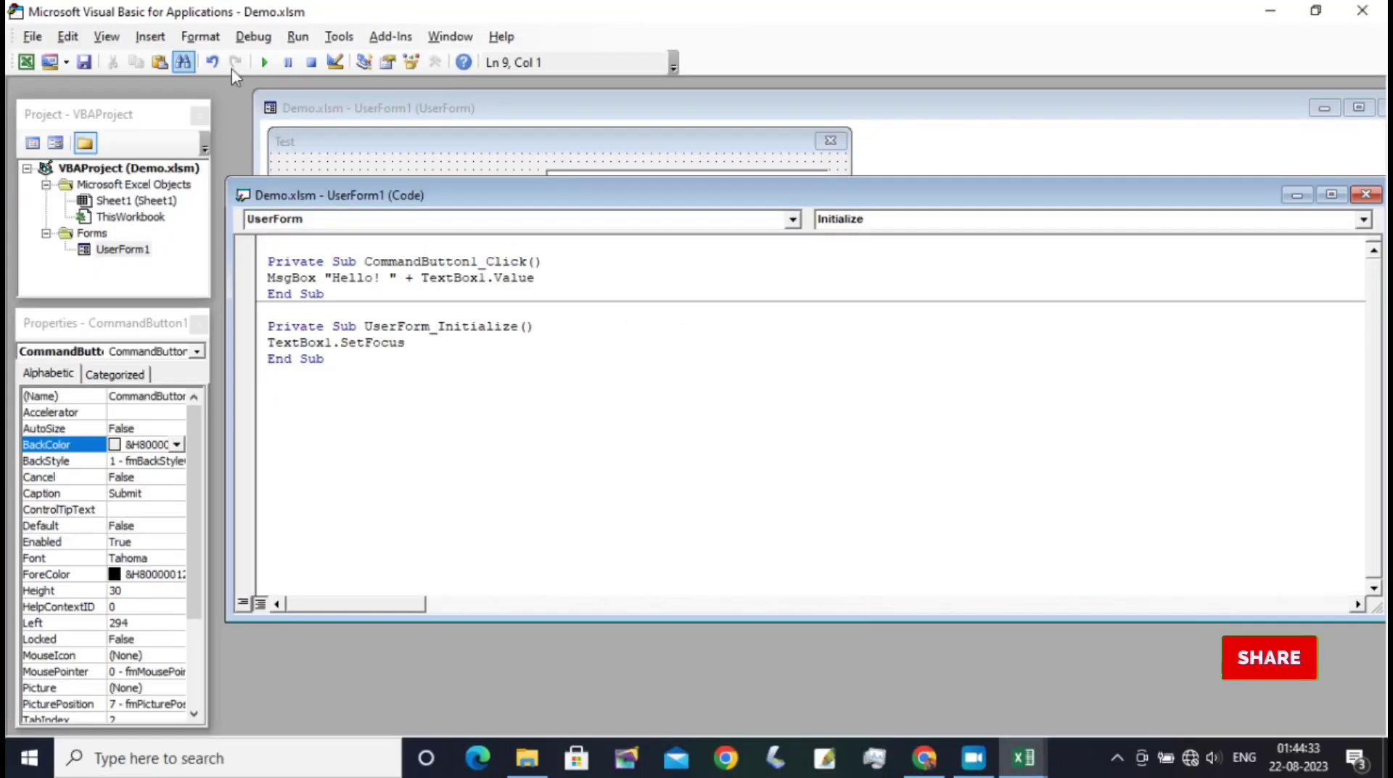
{"action": "left_click", "coordinate": [266, 64]}
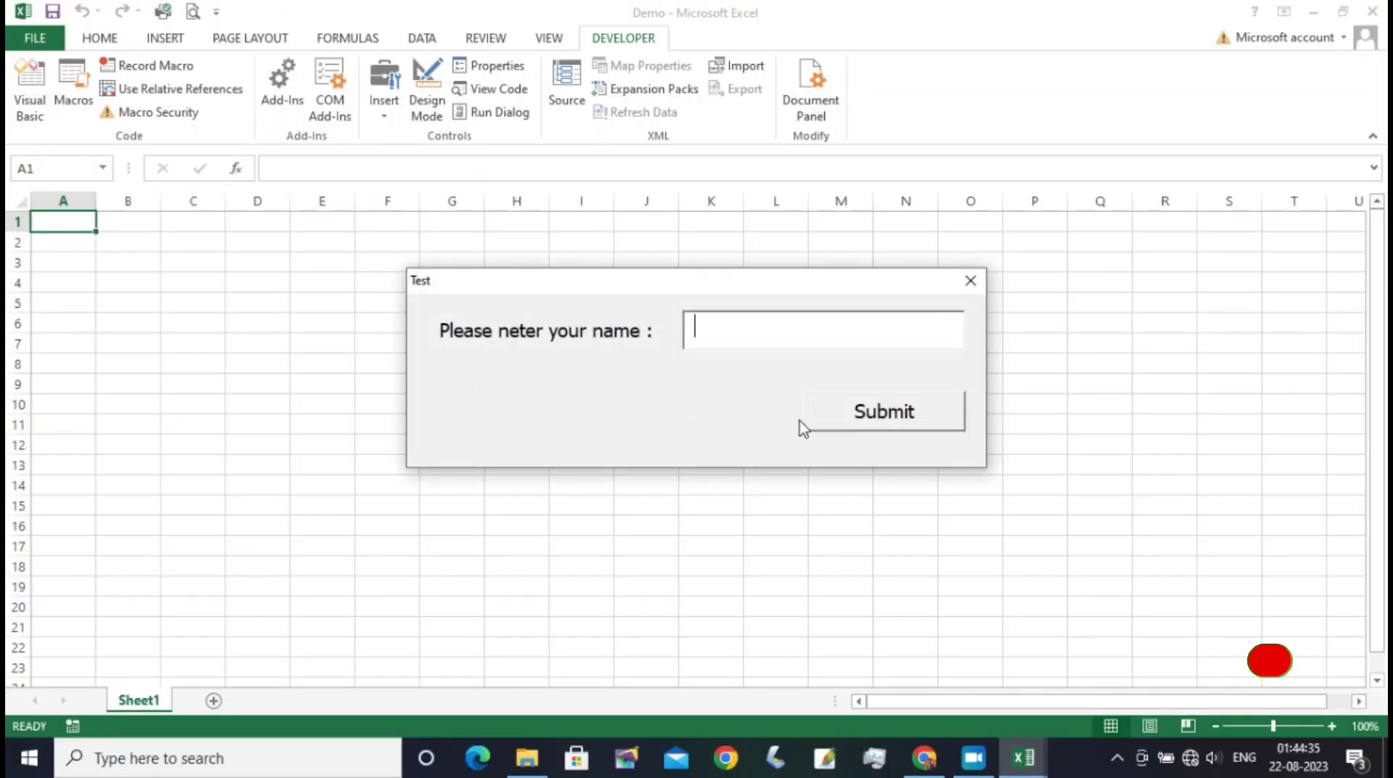
{"action": "type", "text": "Sanjay"}
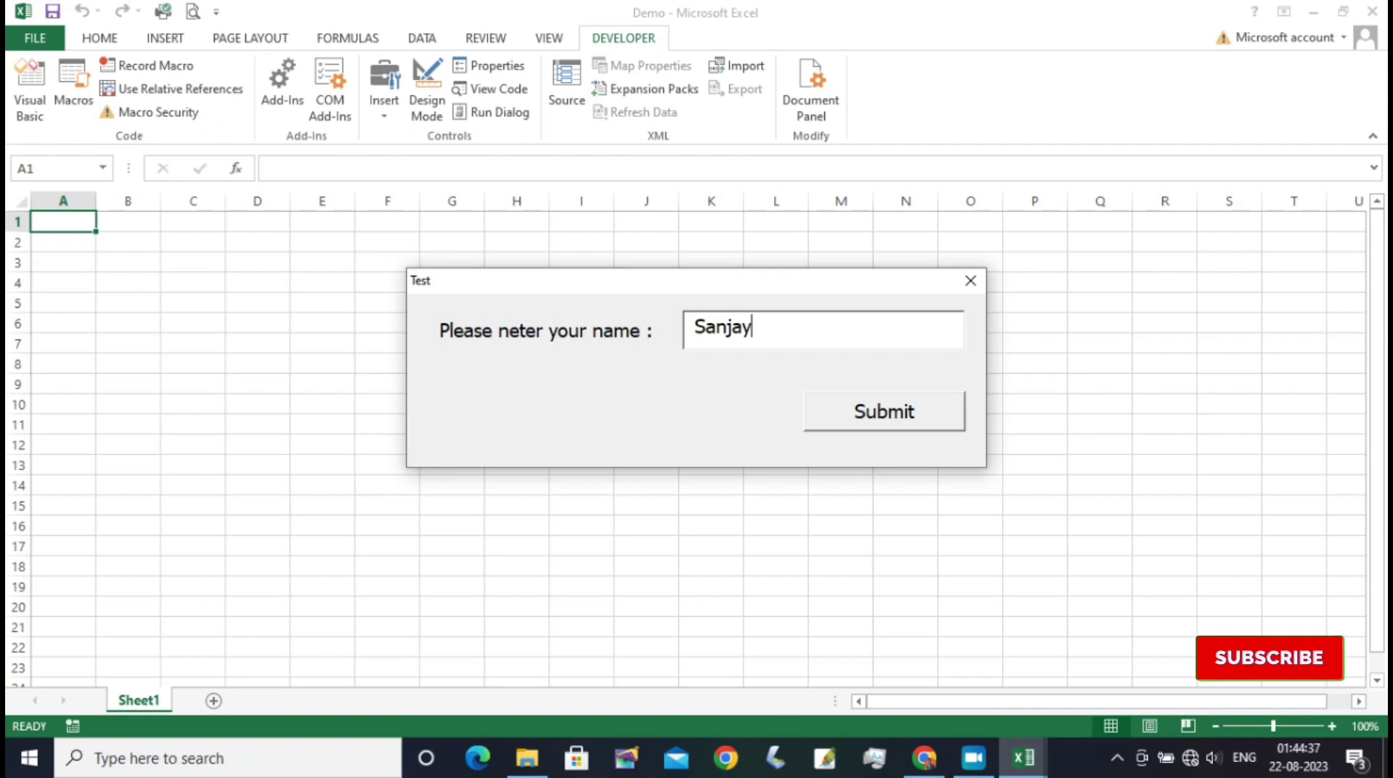
{"action": "left_click", "coordinate": [847, 419]}
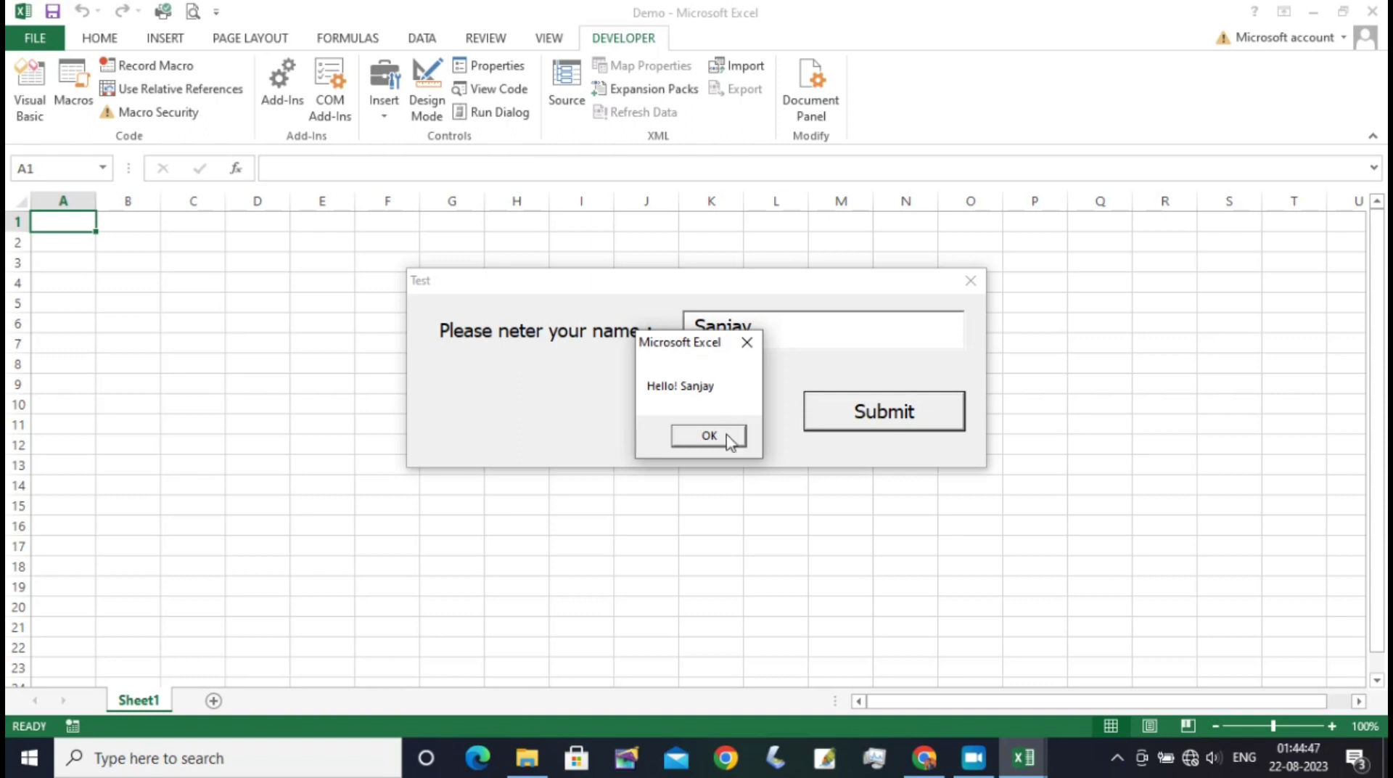
{"action": "left_click", "coordinate": [729, 438]}
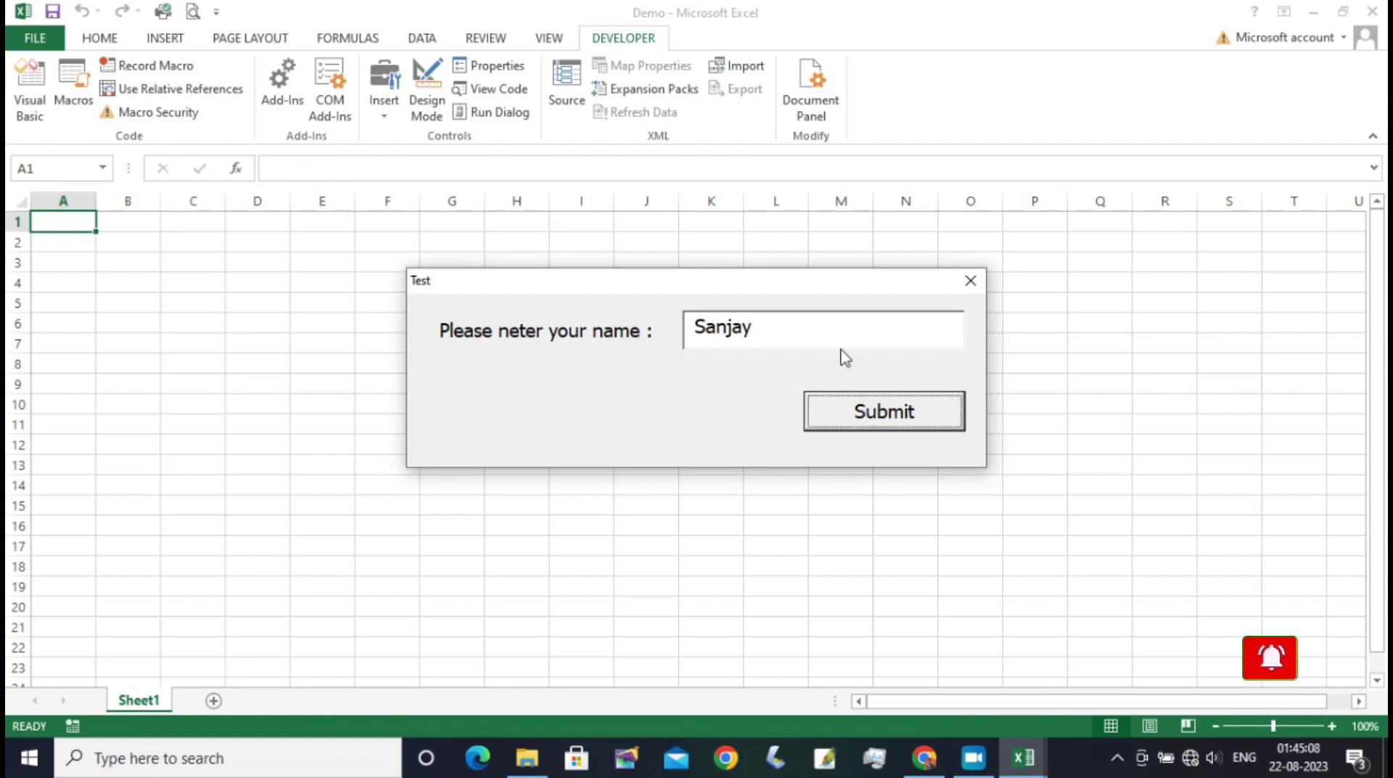
{"action": "left_click", "coordinate": [806, 337]}
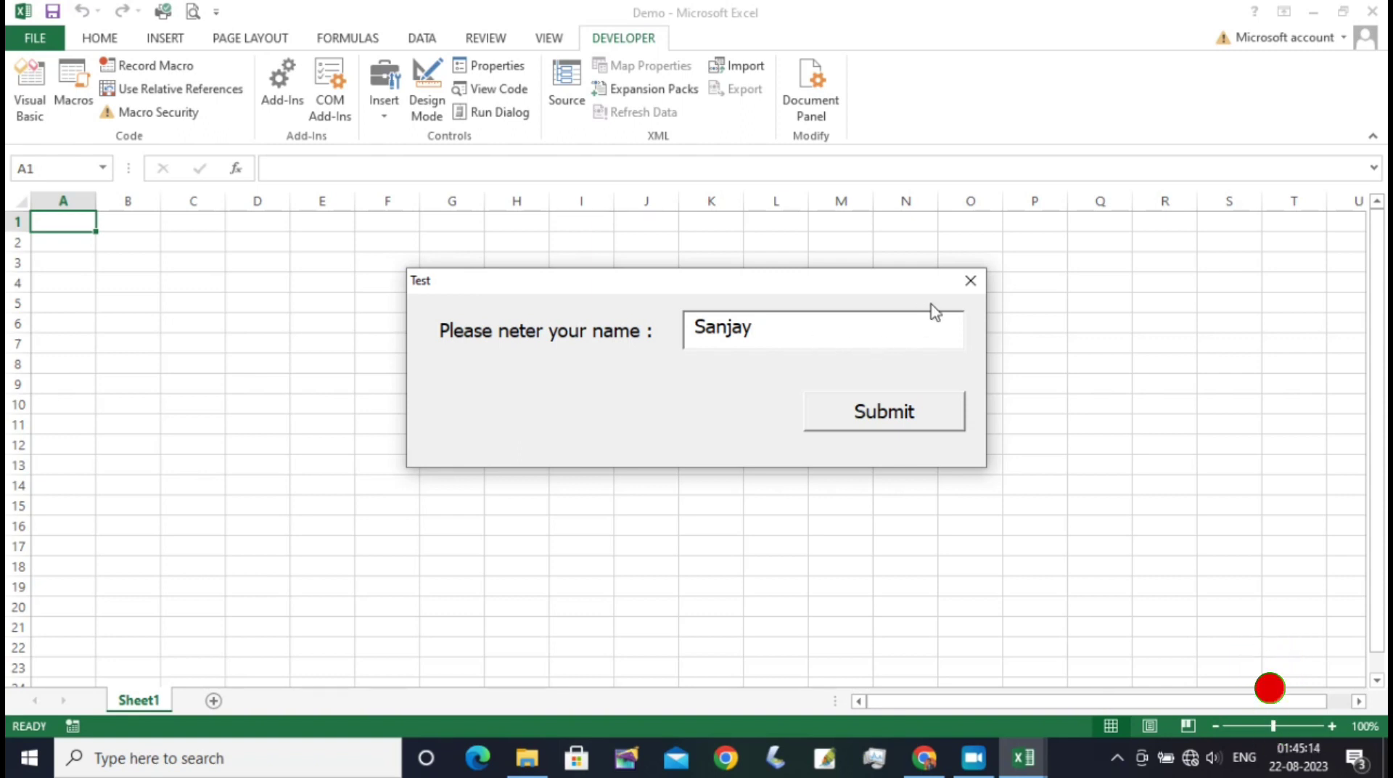
{"action": "left_click", "coordinate": [970, 280]}
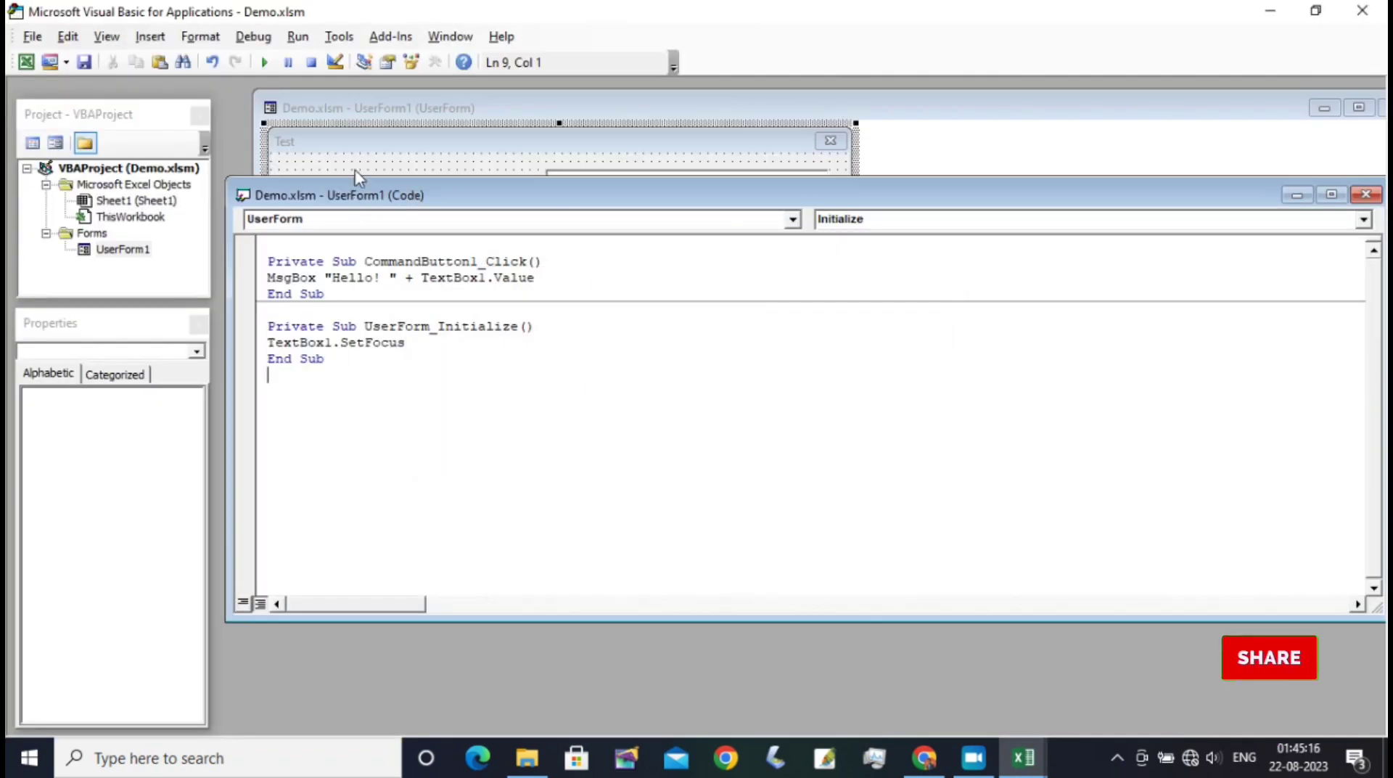
- Add TextBox1.Text = "" and TextBox1.SetFocus lines below the MsgBox in CommandButton1_Click
{"action": "left_click", "coordinate": [356, 172]}
{"action": "double_click", "coordinate": [707, 270]}
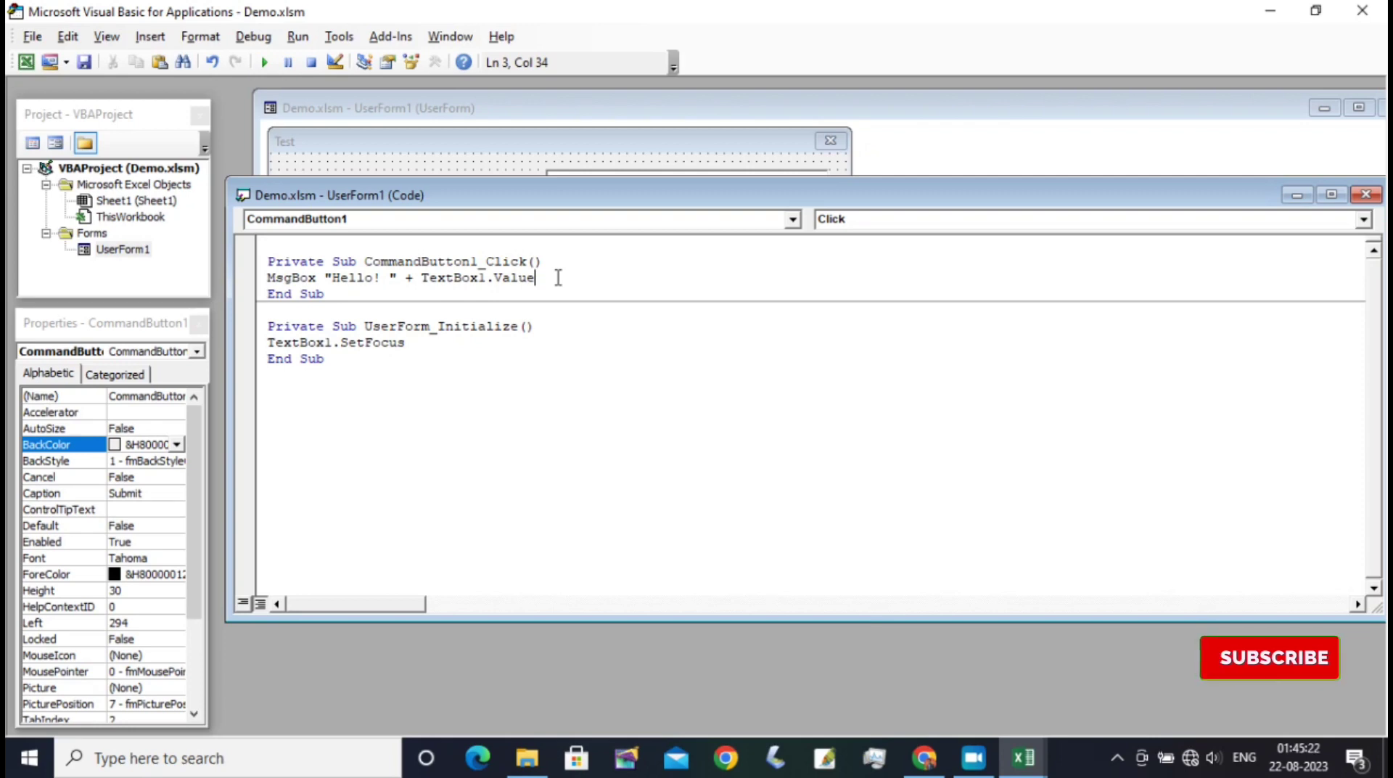
{"action": "key", "text": "Return"}
{"action": "type", "text": "T"}
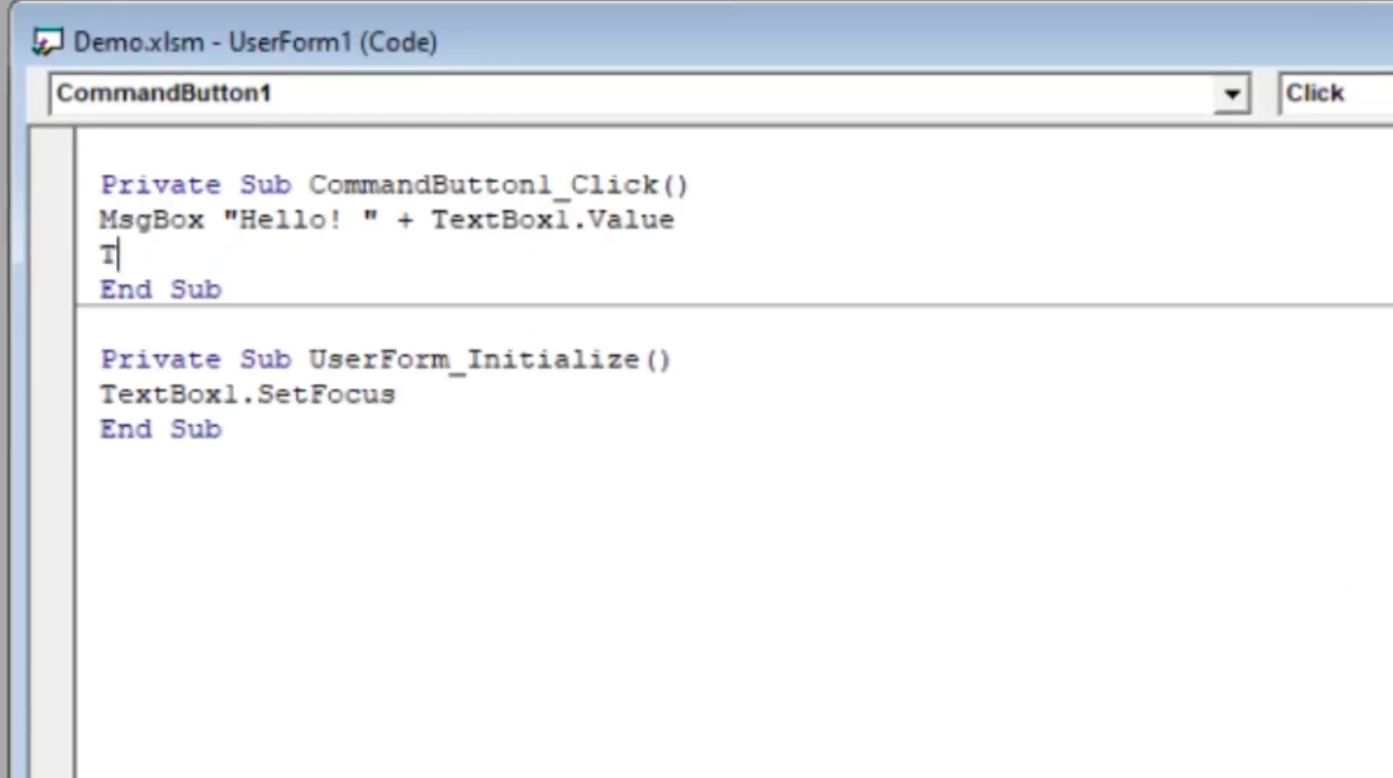
{"action": "type", "text": "extbox"}
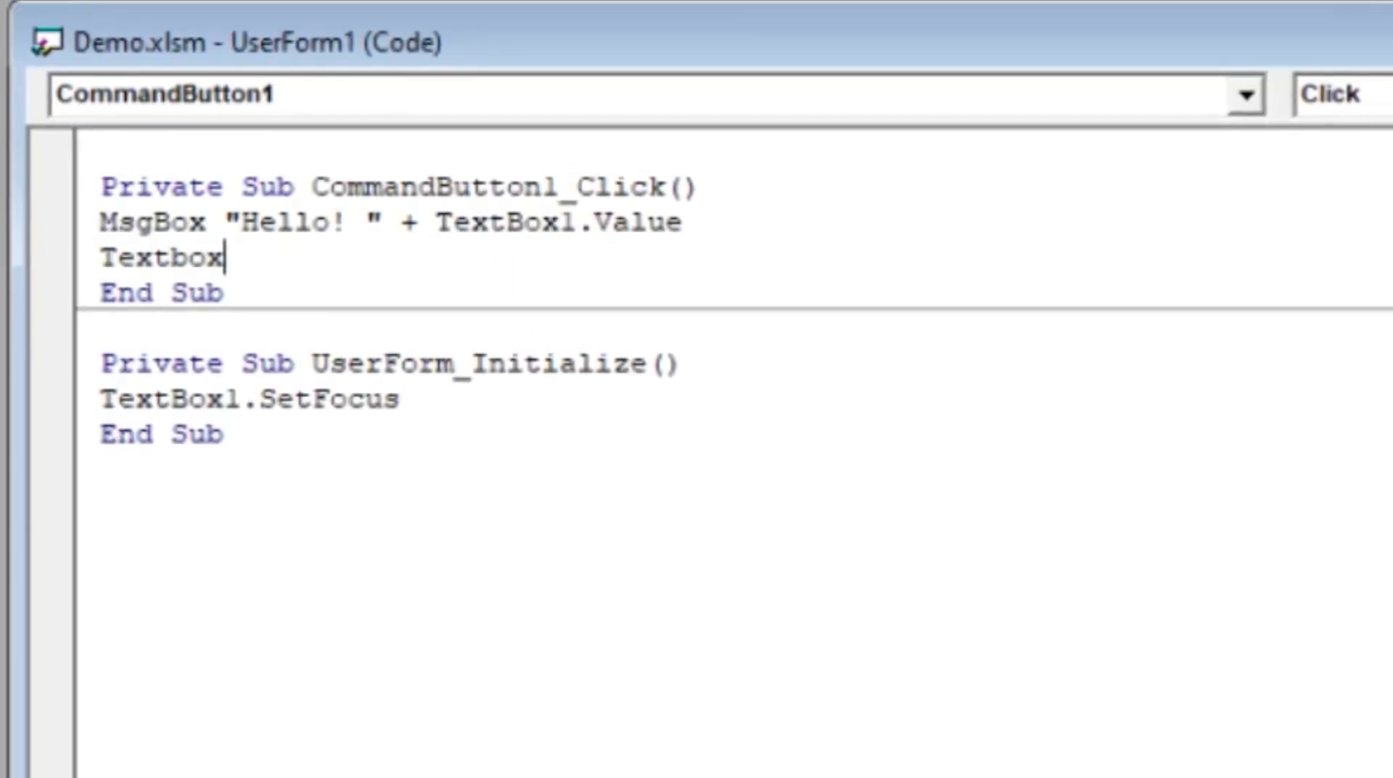
{"action": "type", "text": "1."}
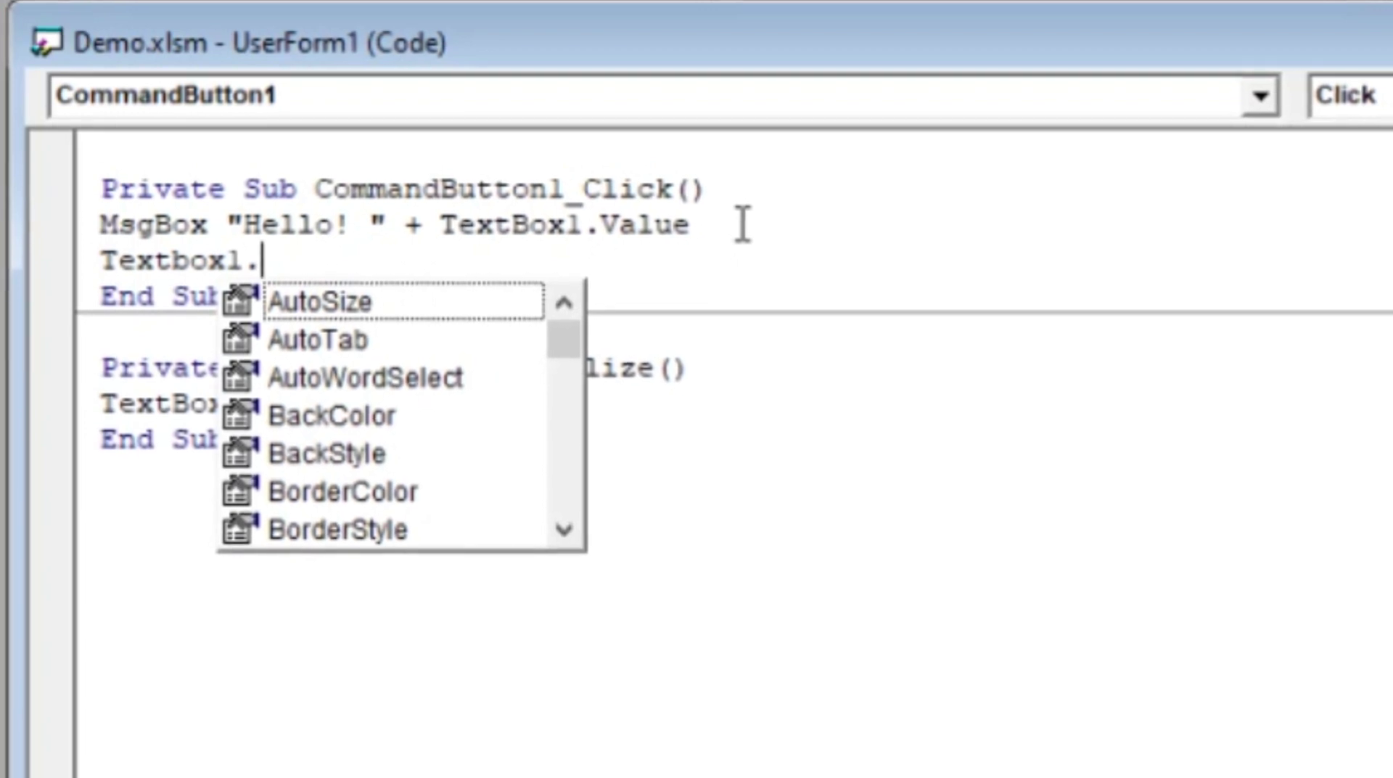
{"action": "type", "text": "text="}
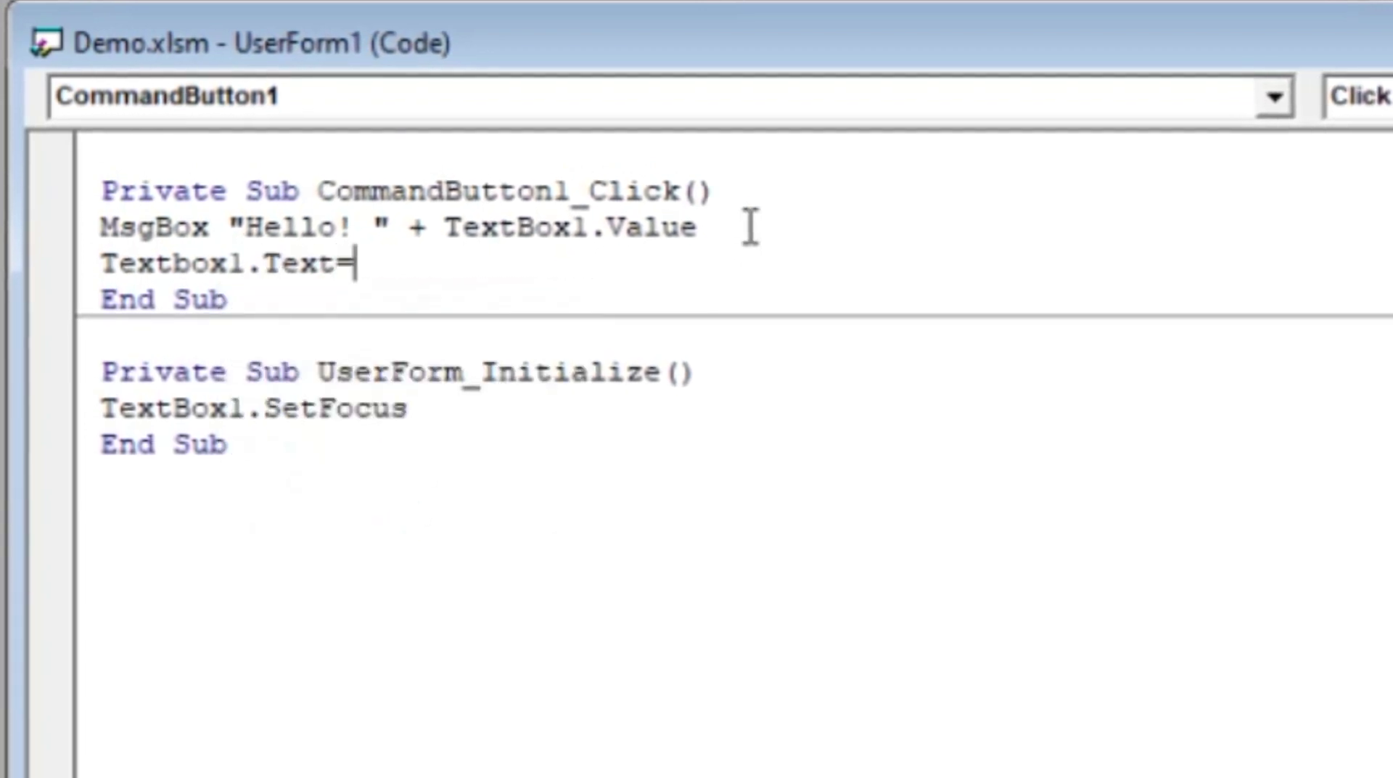
{"action": "type", "text": "\"\""}
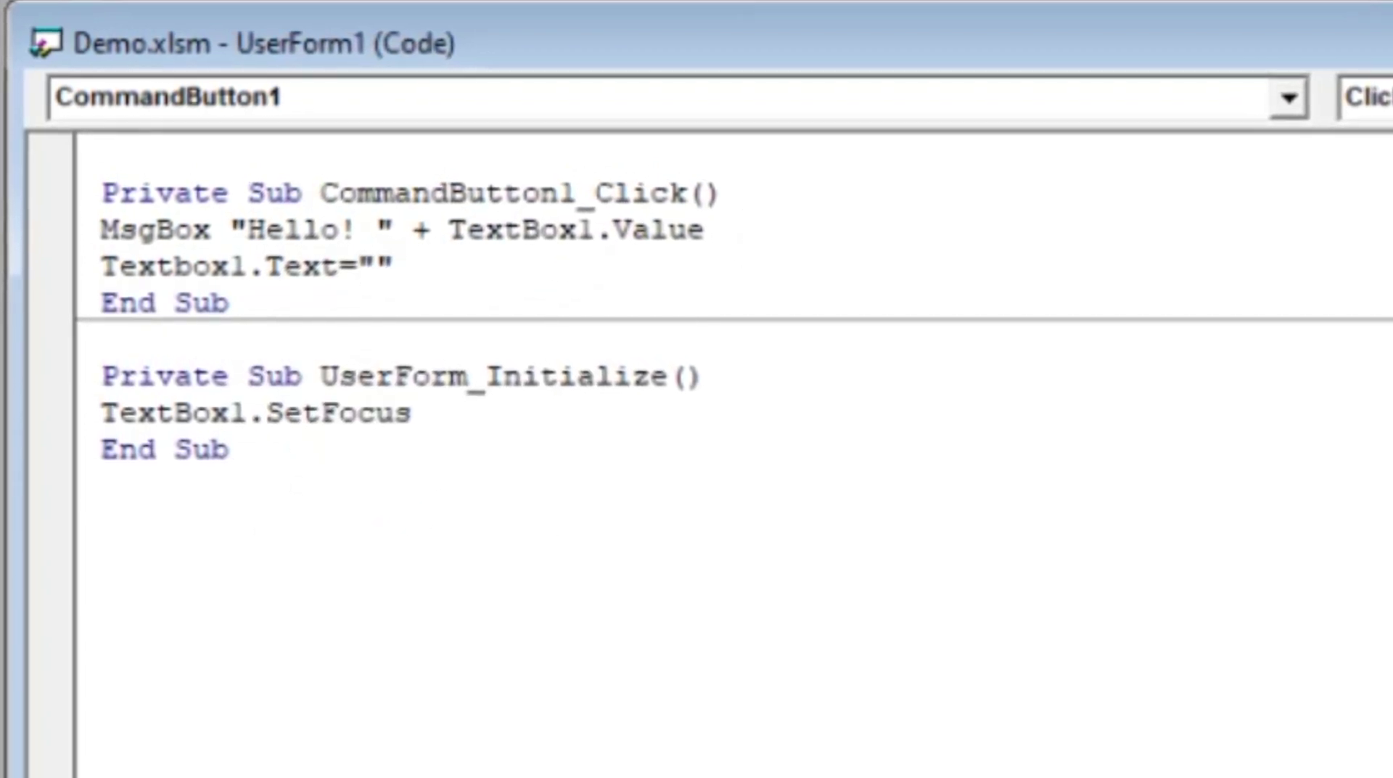
{"action": "key", "text": "Return"}
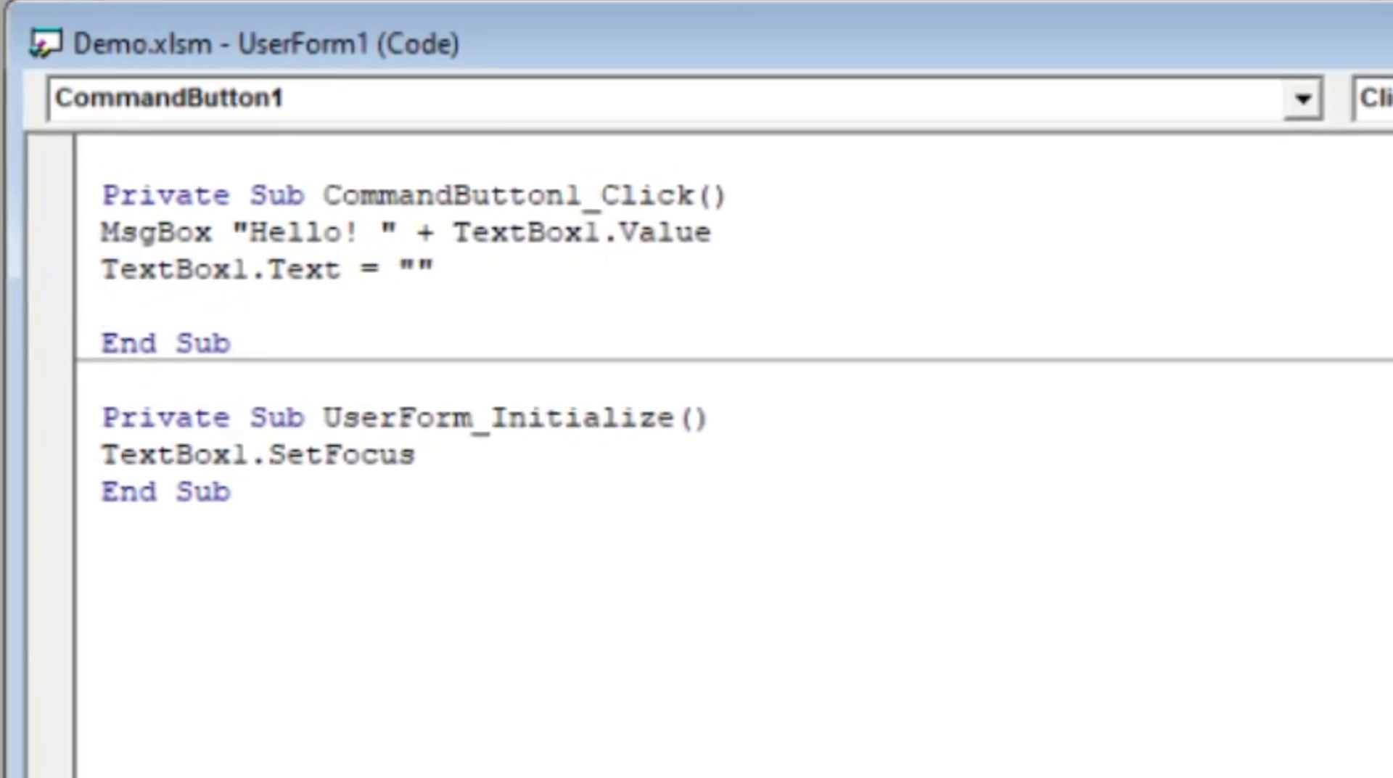
{"action": "type", "text": "tex"}
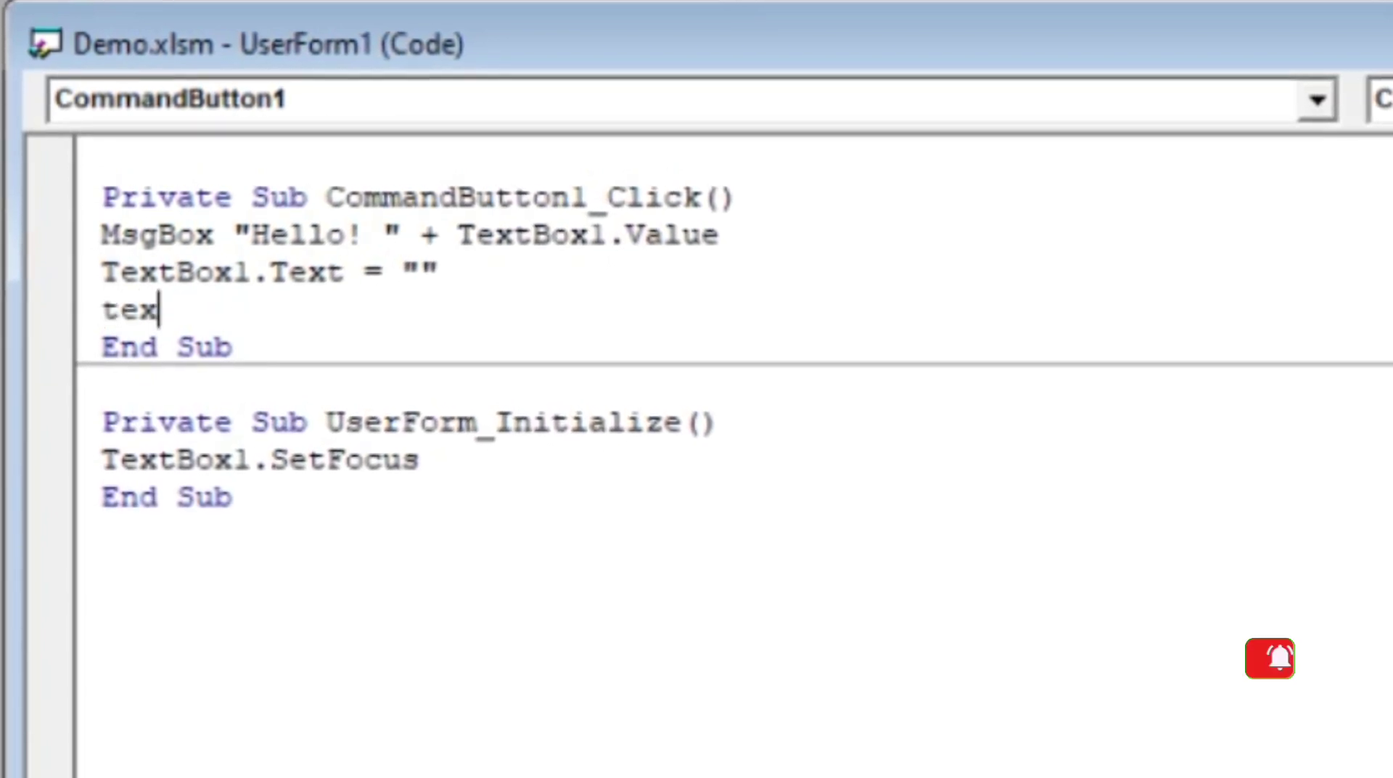
{"action": "type", "text": "tbox1"}
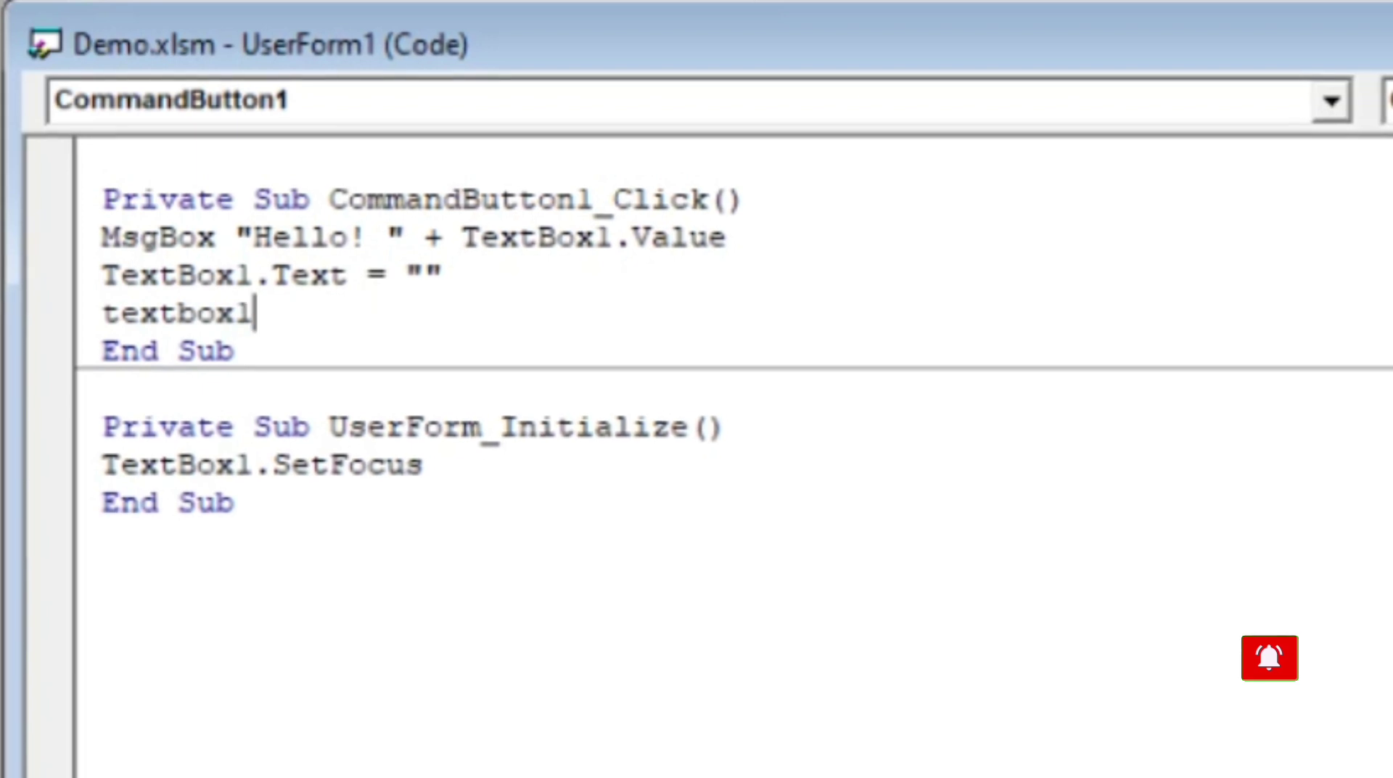
{"action": "type", "text": ".se"}
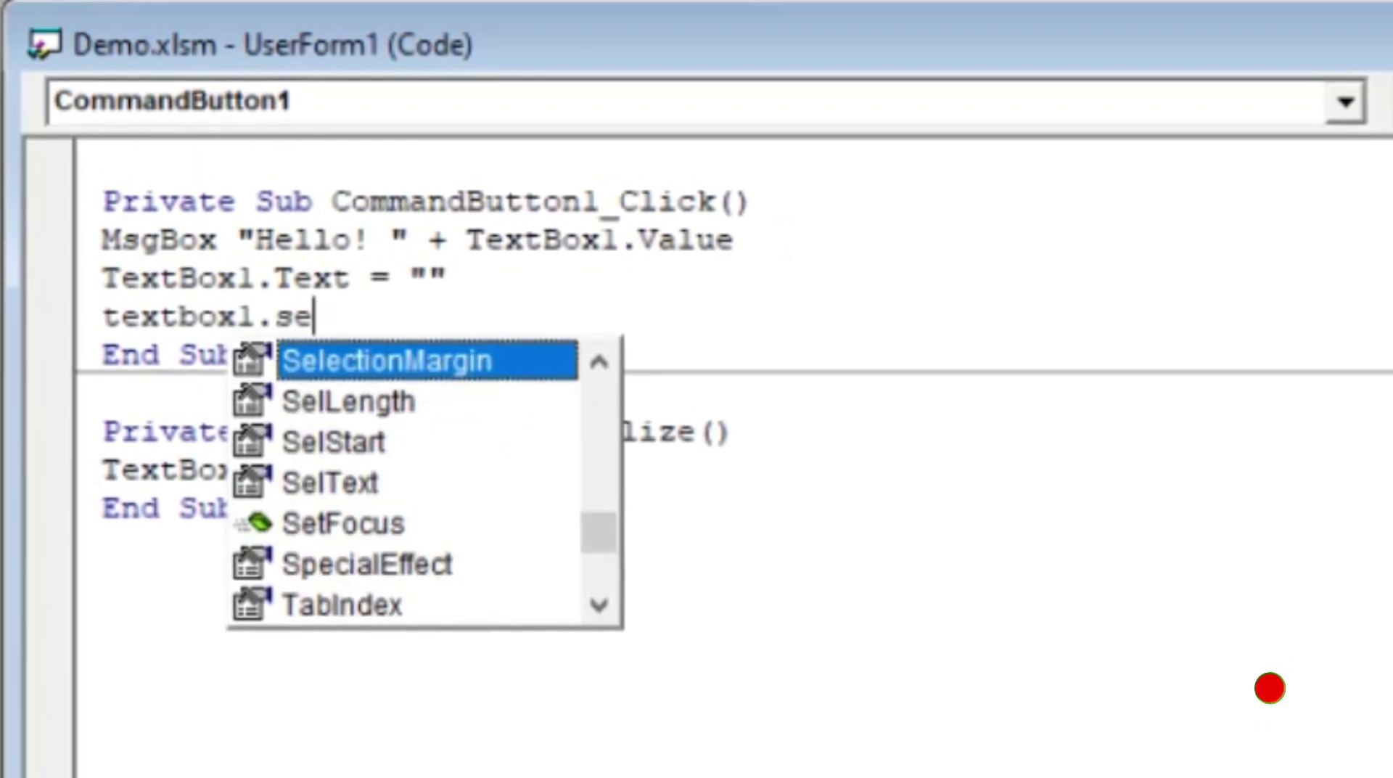
{"action": "type", "text": "tfocus"}
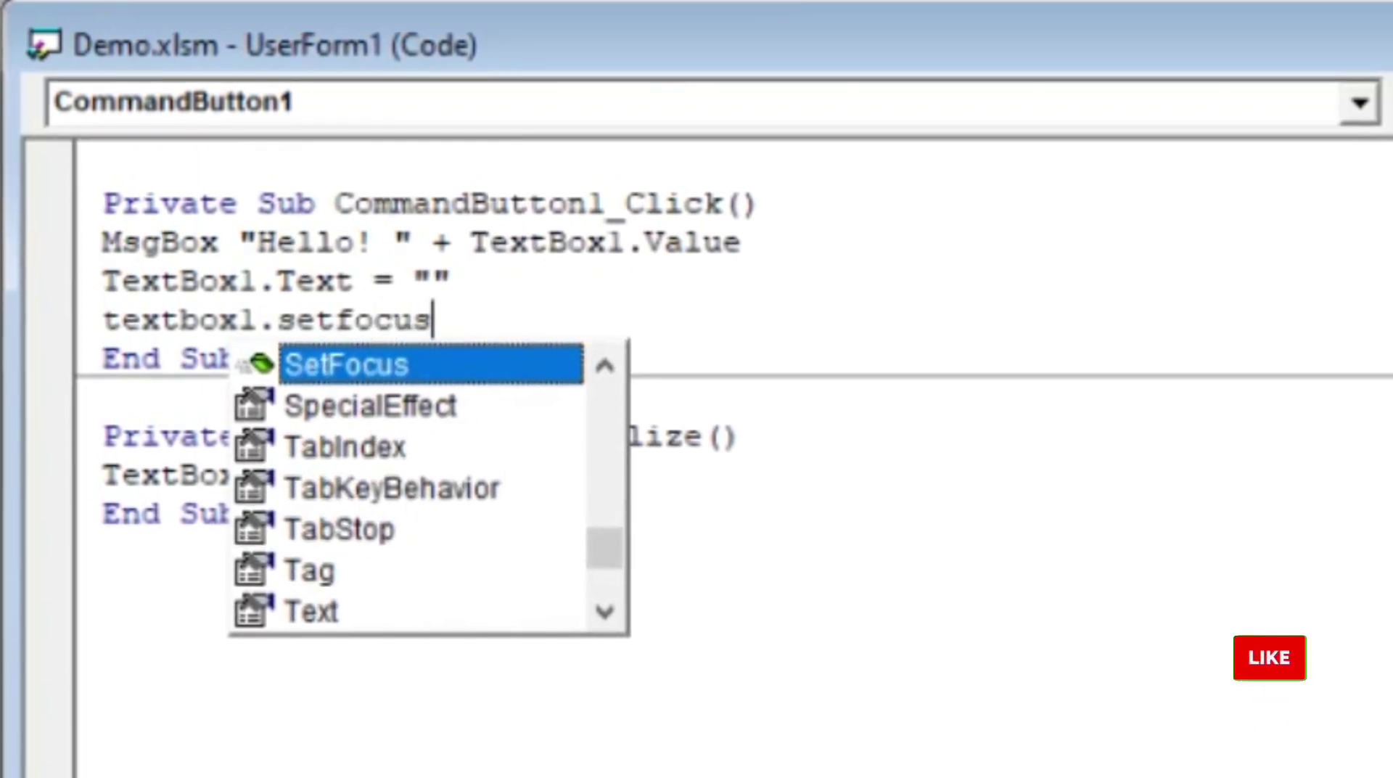
{"action": "key", "text": "Tab"}
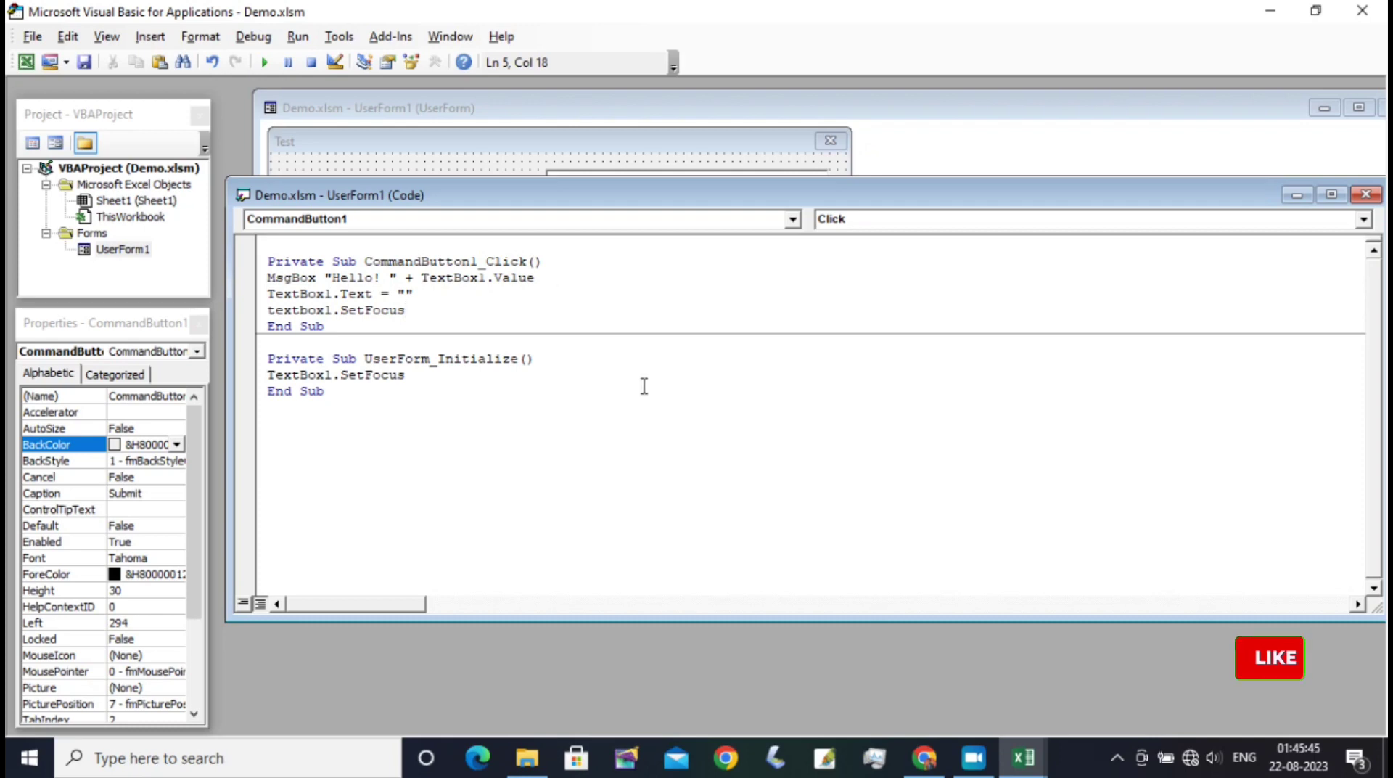
{"action": "left_click", "coordinate": [662, 407]}
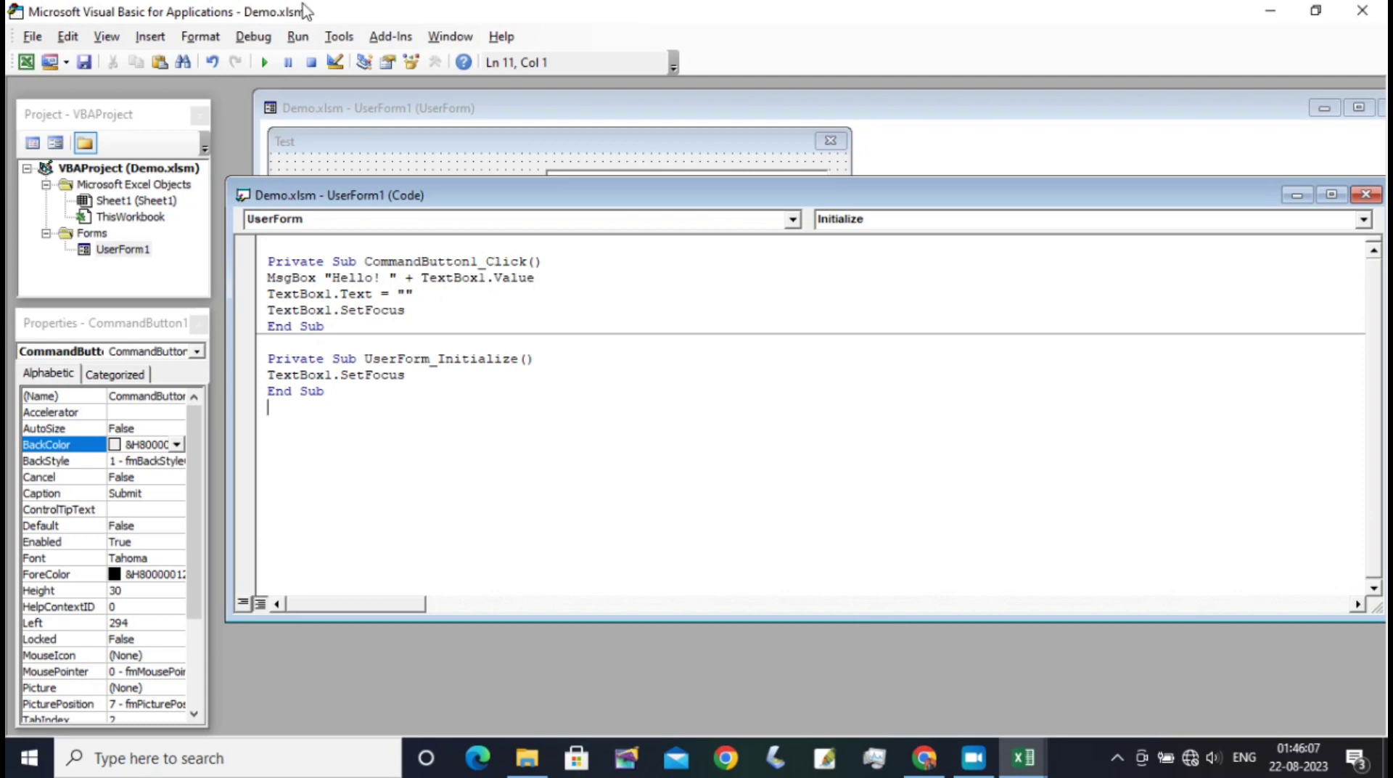
- Run the Test form, enter a name and submit it to see the greeting
{"action": "left_click", "coordinate": [266, 65]}
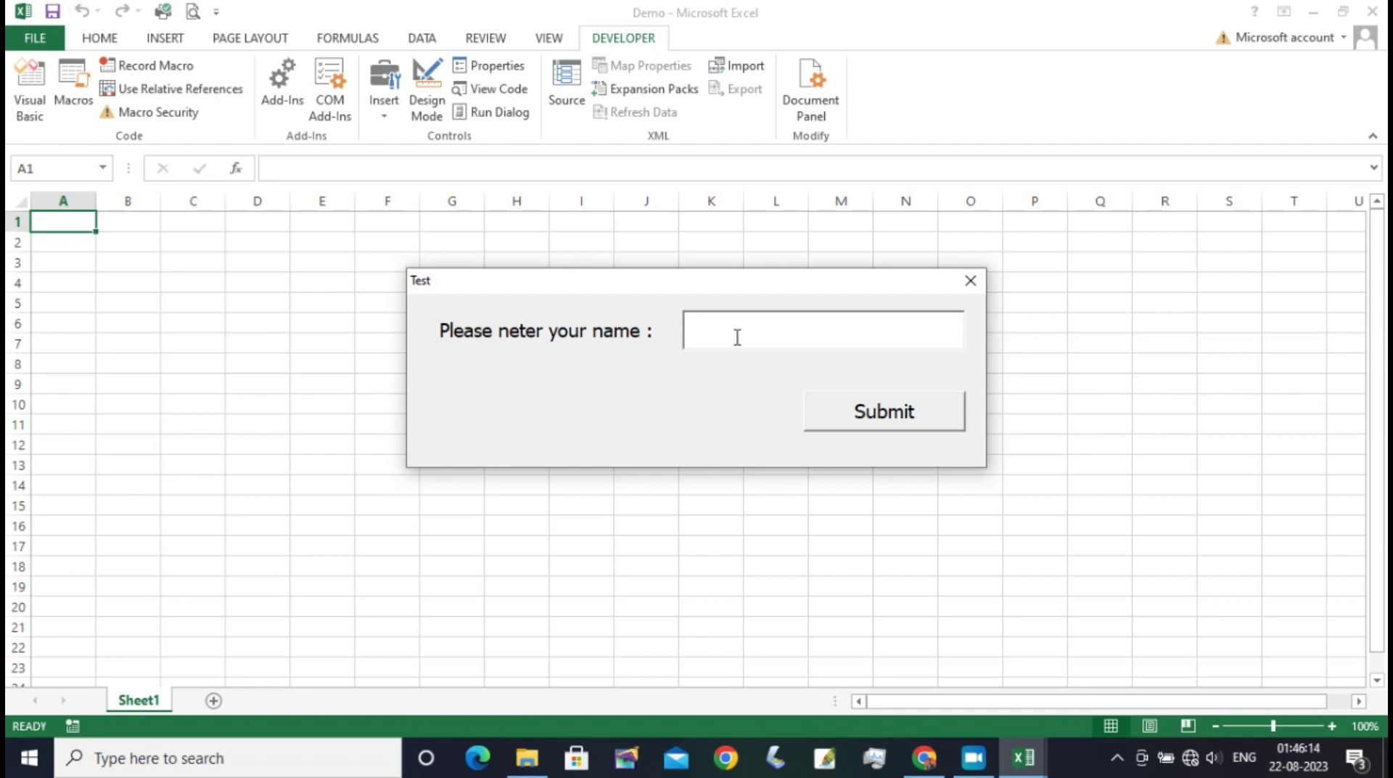
{"action": "type", "text": "Sanjay"}
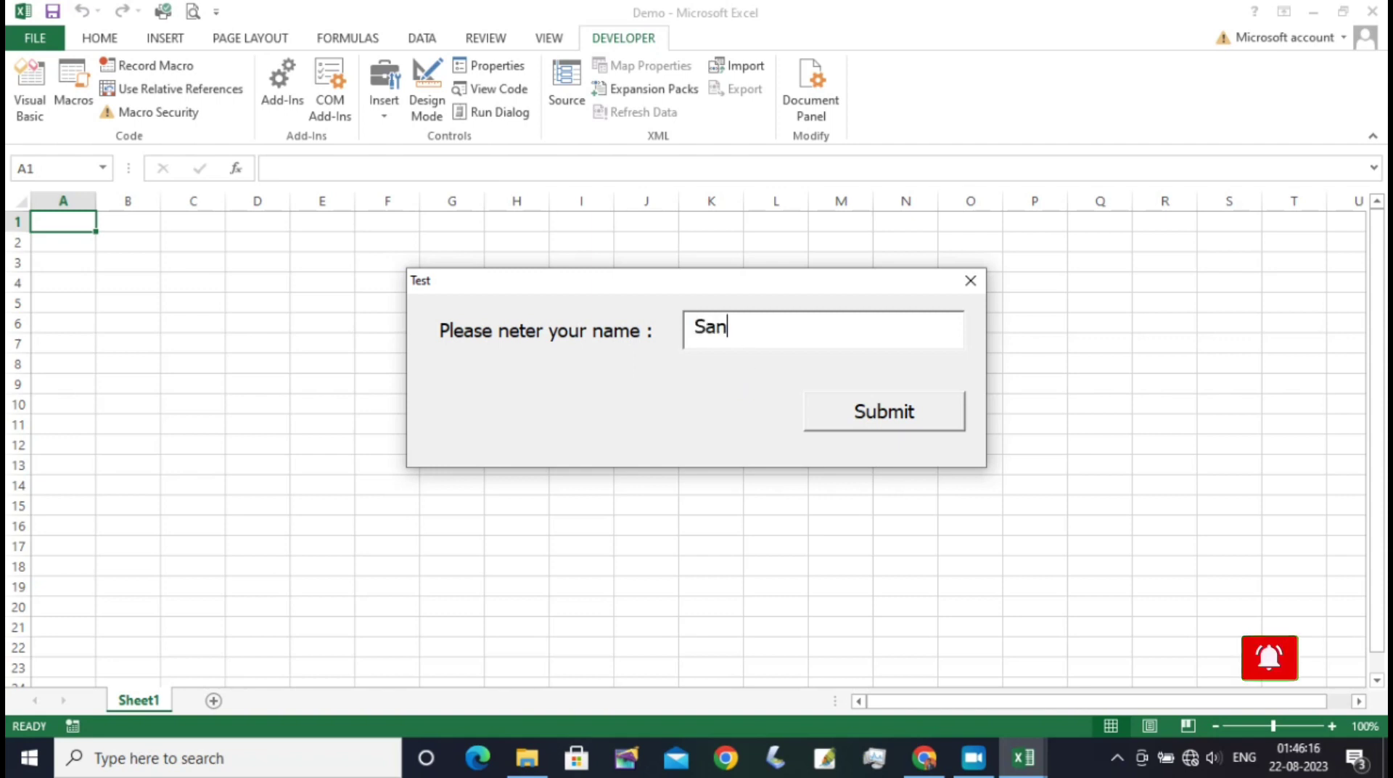
{"action": "left_click", "coordinate": [846, 420]}
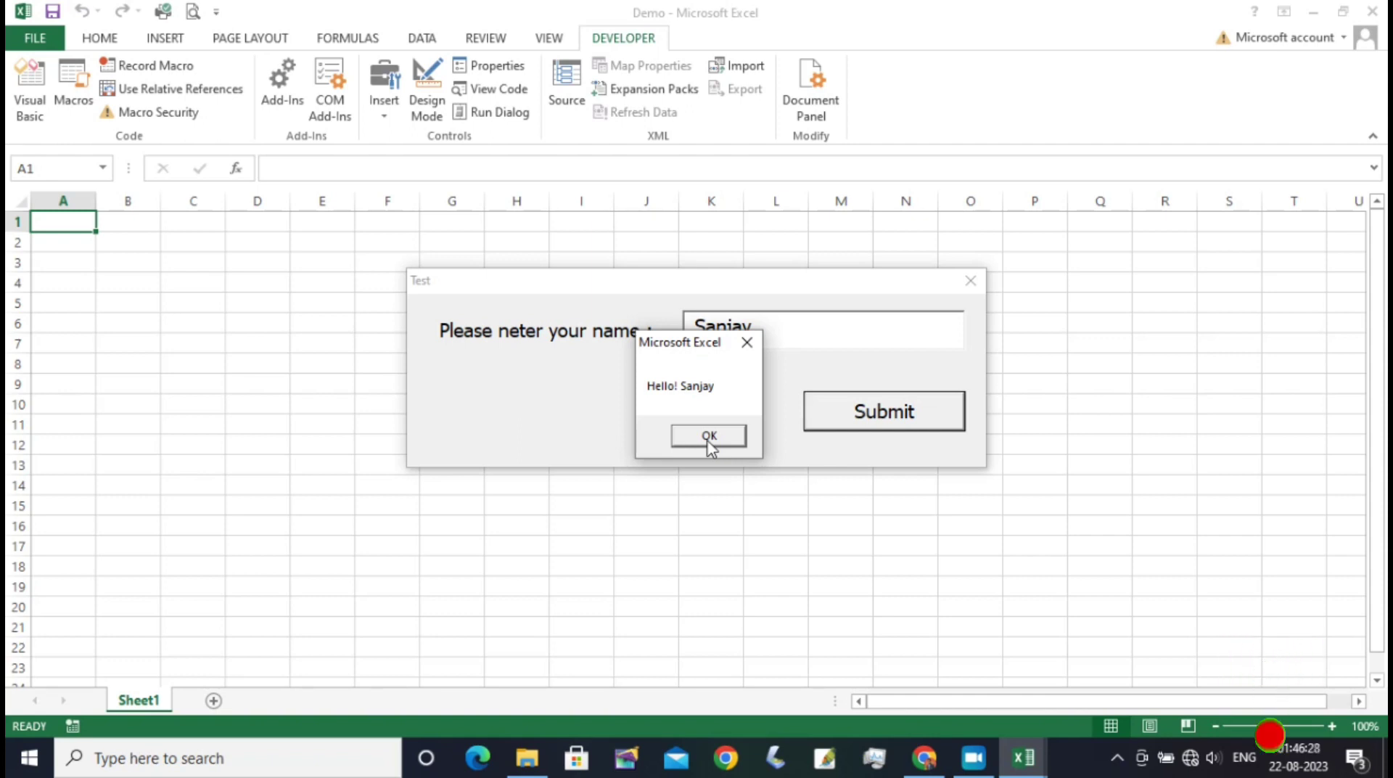
{"action": "left_click", "coordinate": [707, 439]}
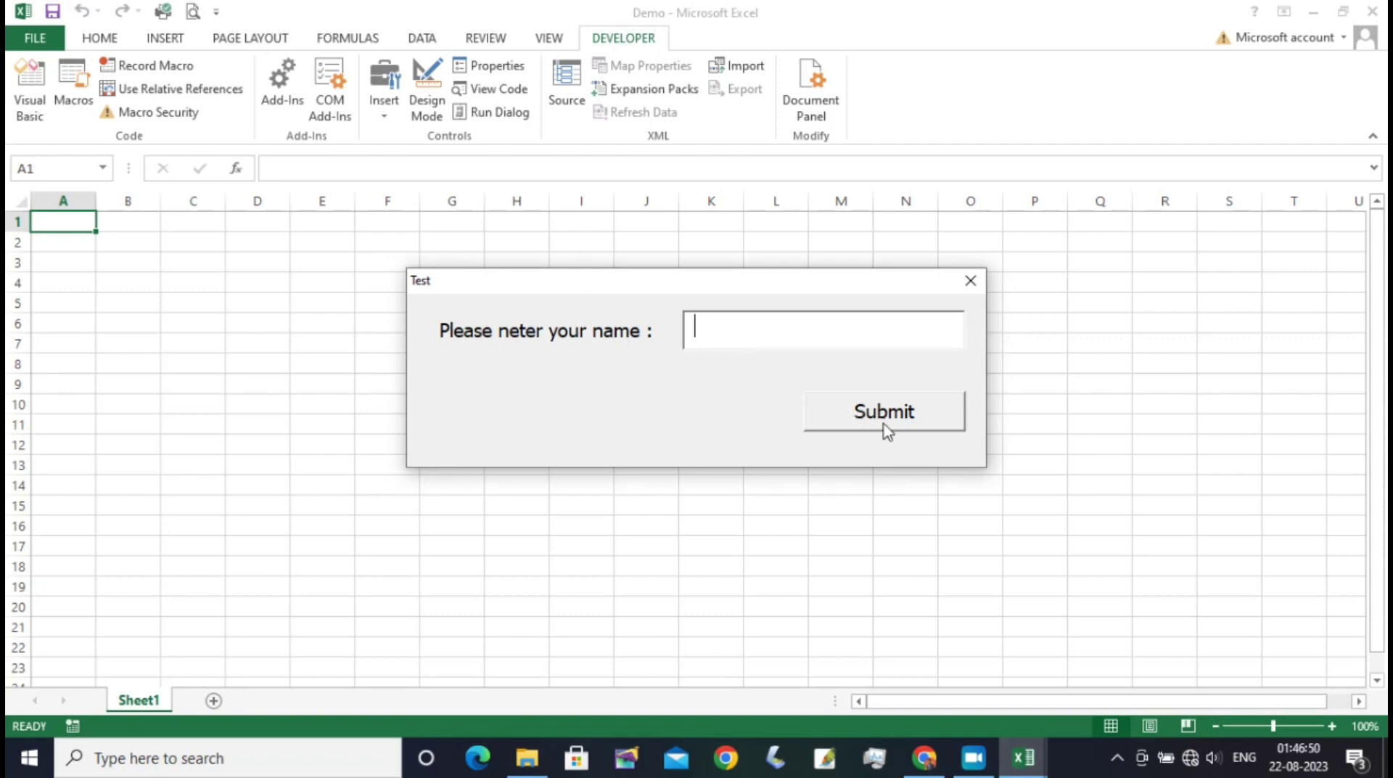
- Submit with the name box empty, dismiss the bare 'Hello!' message, and close the form
{"action": "left_click", "coordinate": [861, 423]}
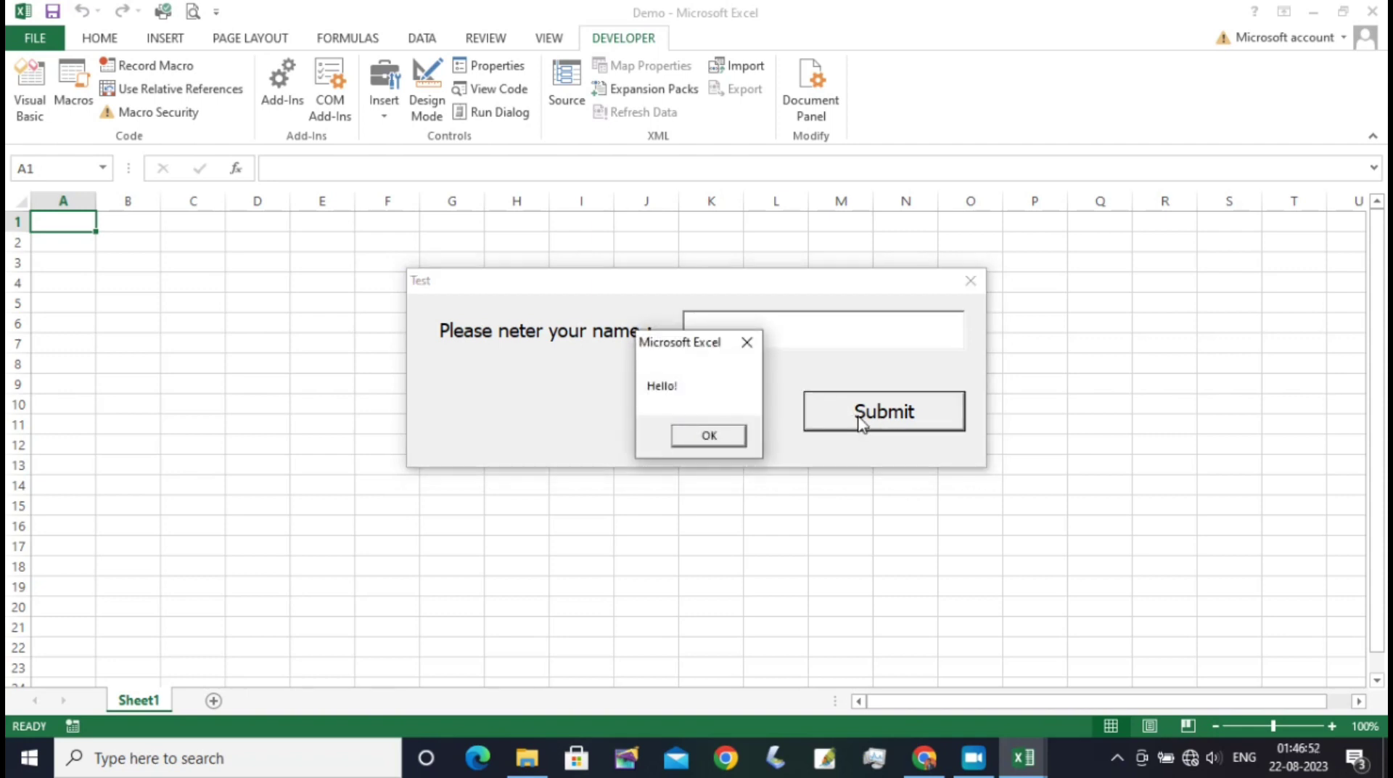
{"action": "left_click", "coordinate": [720, 435]}
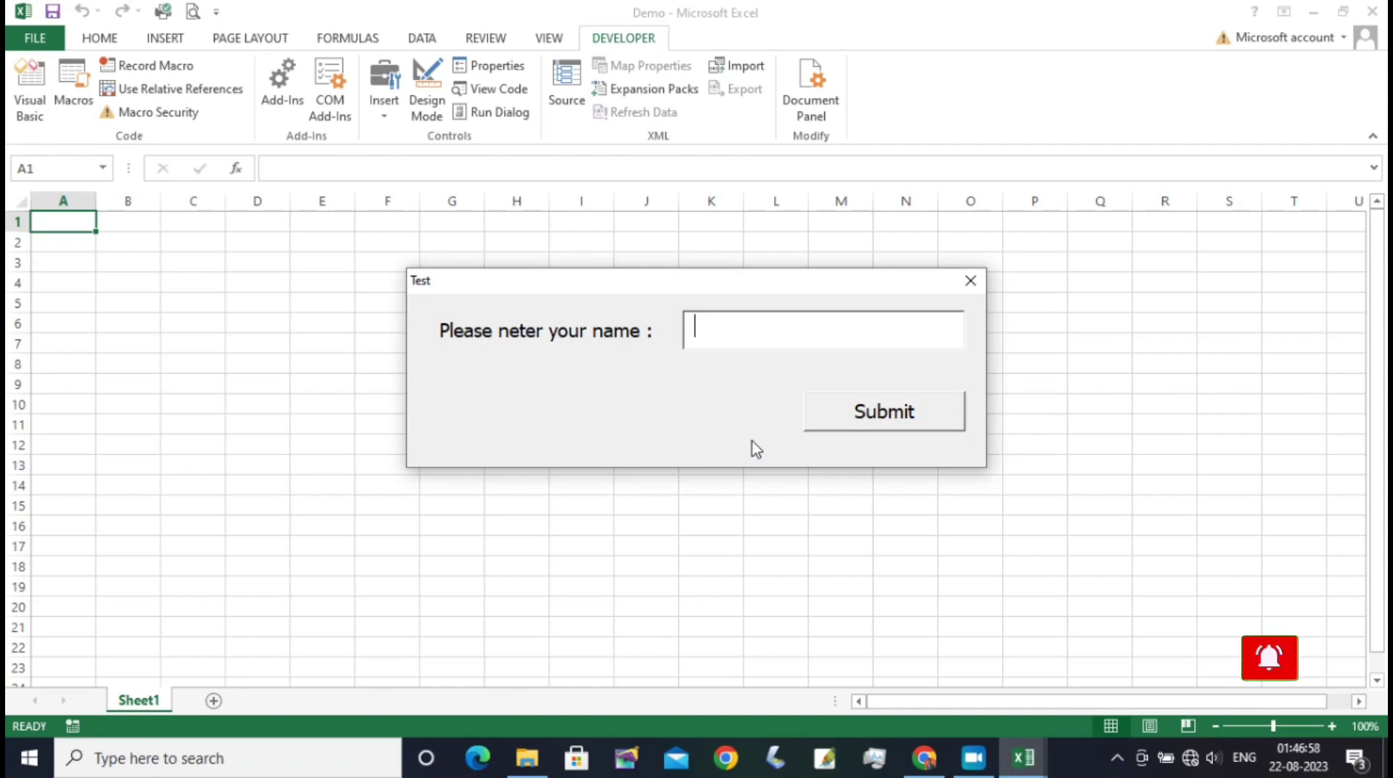
{"action": "left_click", "coordinate": [969, 281]}
- Insert an If check for an empty TextBox1 at the top of CommandButton1_Click
{"action": "left_click", "coordinate": [379, 146]}
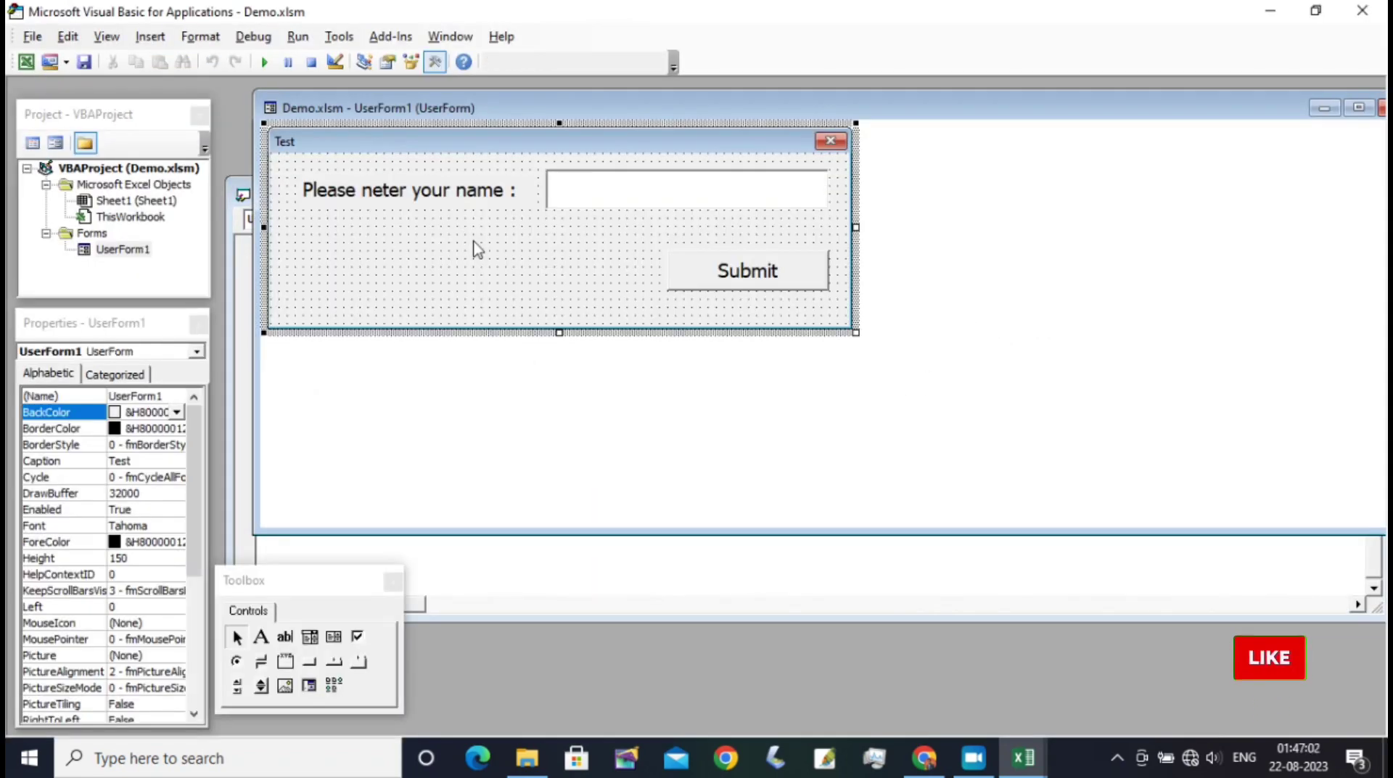
{"action": "double_click", "coordinate": [691, 270]}
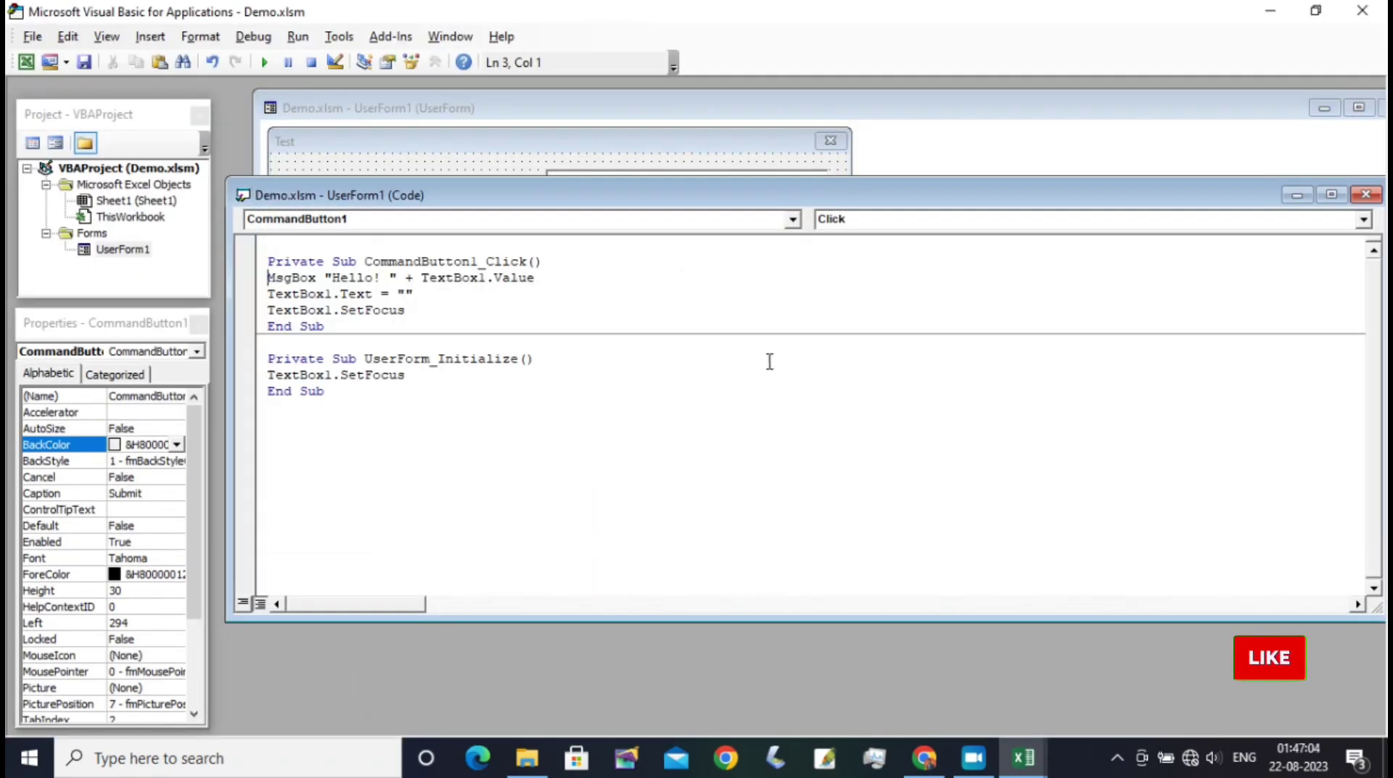
{"action": "left_click", "coordinate": [548, 262]}
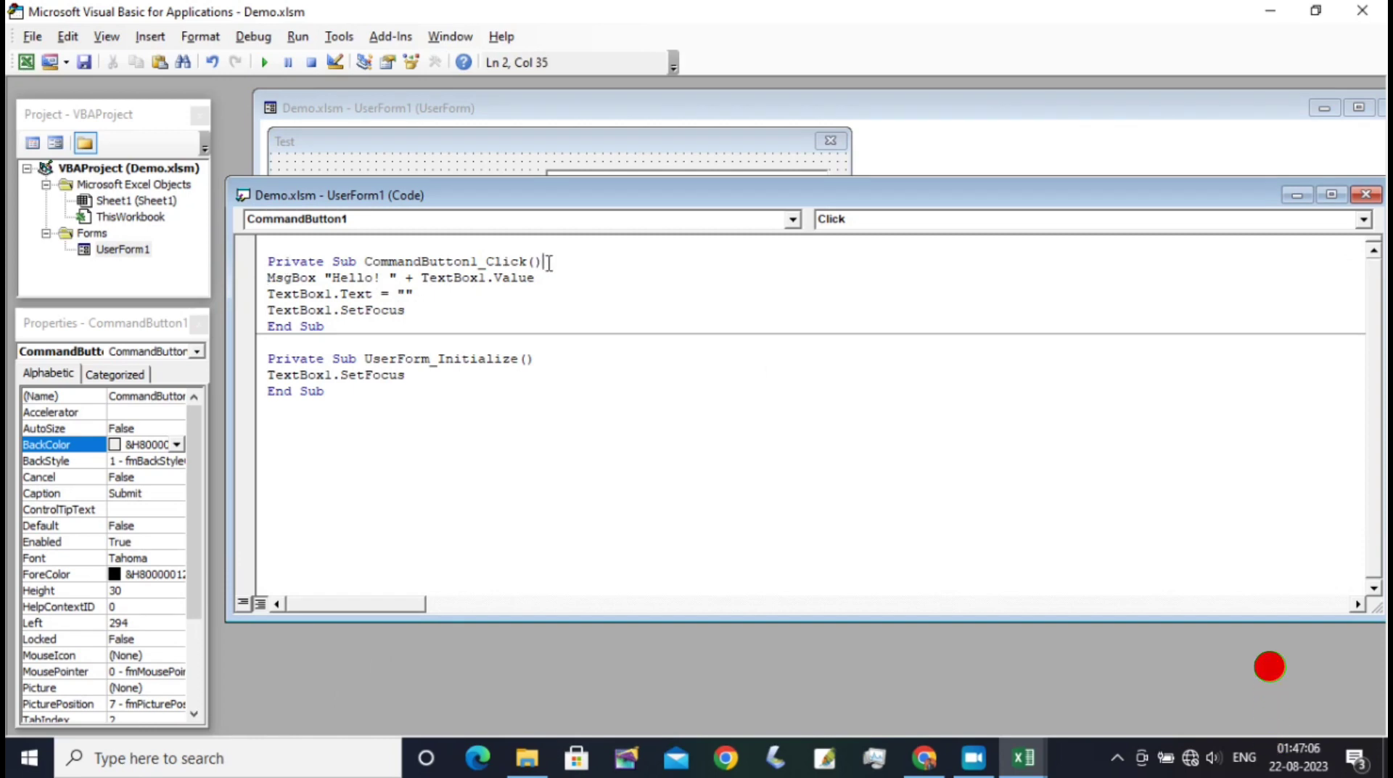
{"action": "key", "text": "Return"}
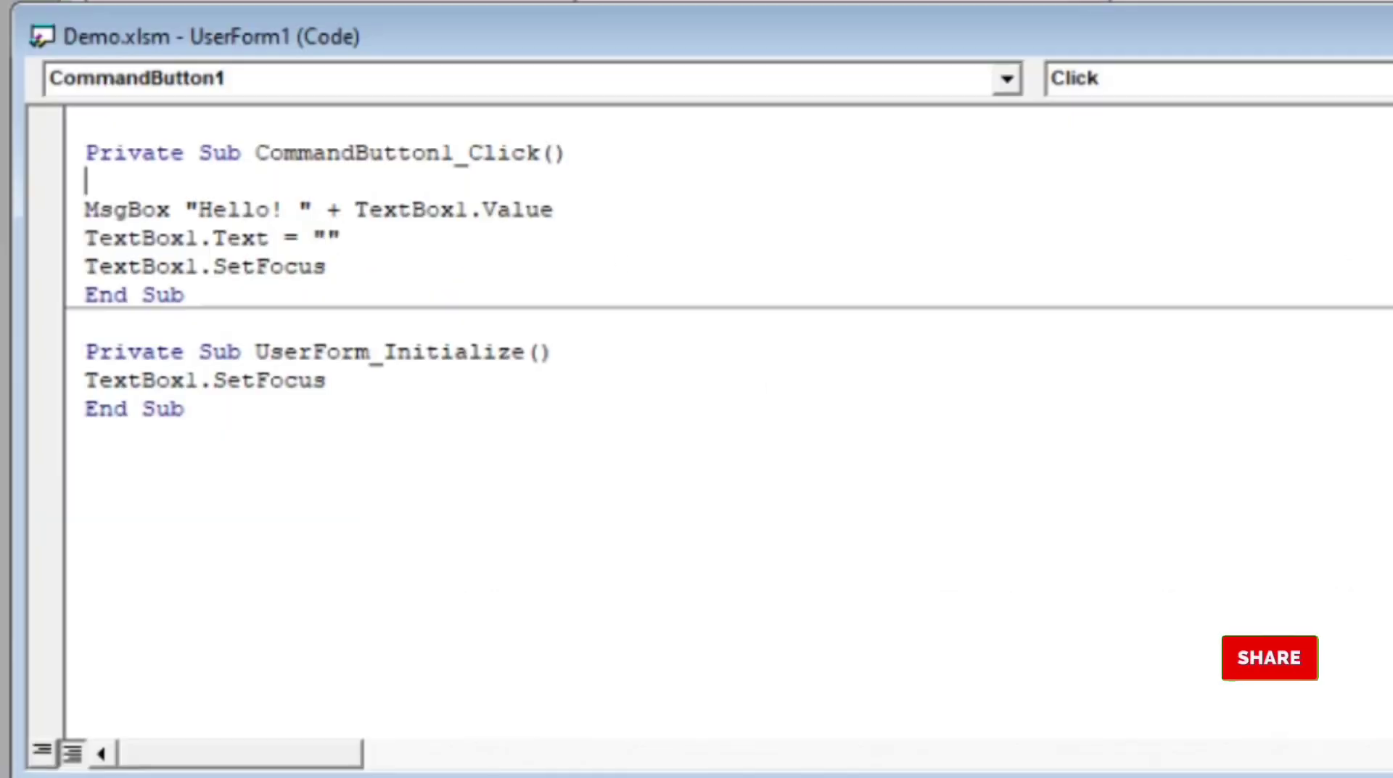
{"action": "type", "text": "if t"}
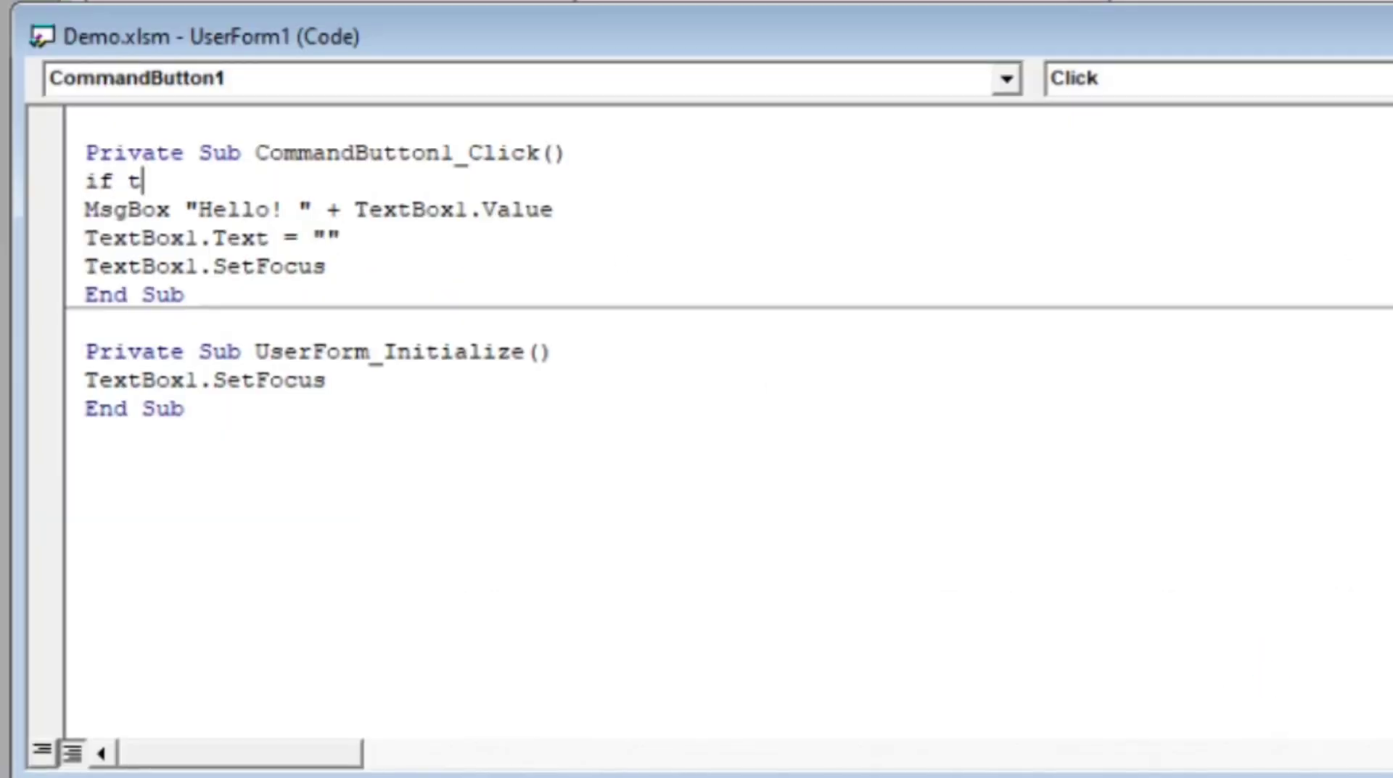
{"action": "type", "text": "extbo"}
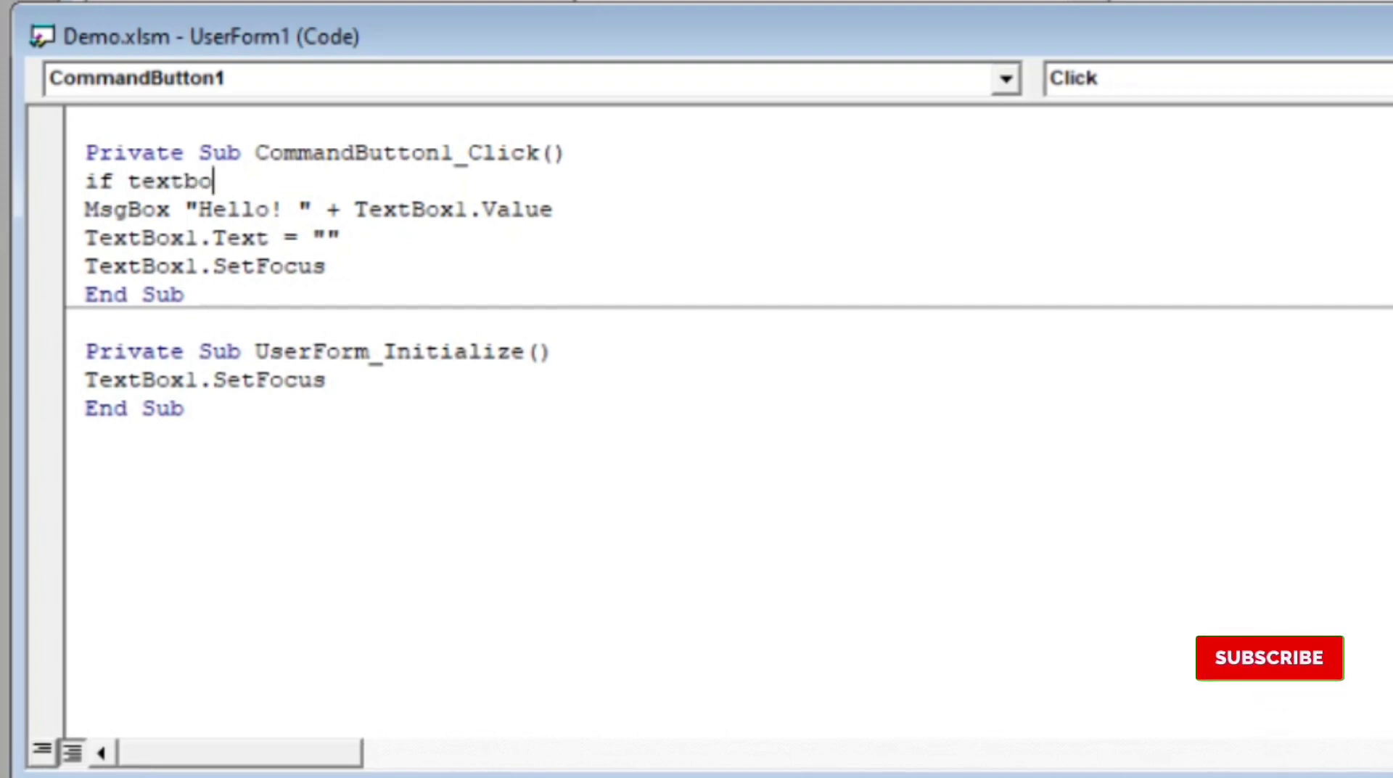
{"action": "type", "text": "x1."}
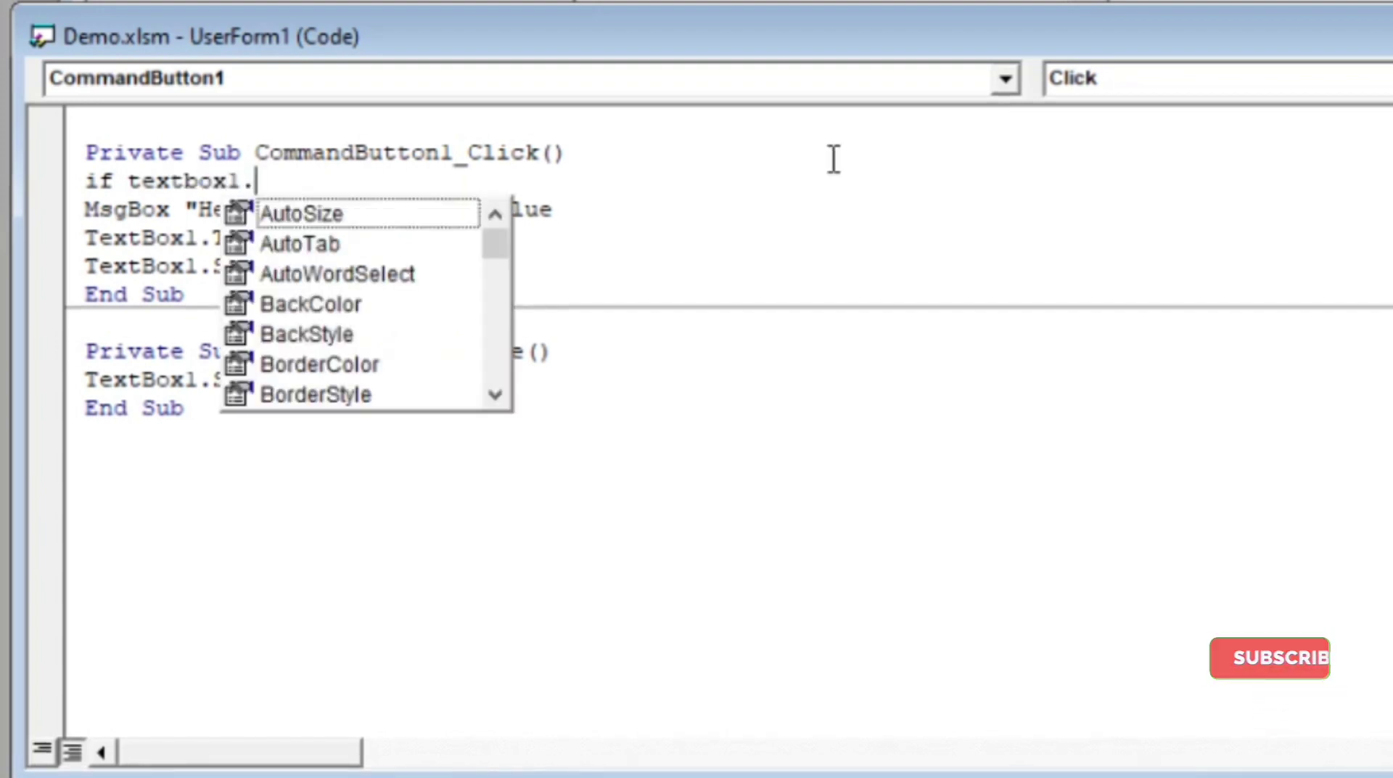
{"action": "type", "text": "text"}
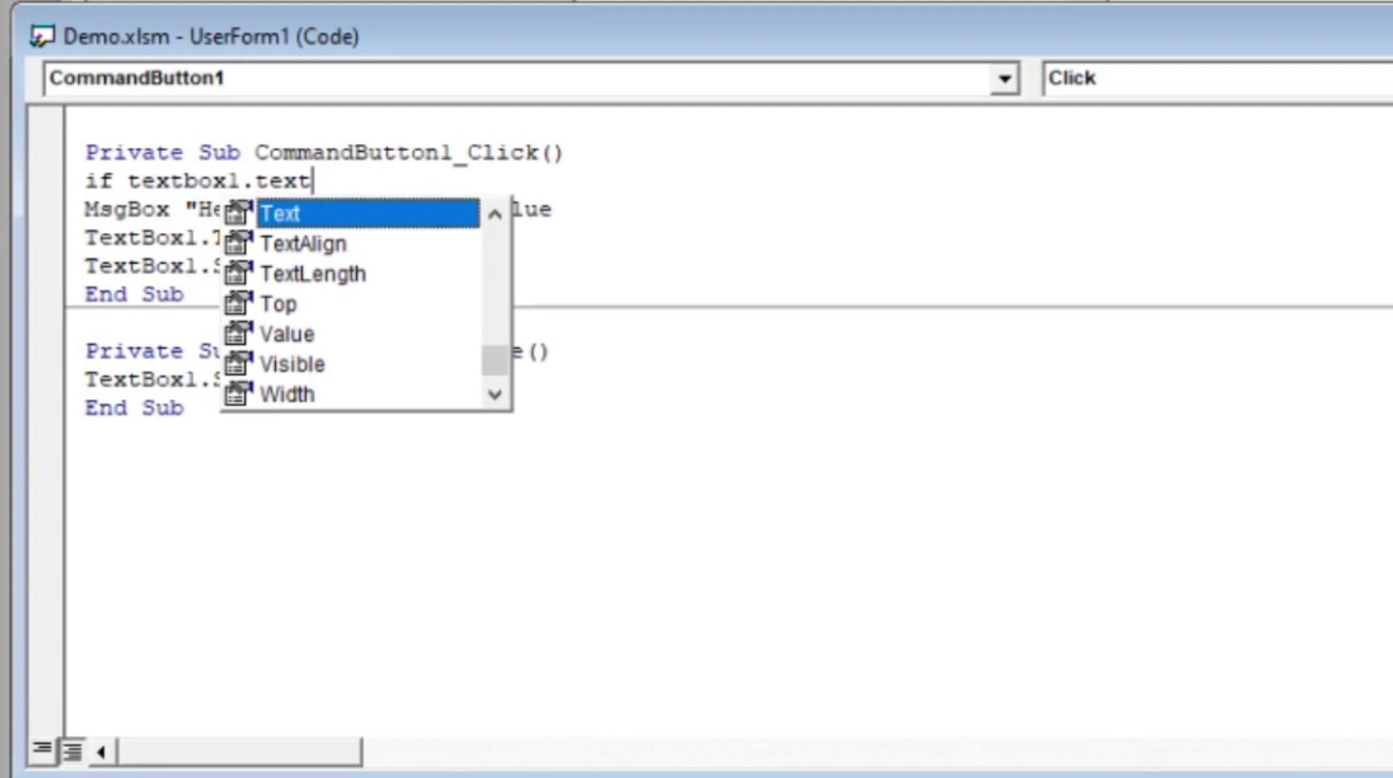
{"action": "type", "text": "=\"\""}
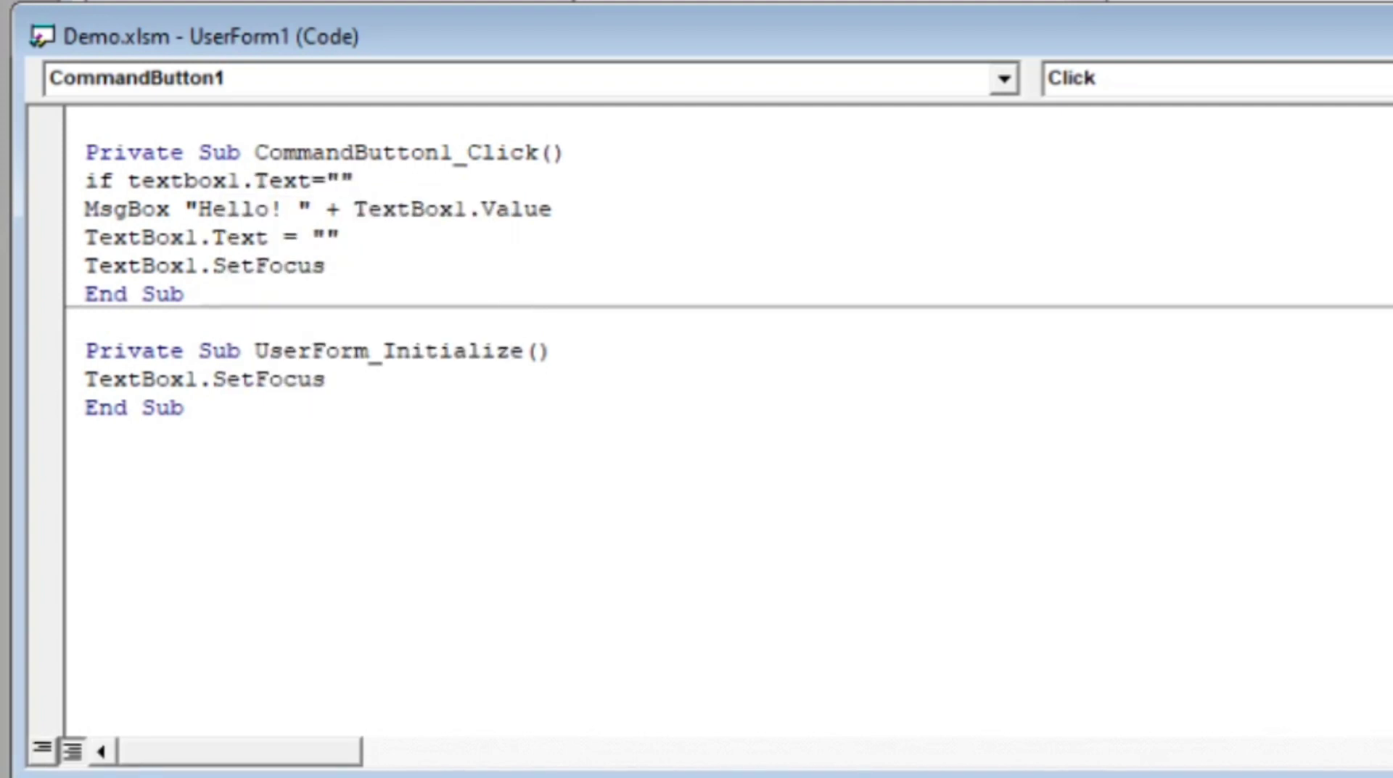
{"action": "type", "text": " then"}
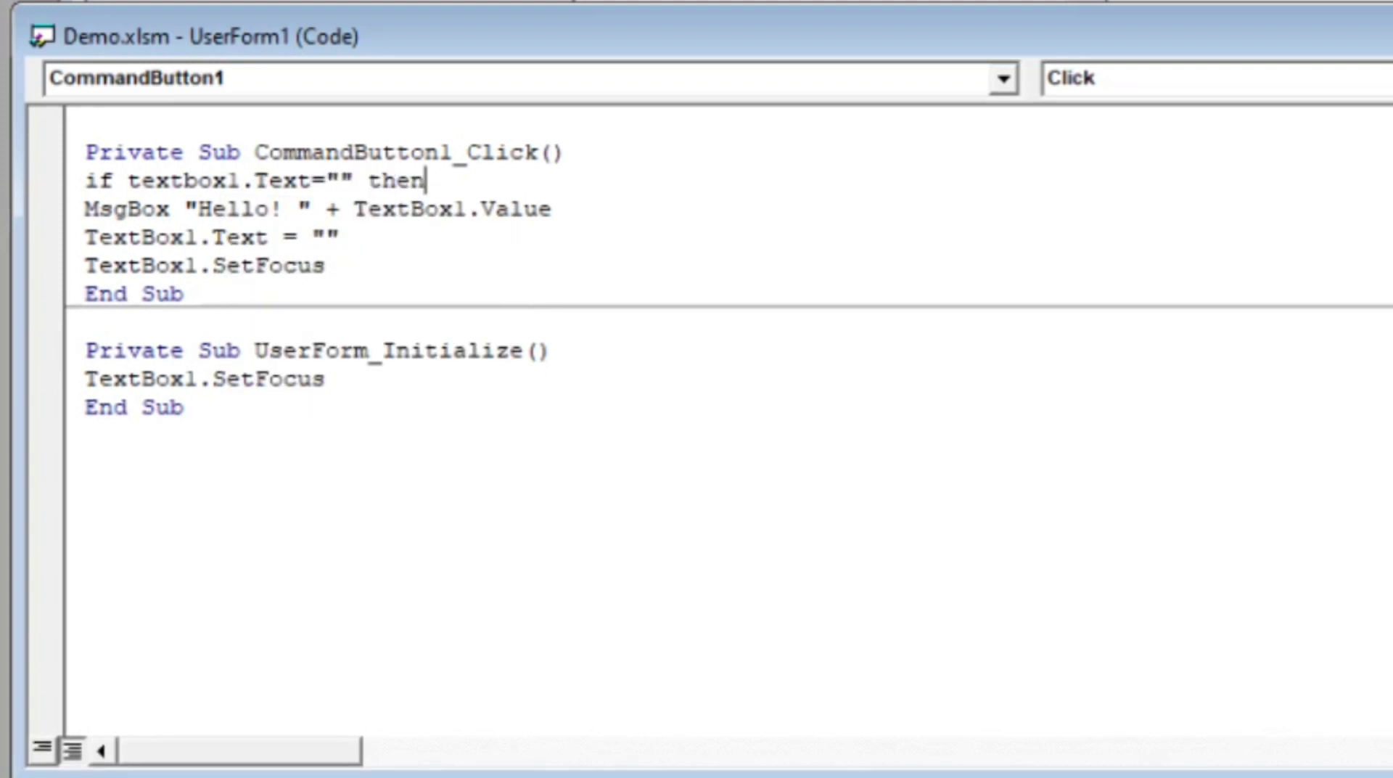
- Inside the If, add msgbox "Please enter your name", vbCritical
{"action": "key", "text": "Return"}
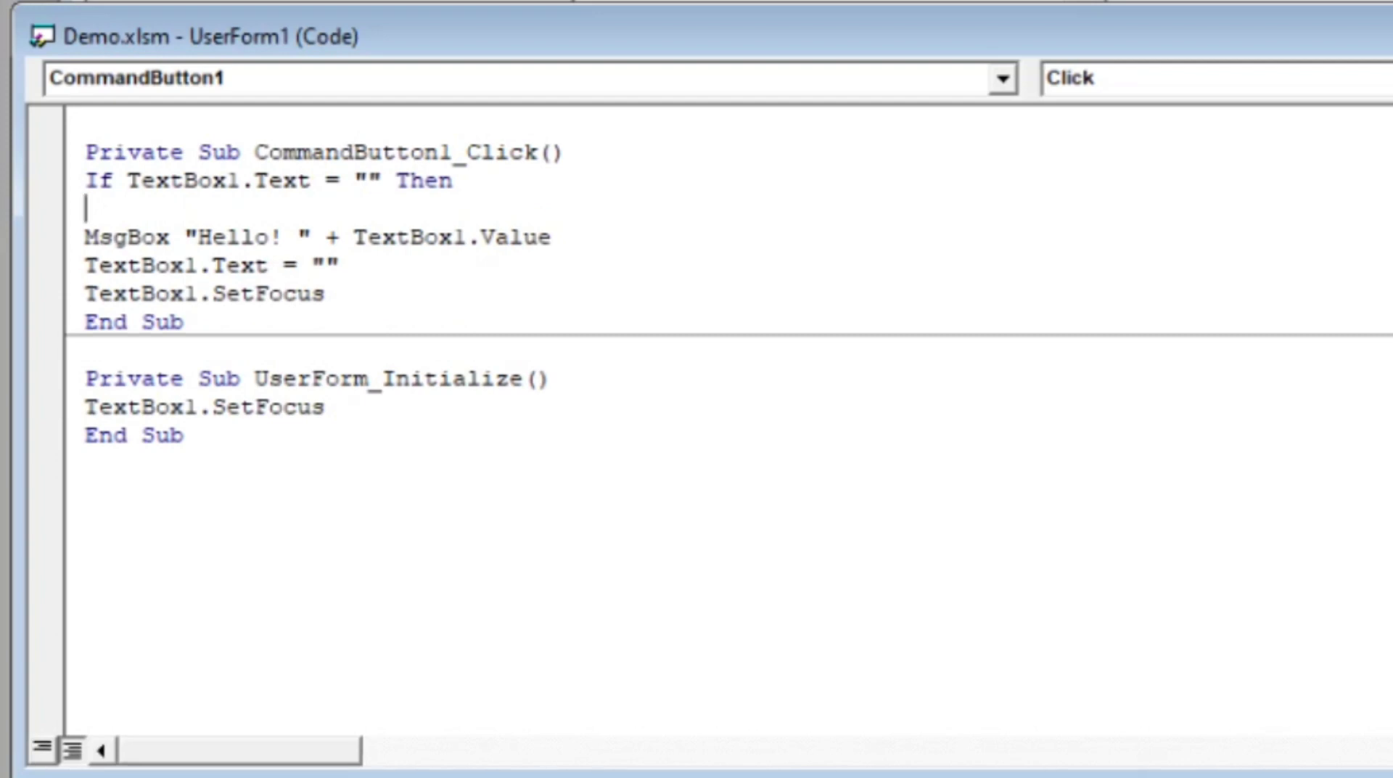
{"action": "type", "text": "msgbo"}
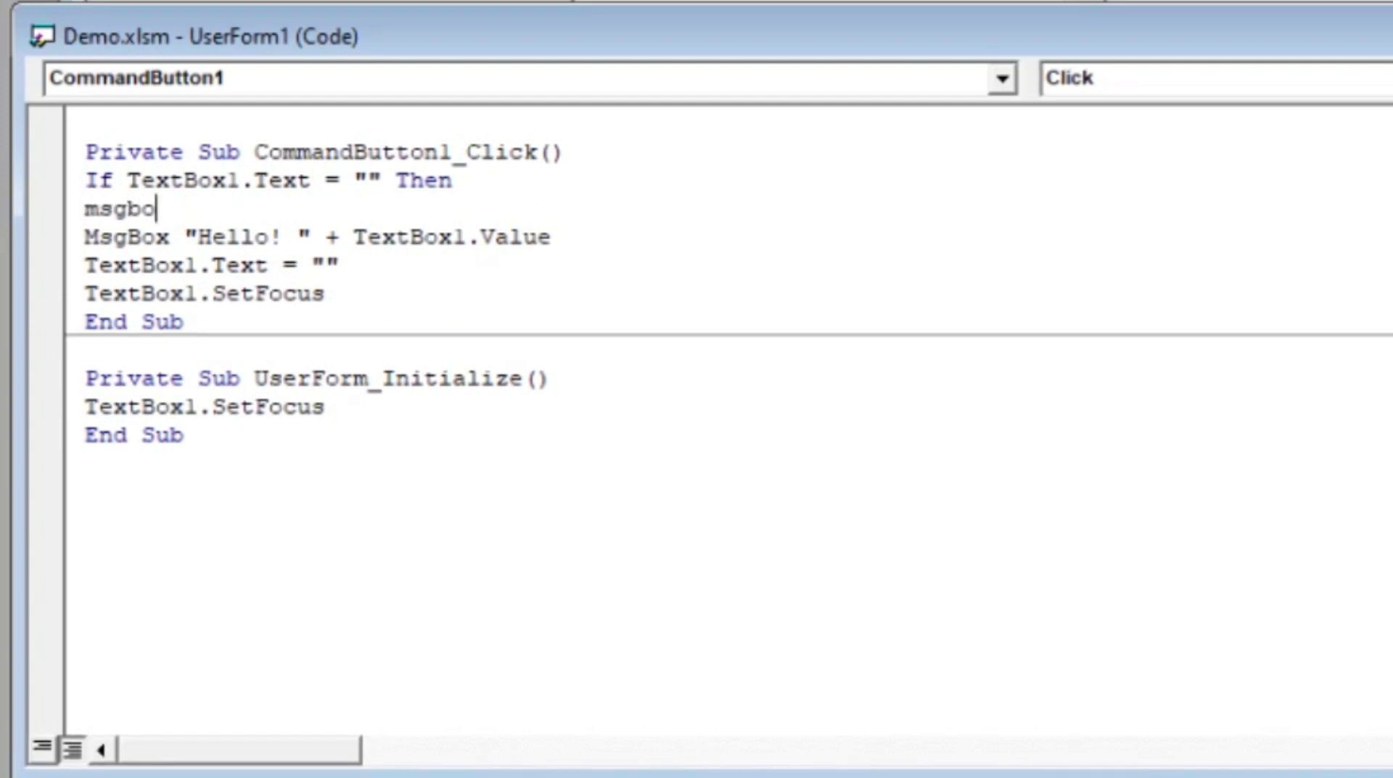
{"action": "type", "text": "x \""}
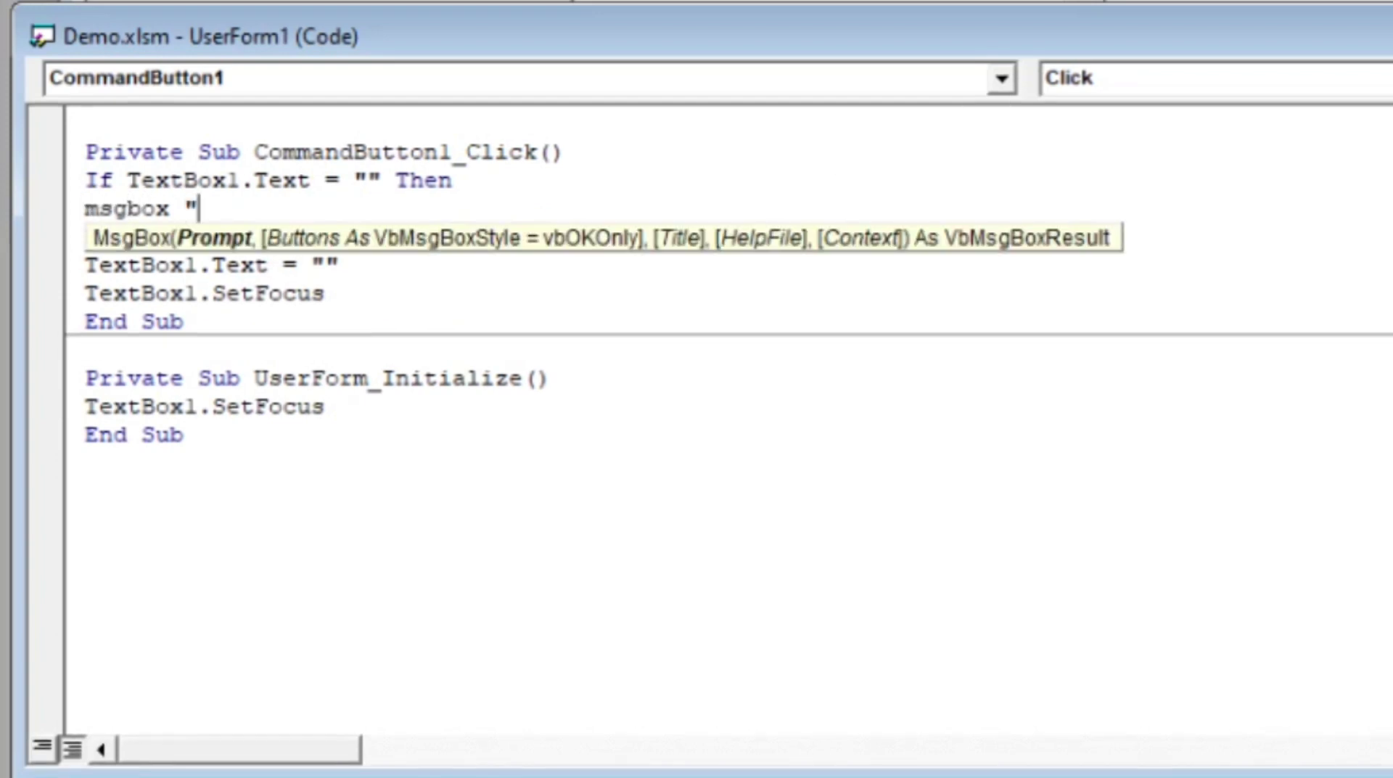
{"action": "type", "text": "Pl"}
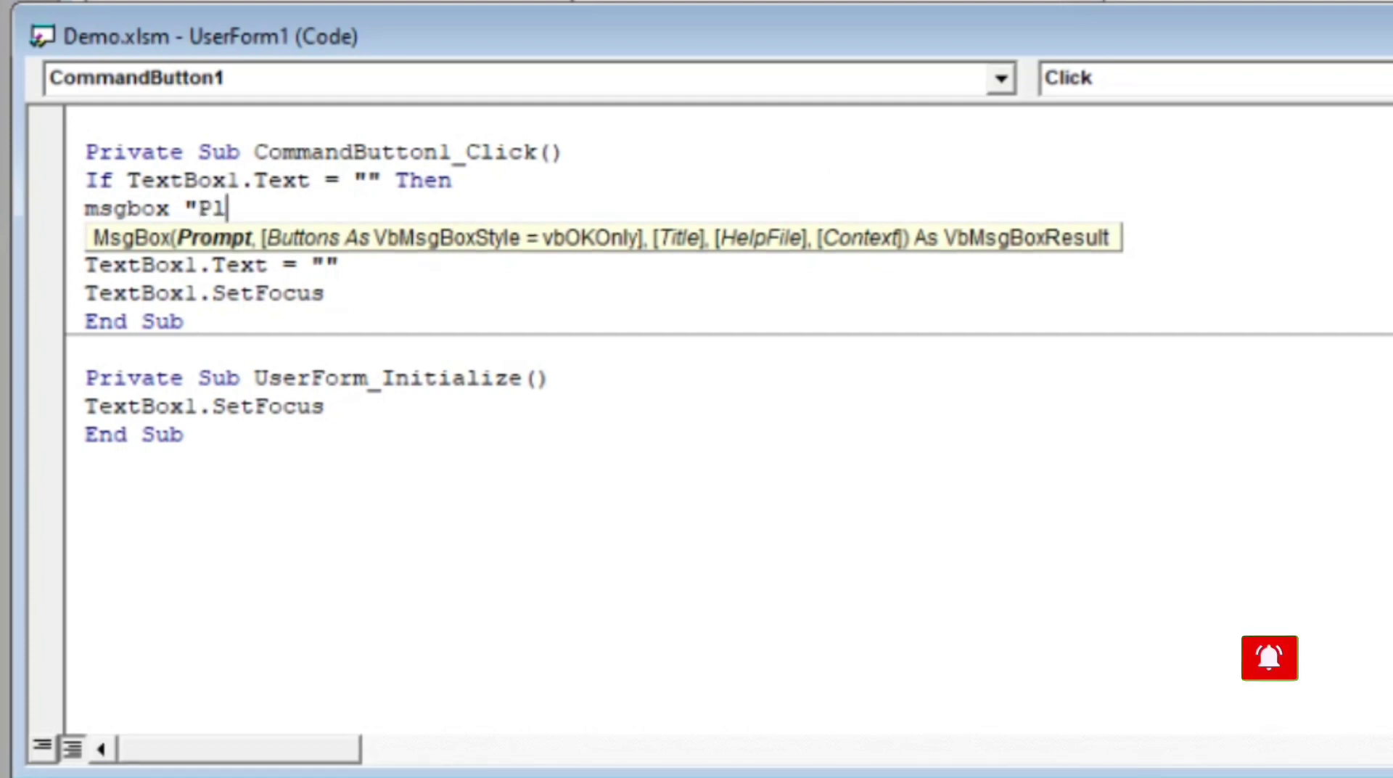
{"action": "type", "text": "ease enter"}
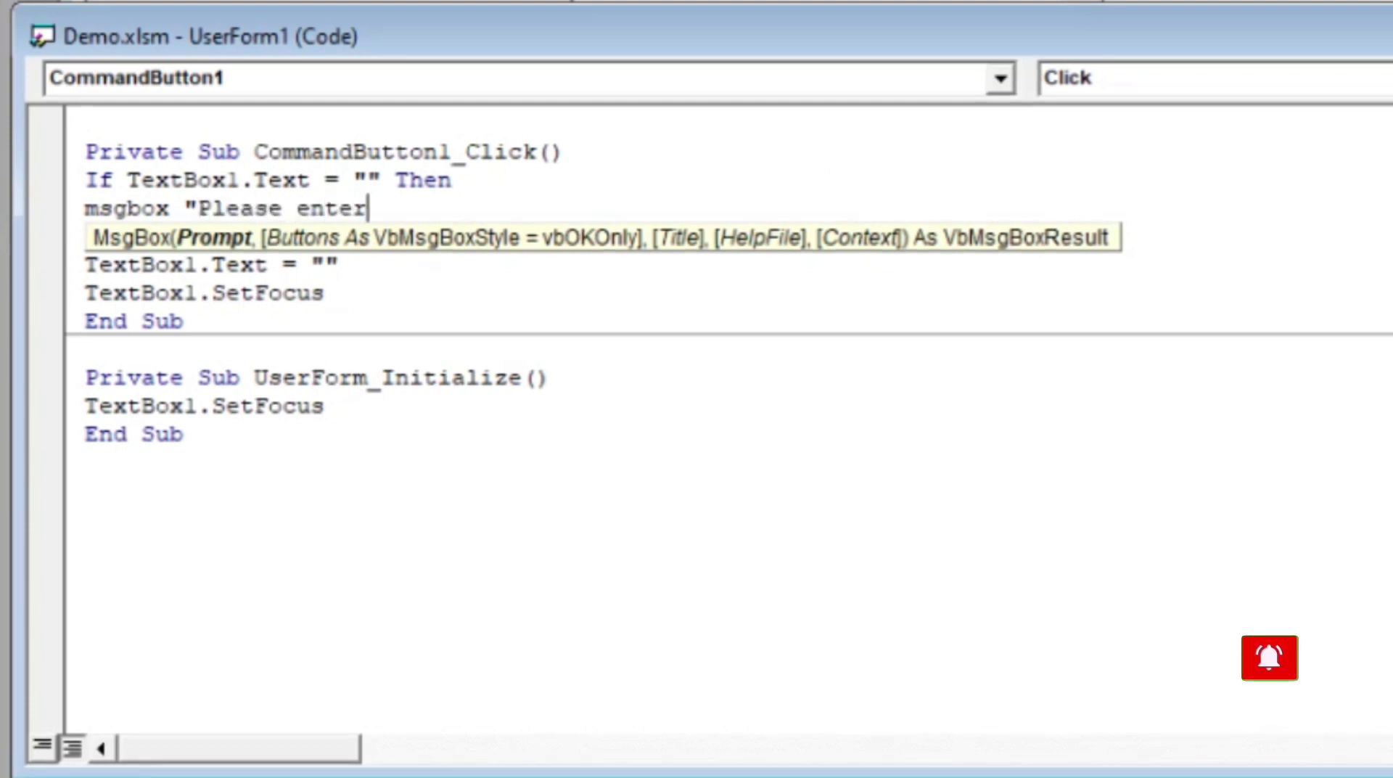
{"action": "key", "text": "BackSpace"}
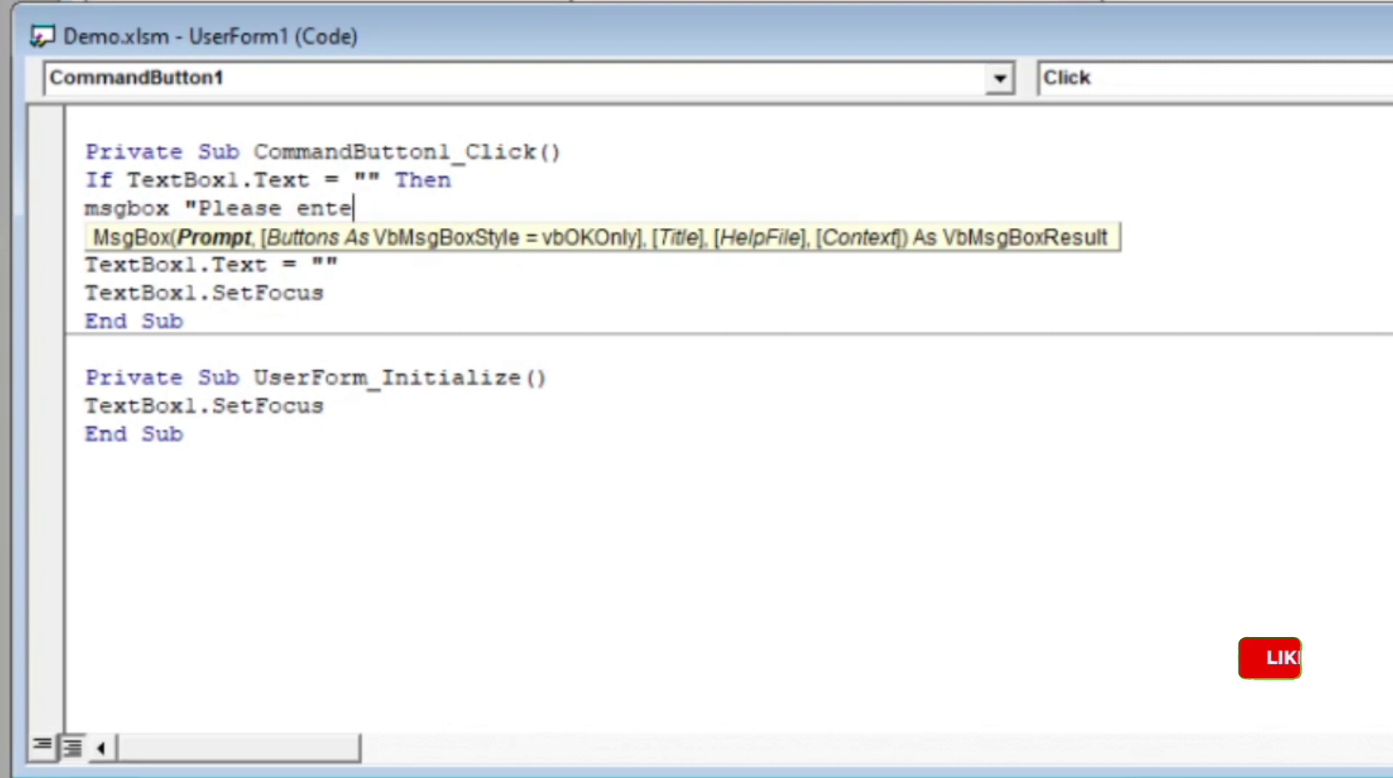
{"action": "type", "text": "r your n"}
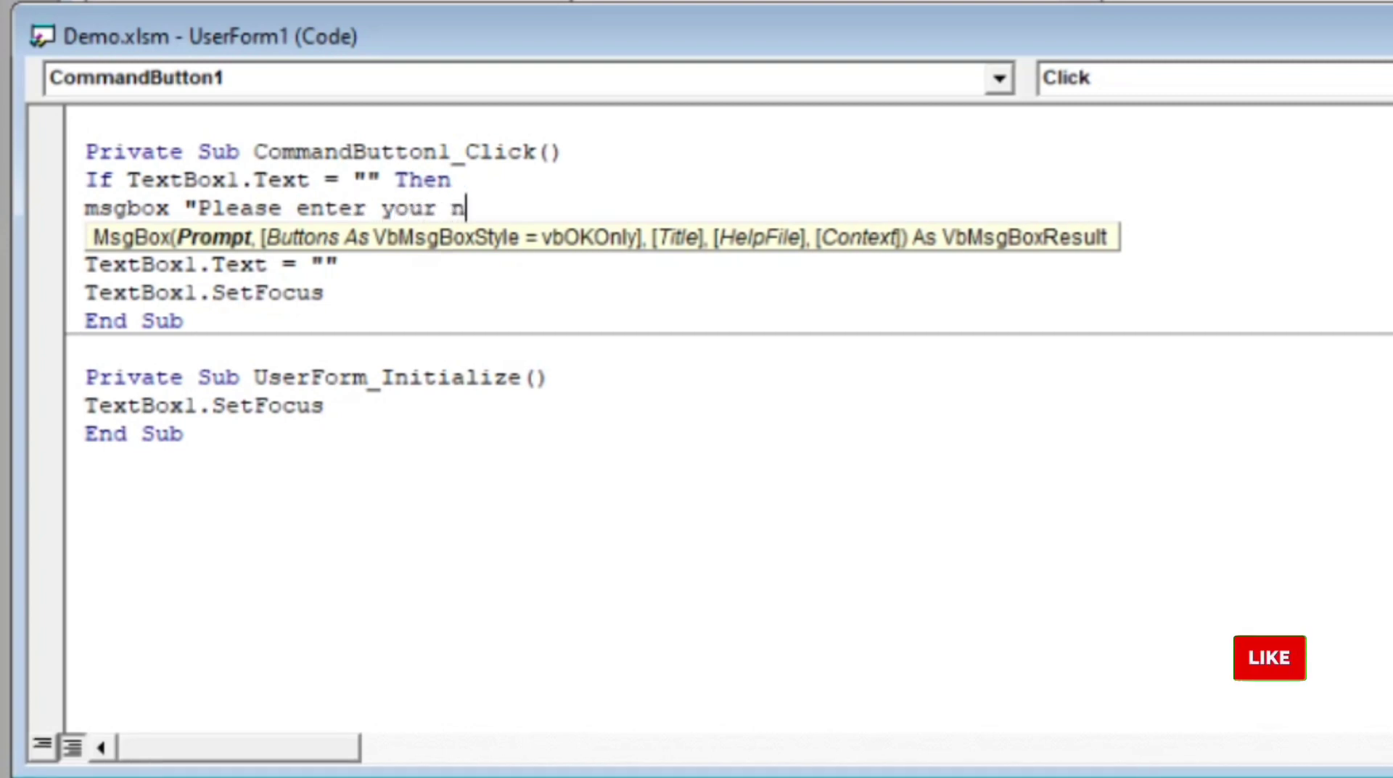
{"action": "type", "text": "ame"}
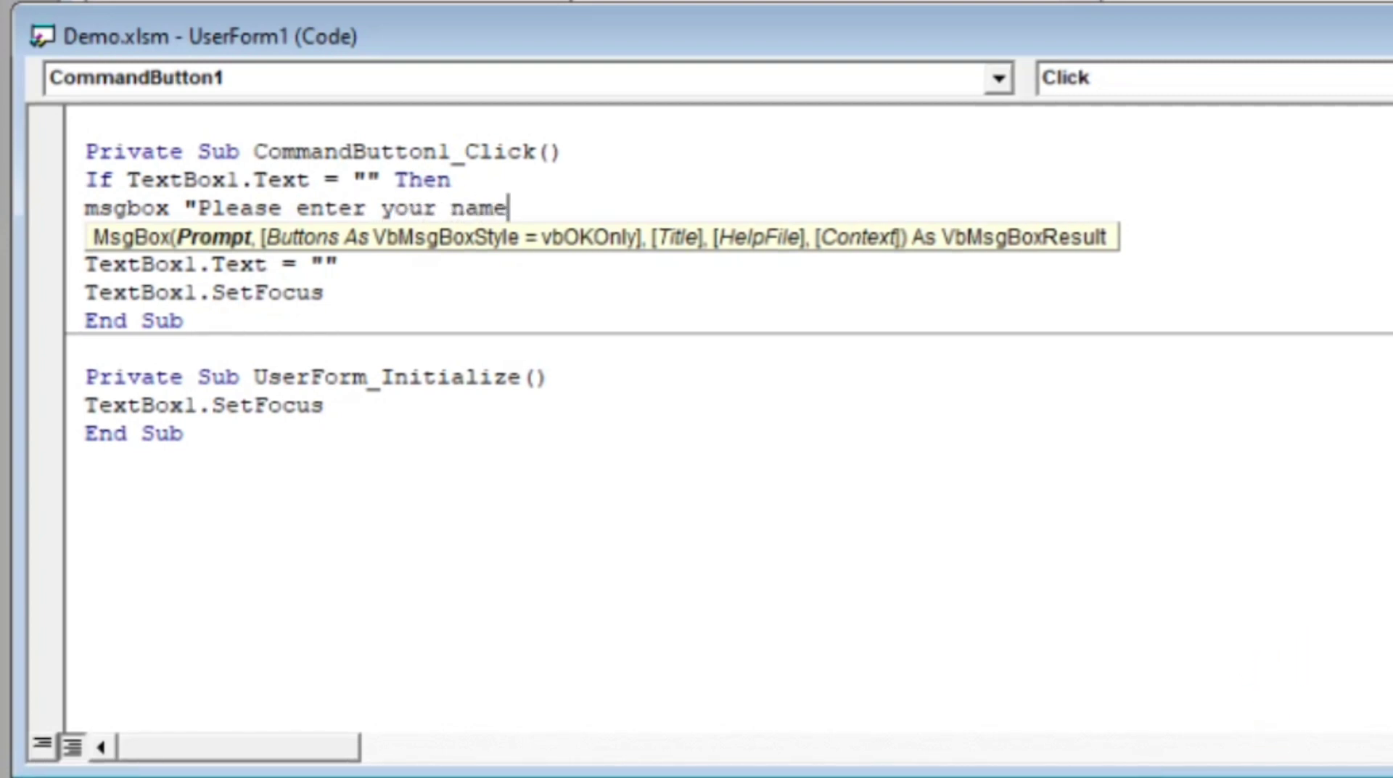
{"action": "type", "text": "\","}
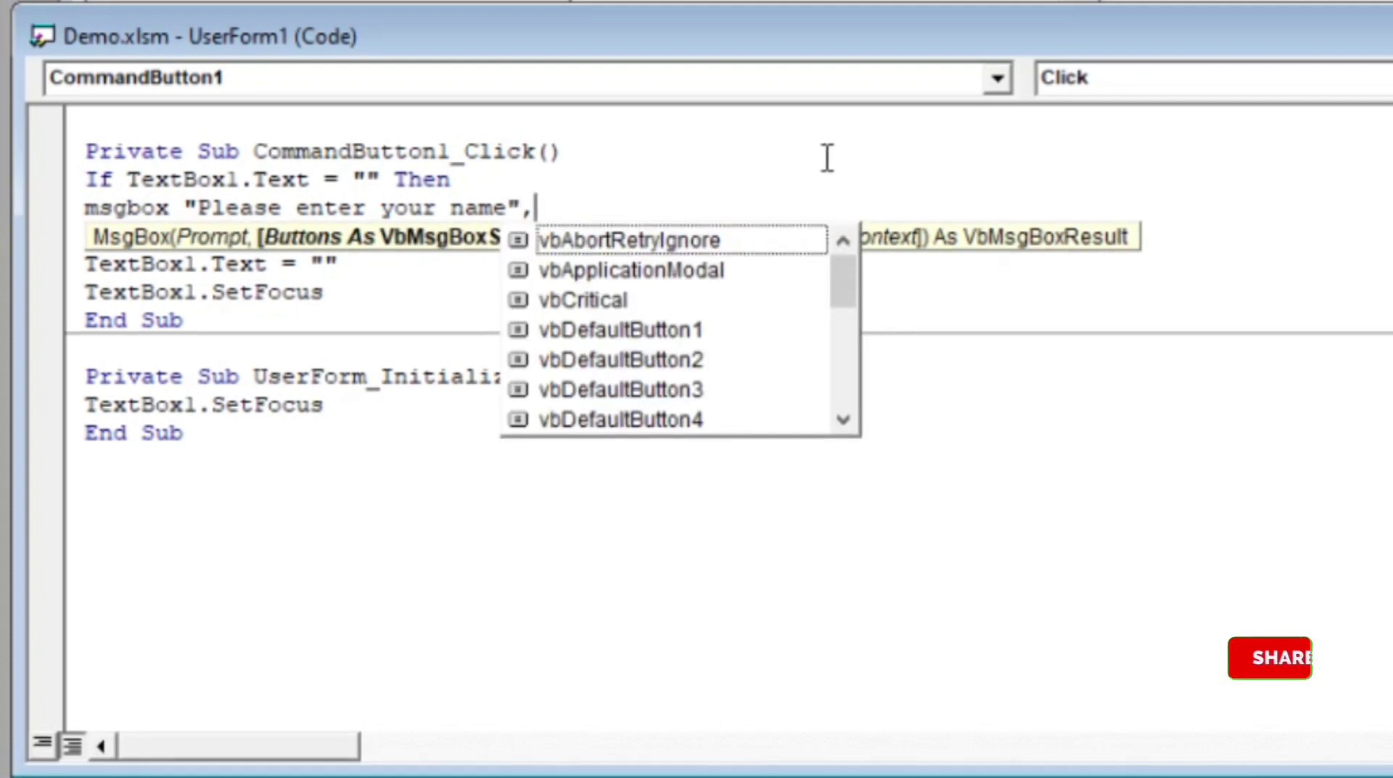
{"action": "type", "text": "vb"}
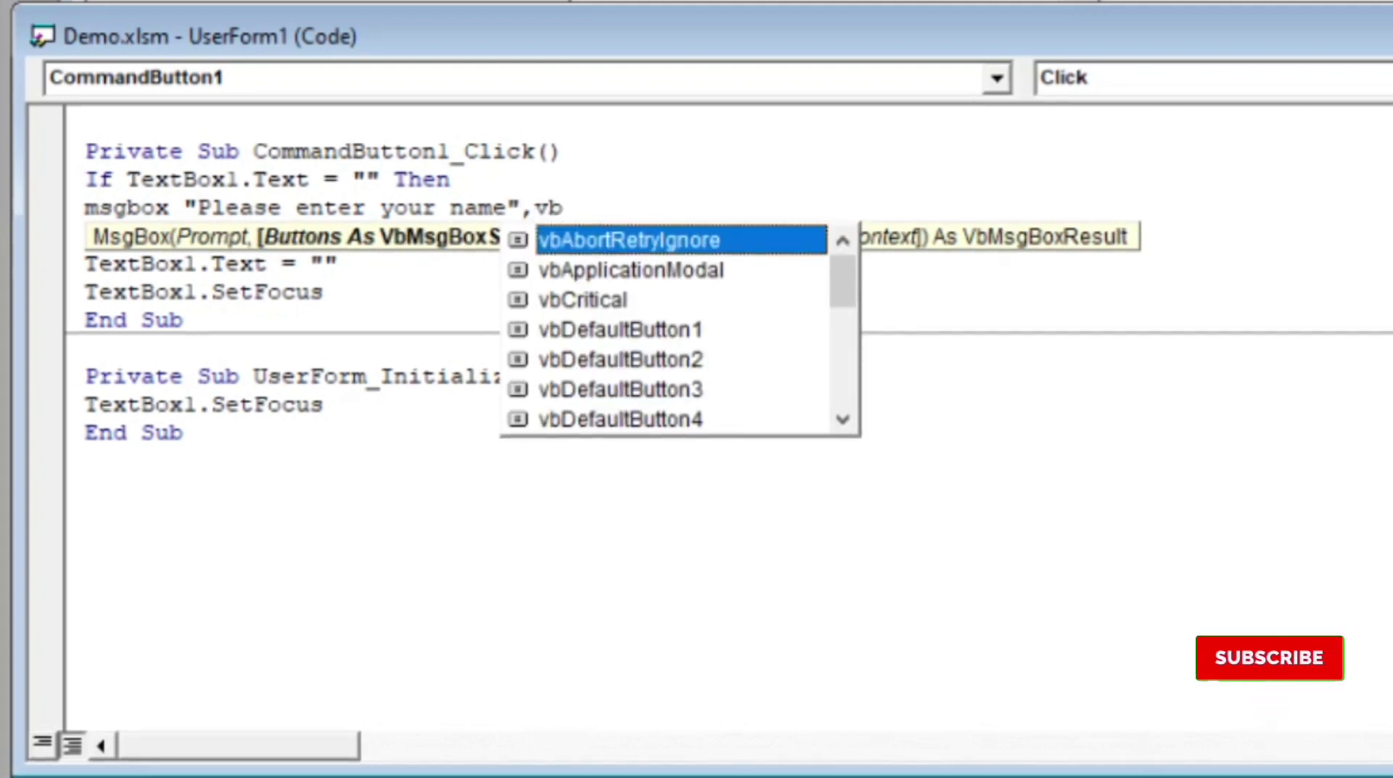
{"action": "type", "text": "c"}
{"action": "key", "text": "Tab"}
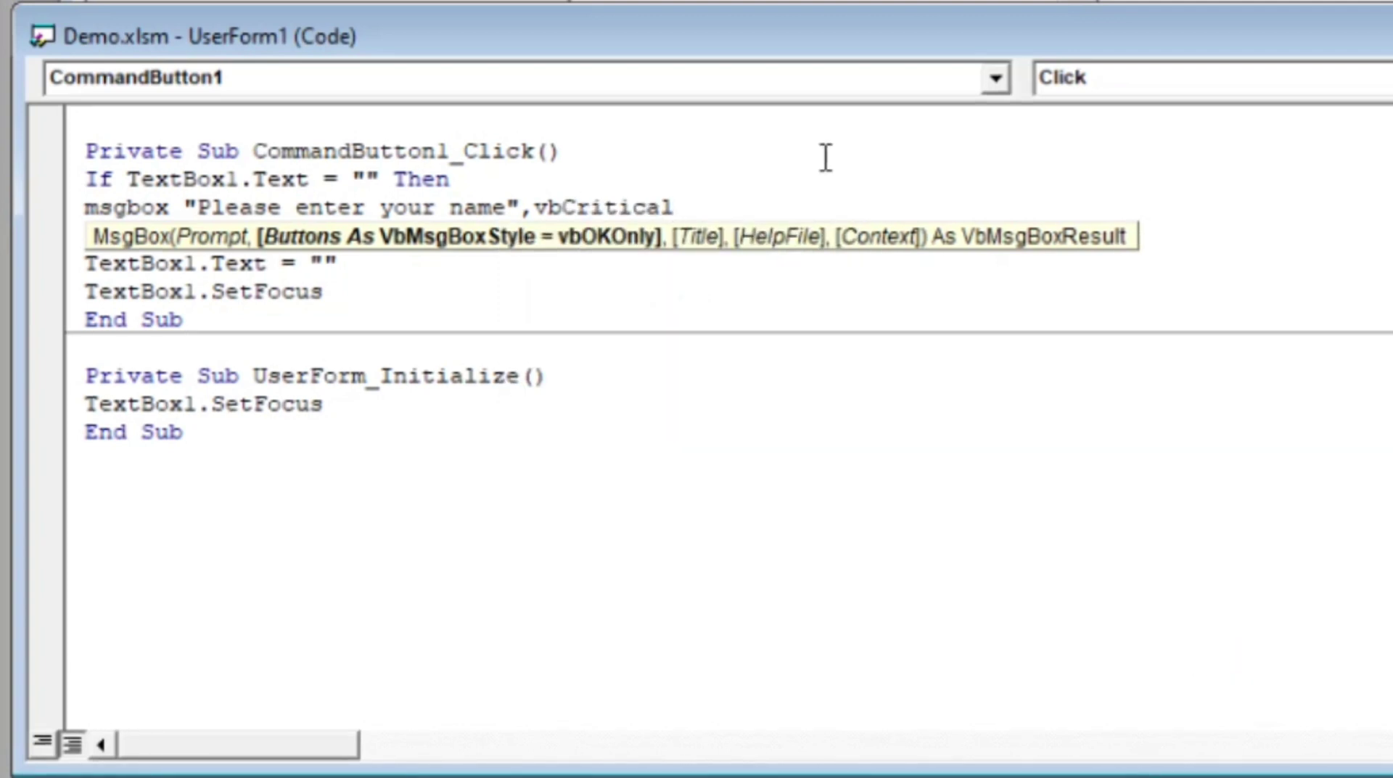
- Add a TextBox1.SetFocus line below the 'Please enter your name' warning
{"action": "key", "text": "Return"}
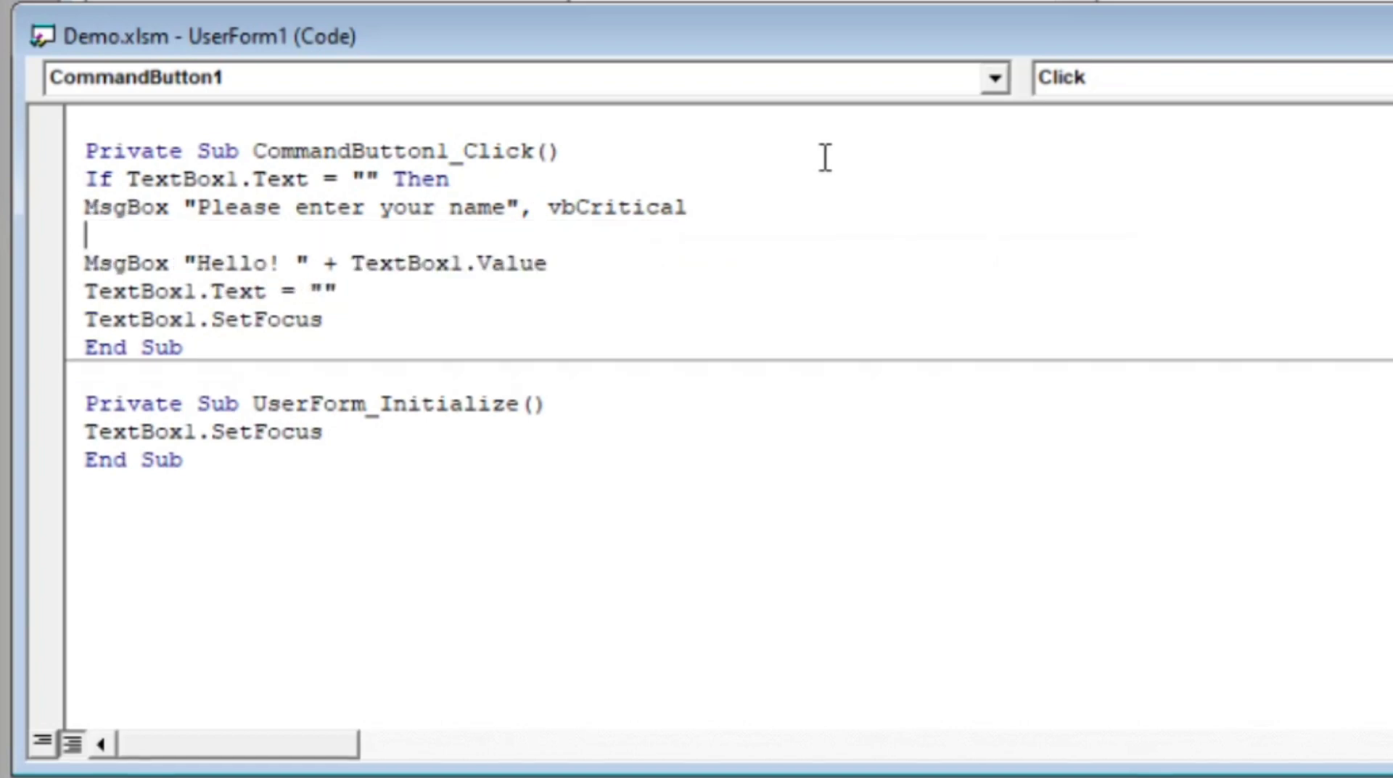
{"action": "type", "text": "tex"}
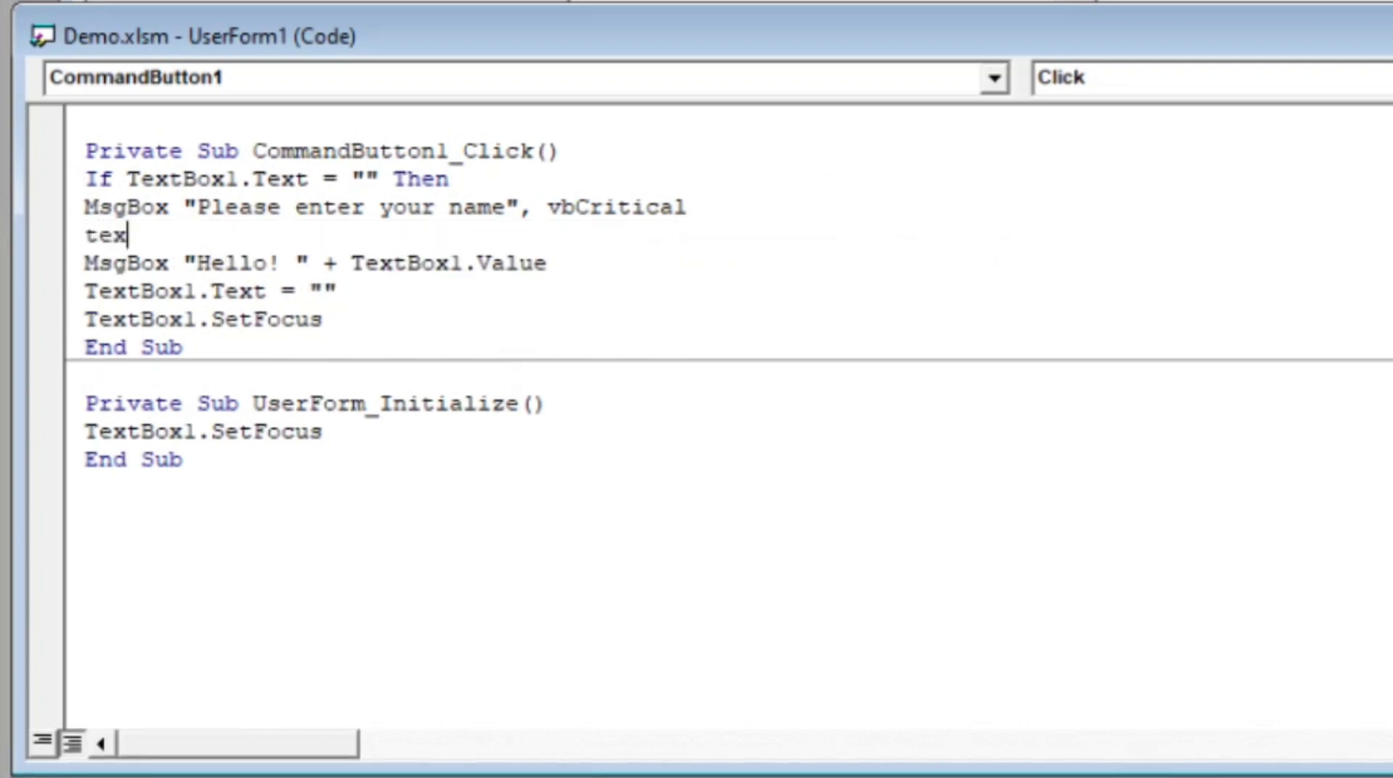
{"action": "type", "text": "t"}
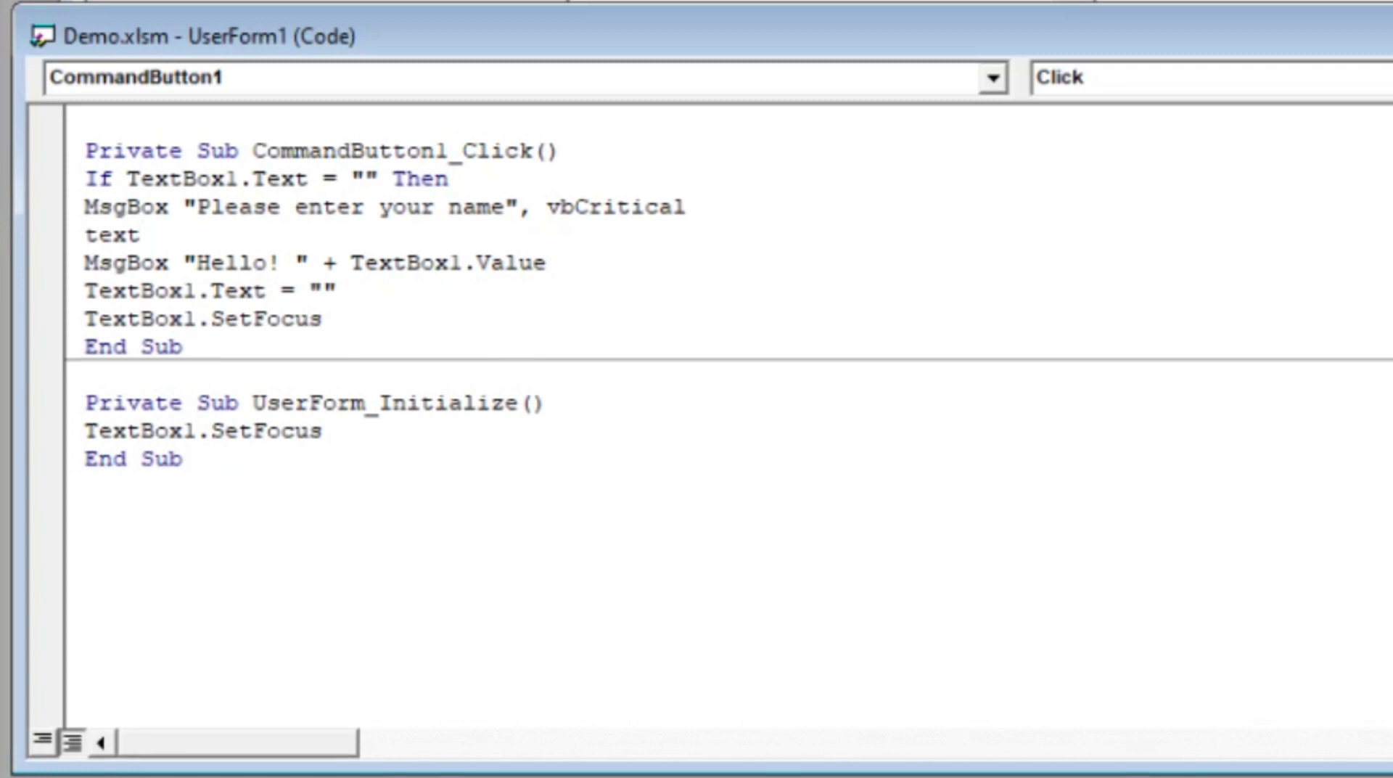
{"action": "type", "text": "box1"}
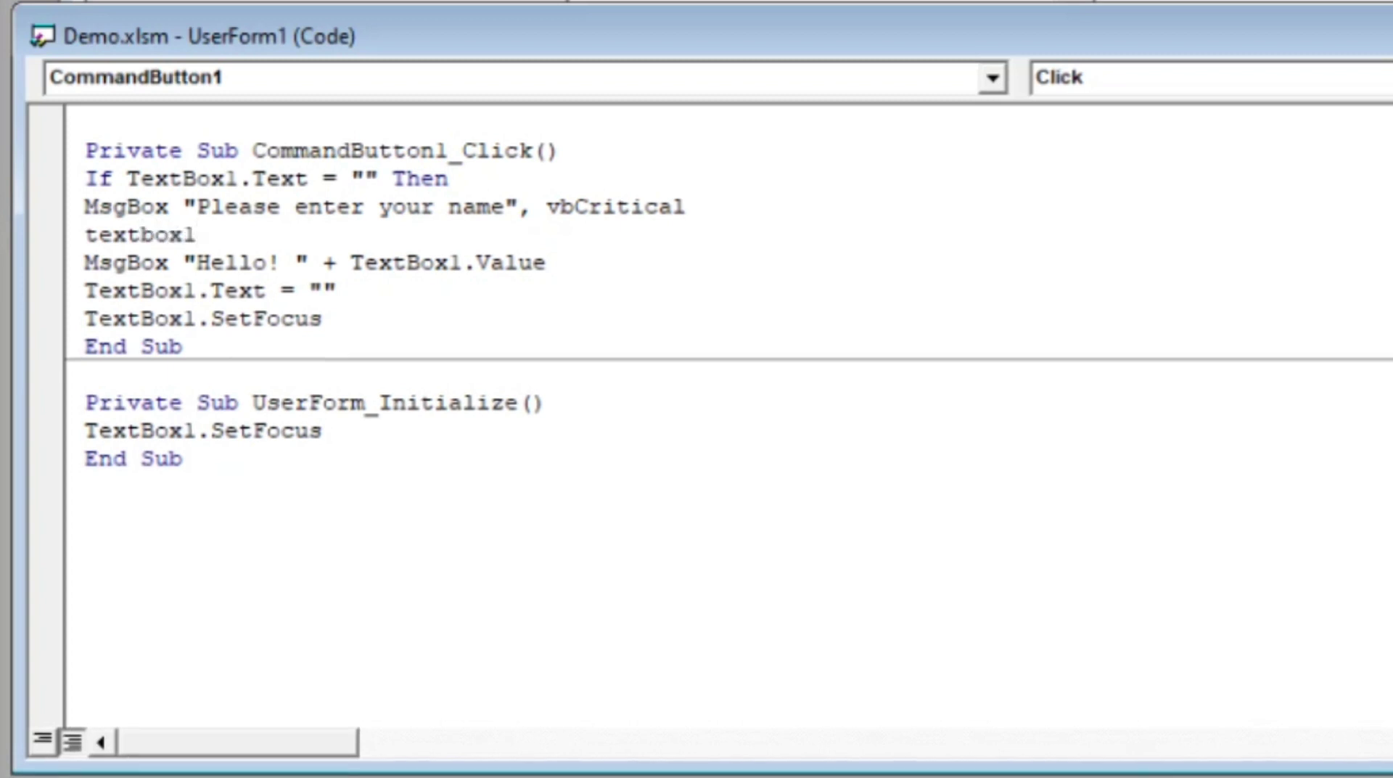
{"action": "type", "text": ".set"}
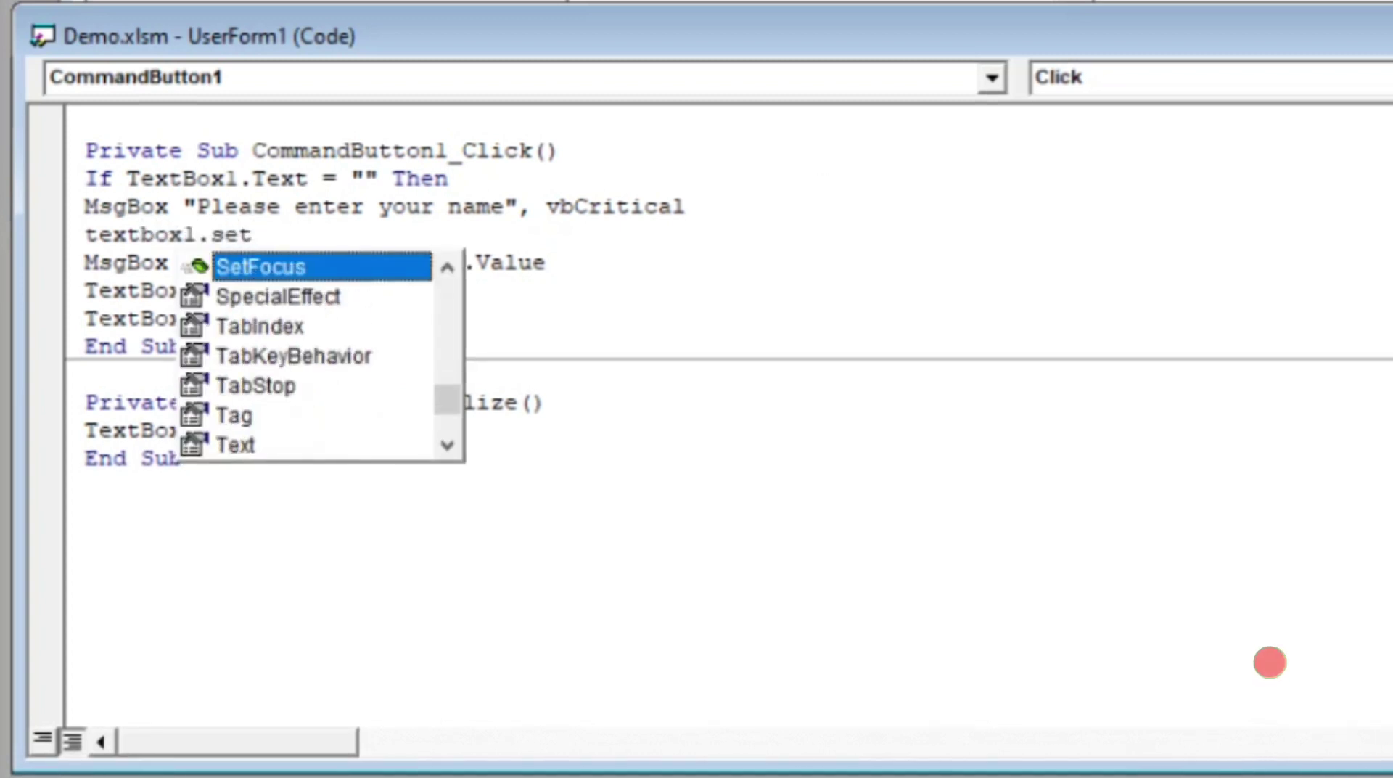
{"action": "key", "text": "Tab"}
- Insert Else before the greeting MsgBox and close the If block with End If before End Sub
{"action": "key", "text": "Return"}
{"action": "type", "text": "else"}
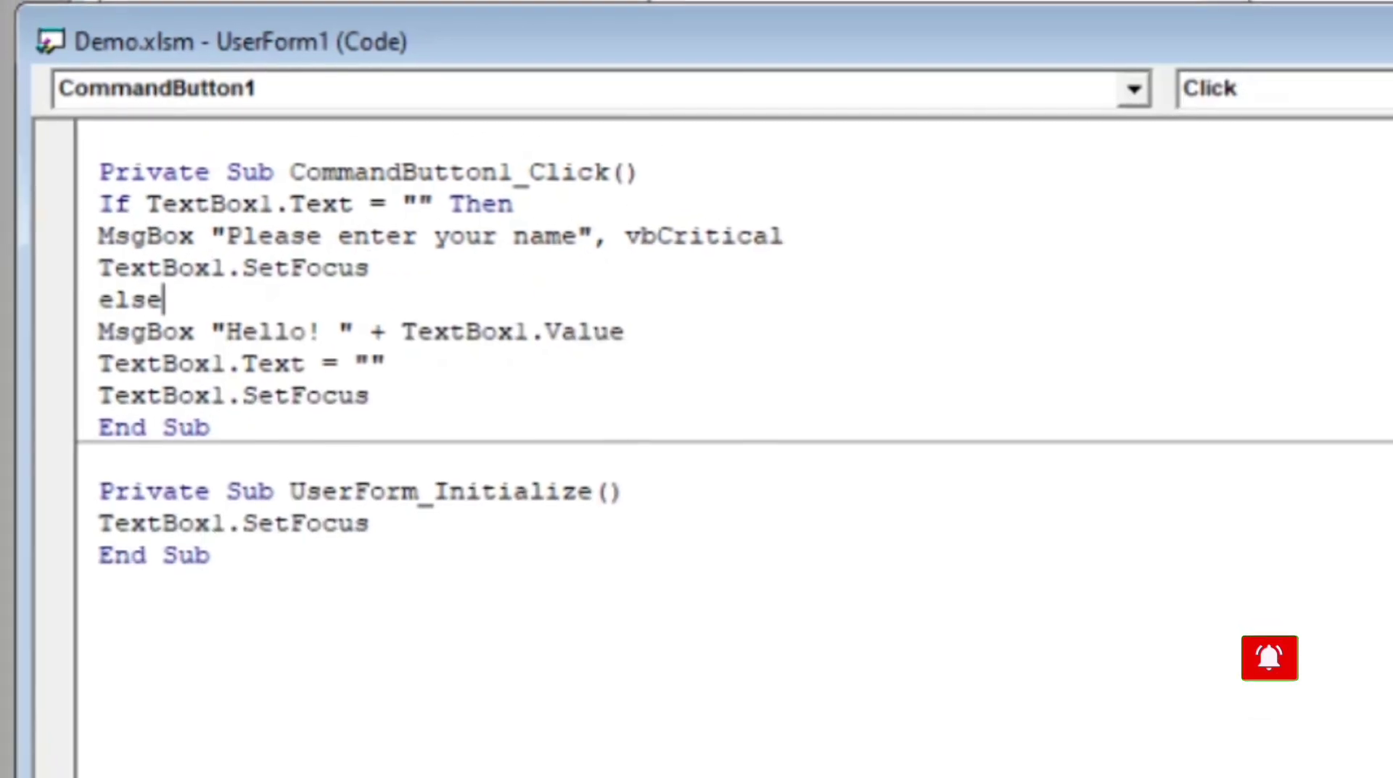
{"action": "left_click", "coordinate": [426, 396]}
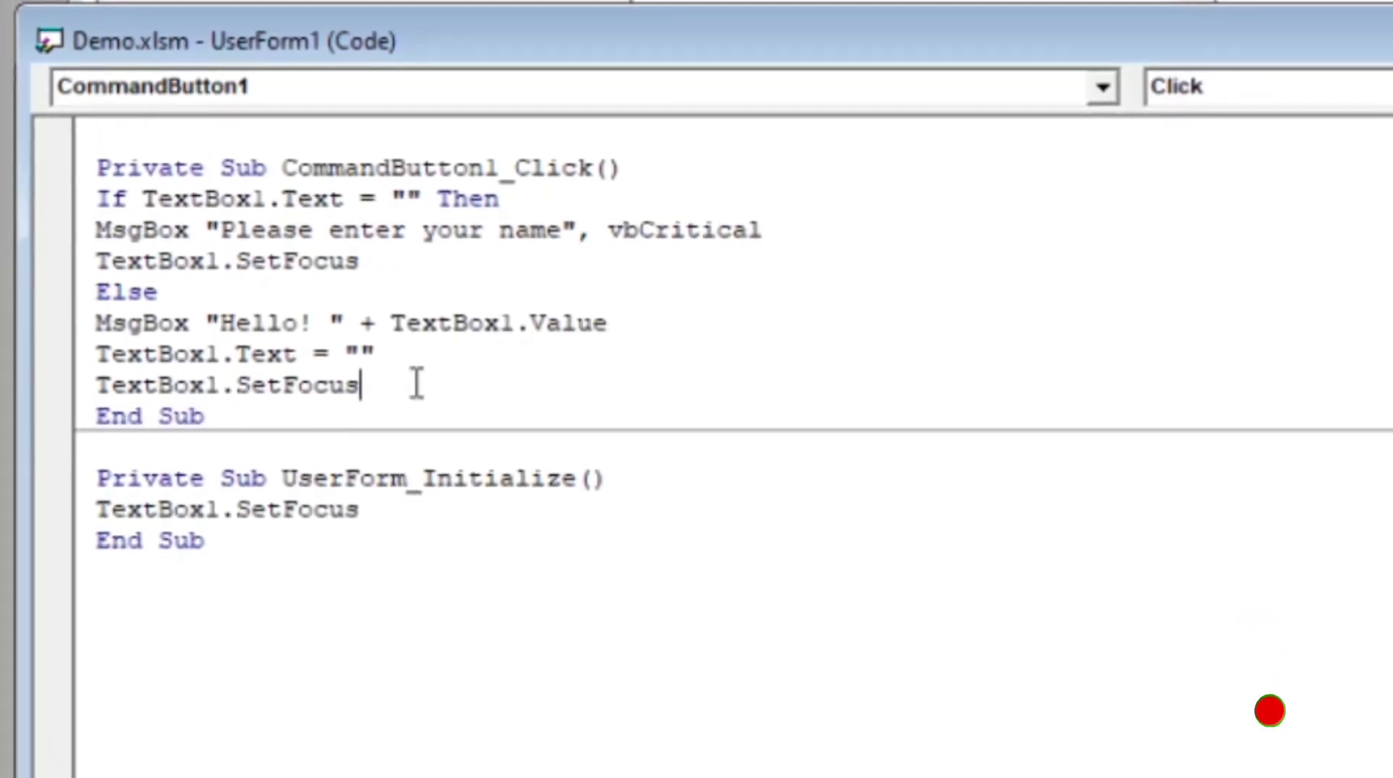
{"action": "key", "text": "Return"}
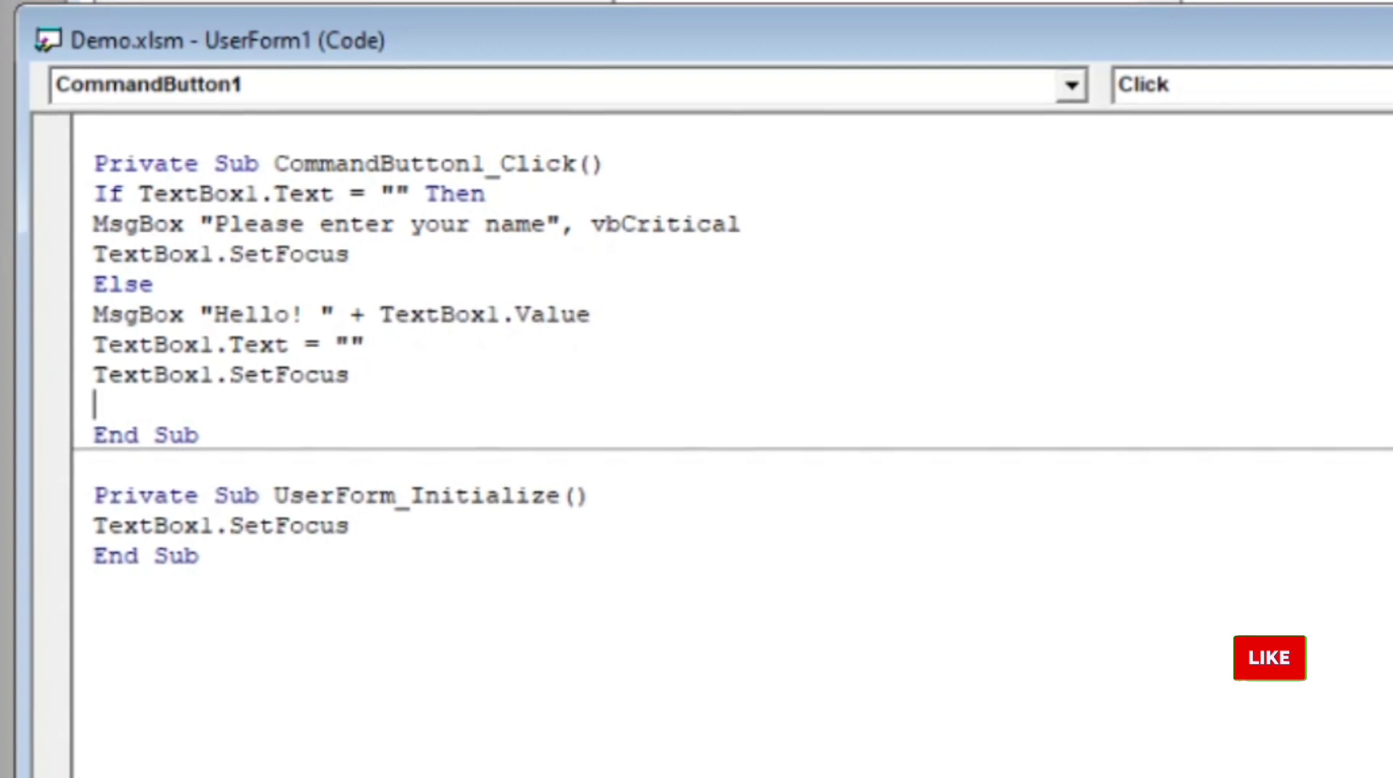
{"action": "type", "text": "end if"}
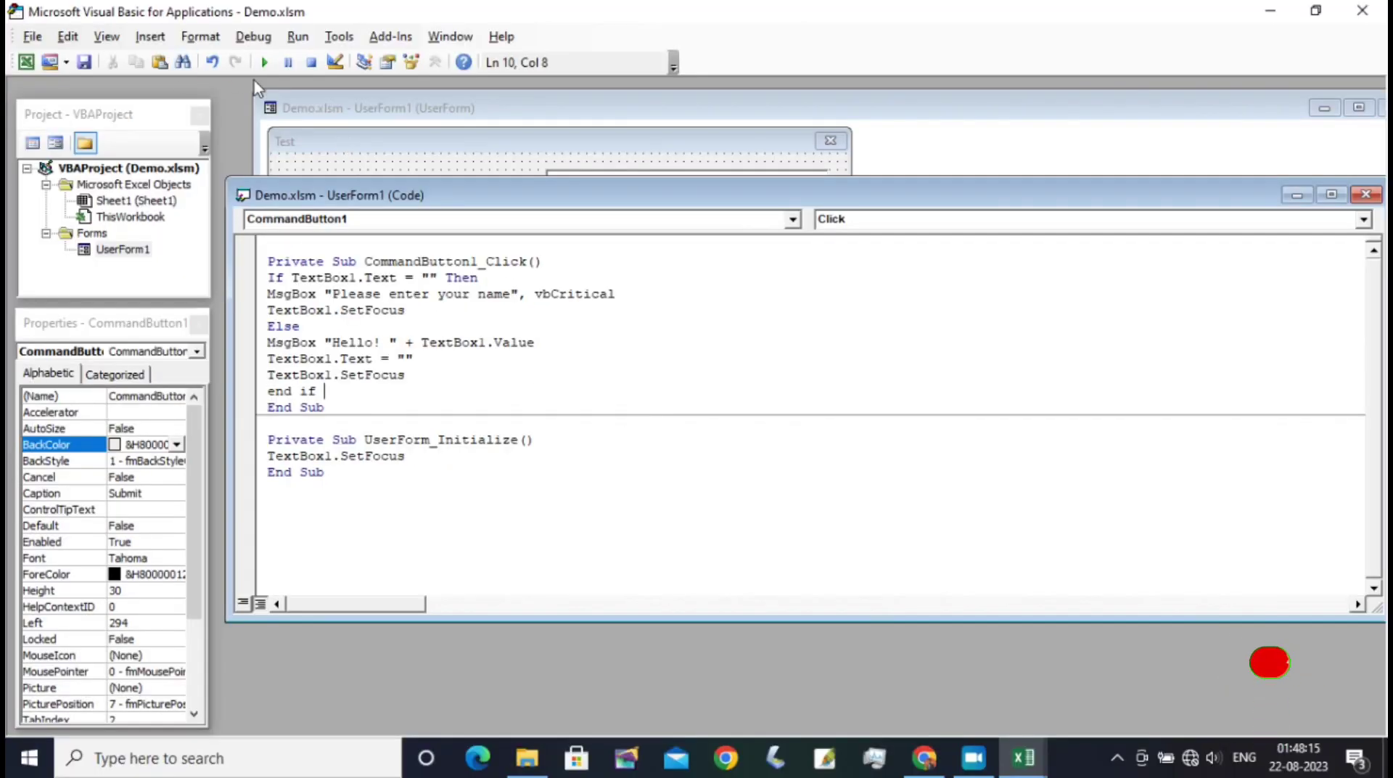
- Run the Test form, submit a typed name to see the greeting, then submit empty to get the warning
{"action": "left_click", "coordinate": [264, 62]}
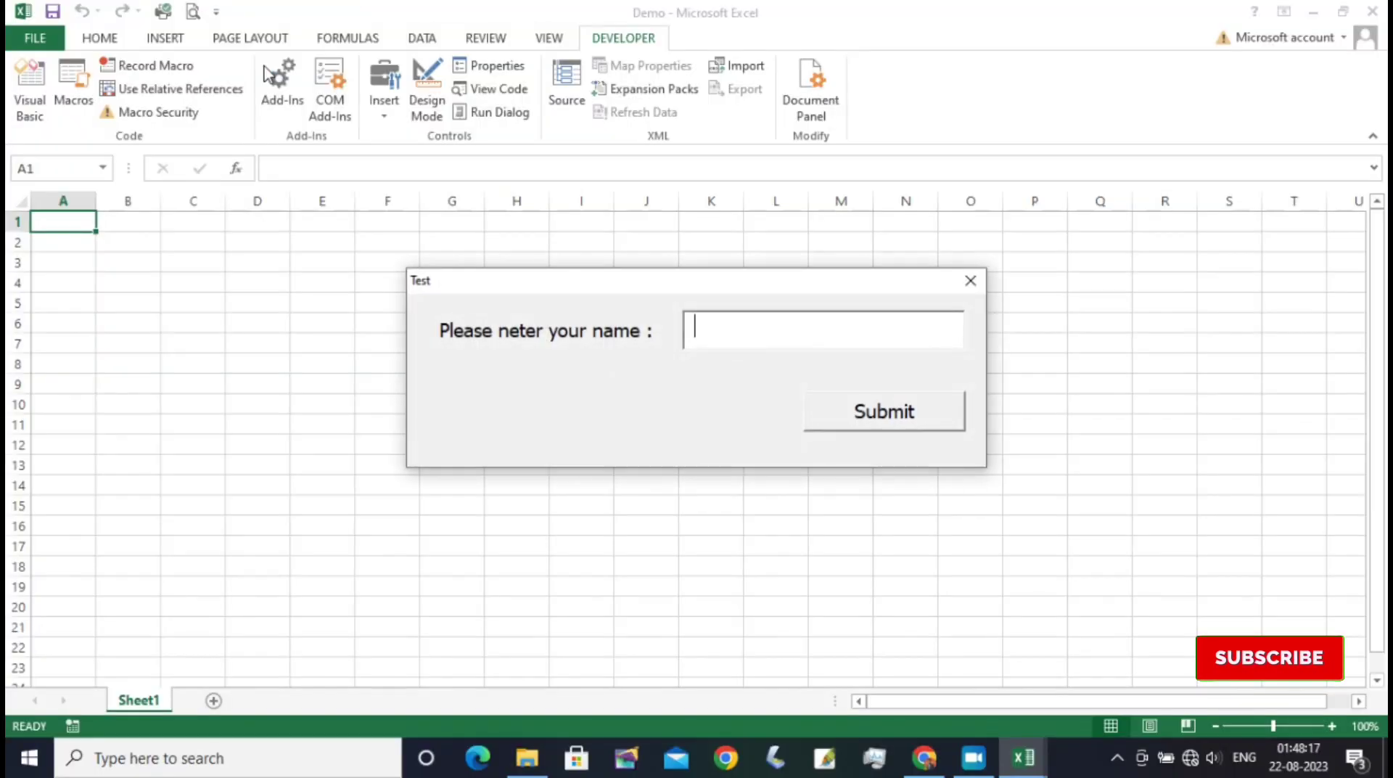
{"action": "type", "text": "Sanjay"}
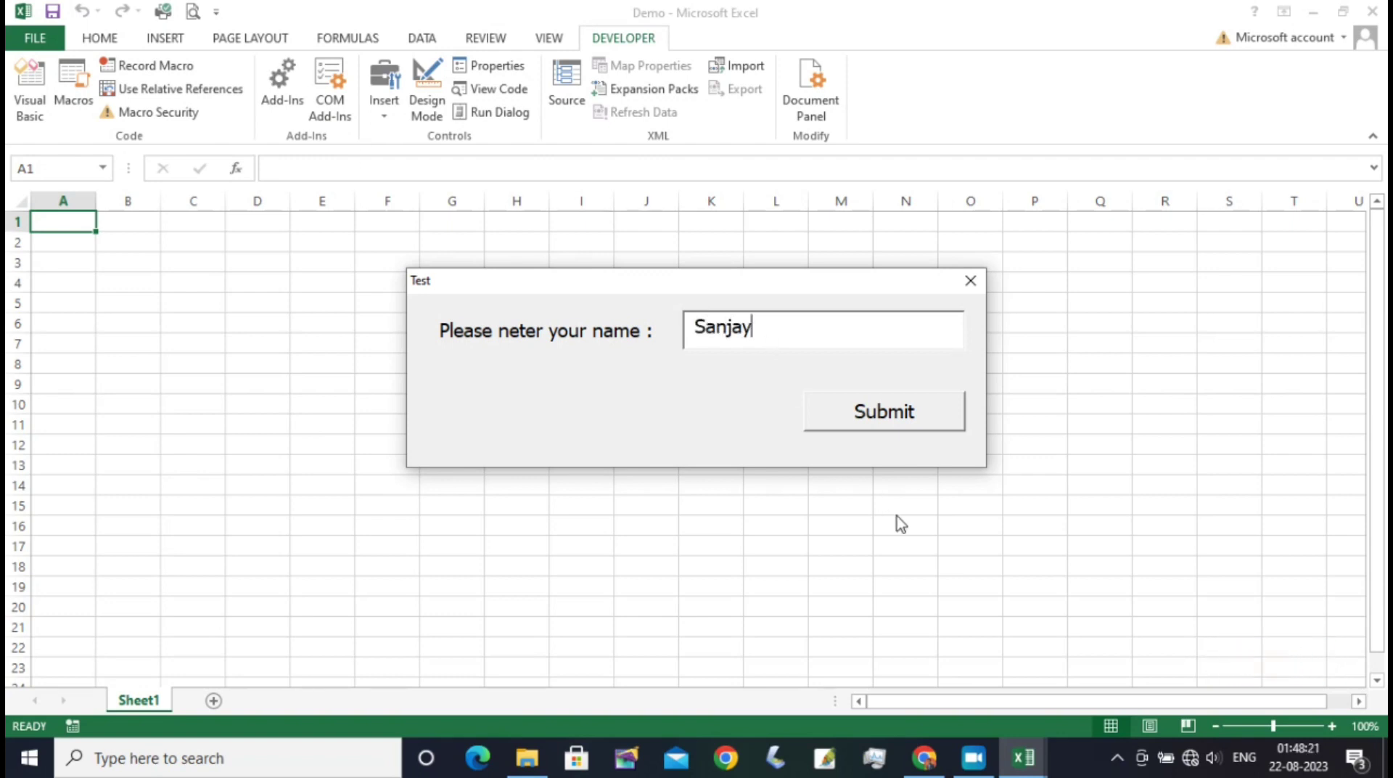
{"action": "left_click", "coordinate": [881, 411]}
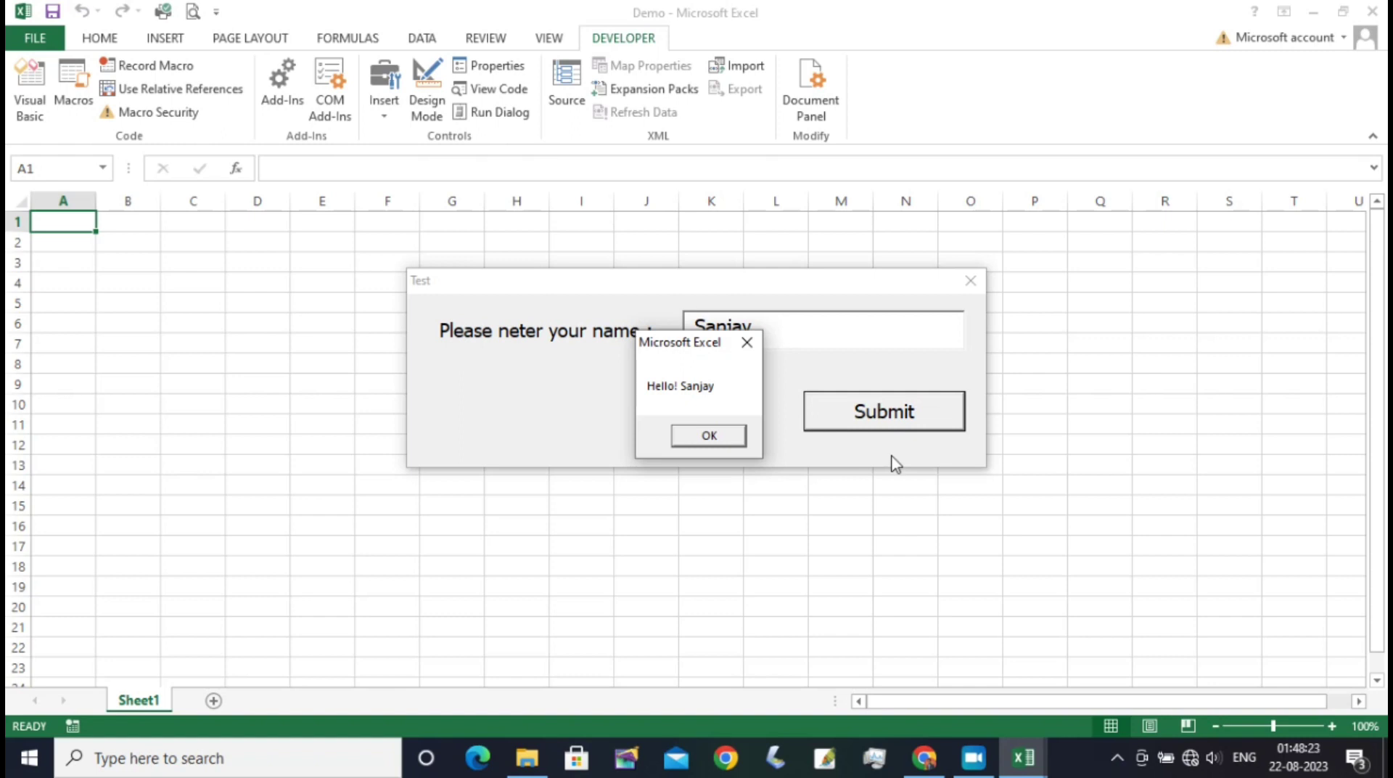
{"action": "left_click", "coordinate": [708, 435]}
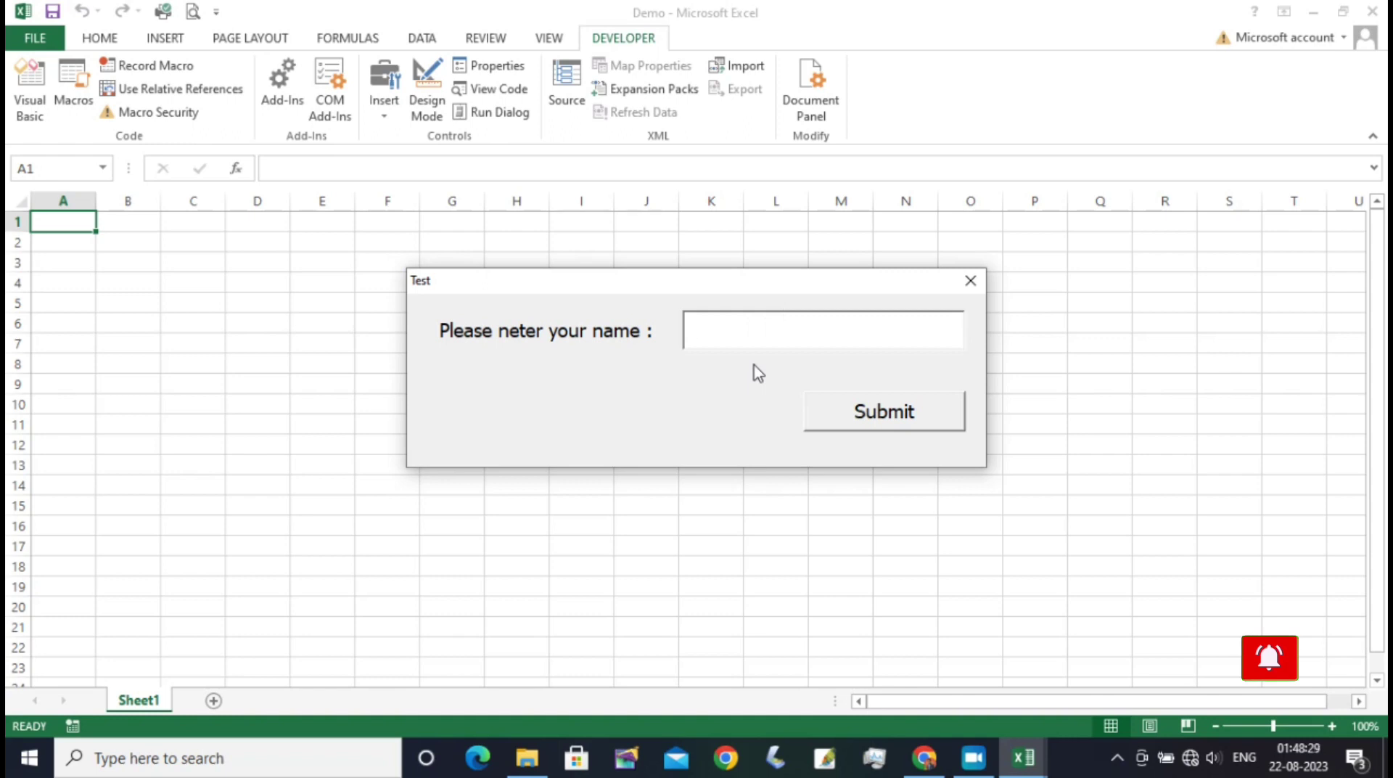
{"action": "left_click", "coordinate": [883, 411]}
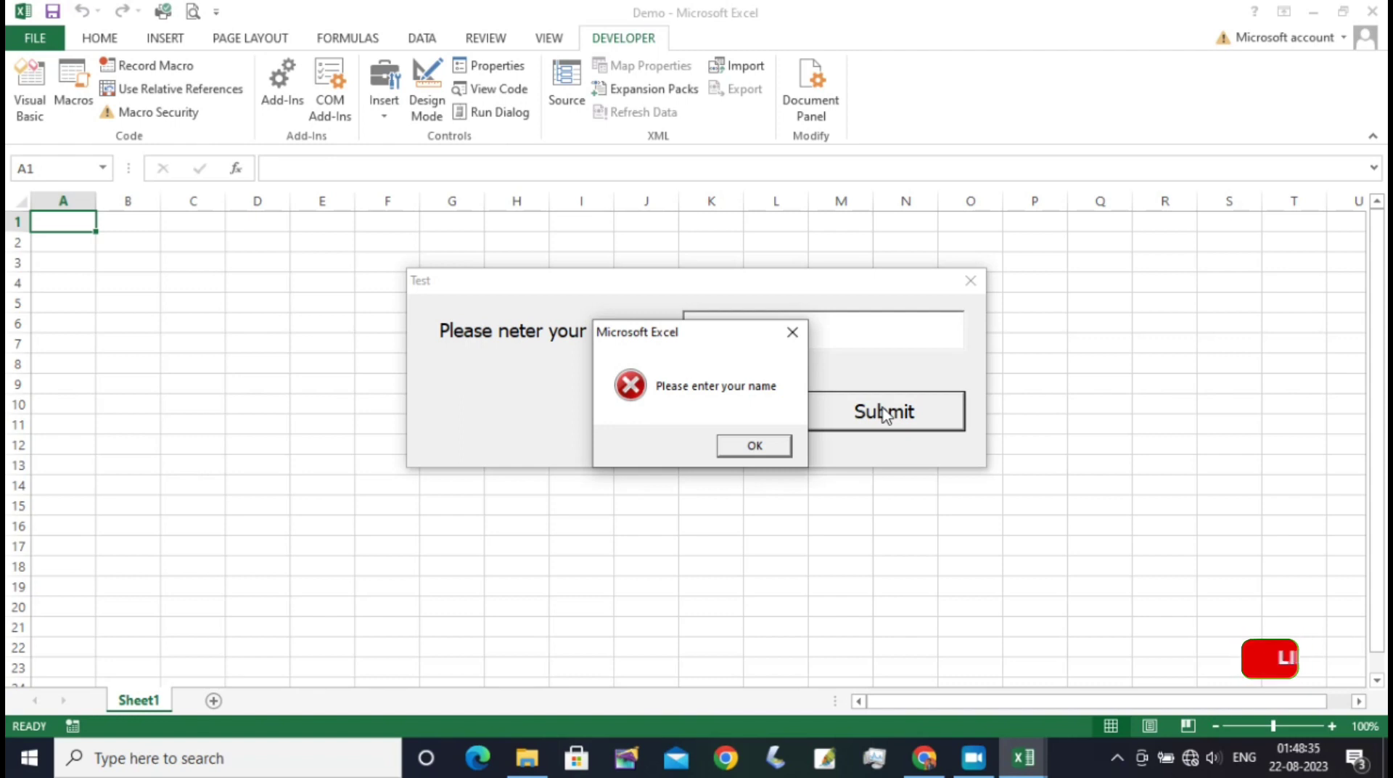
{"action": "left_click", "coordinate": [755, 446]}
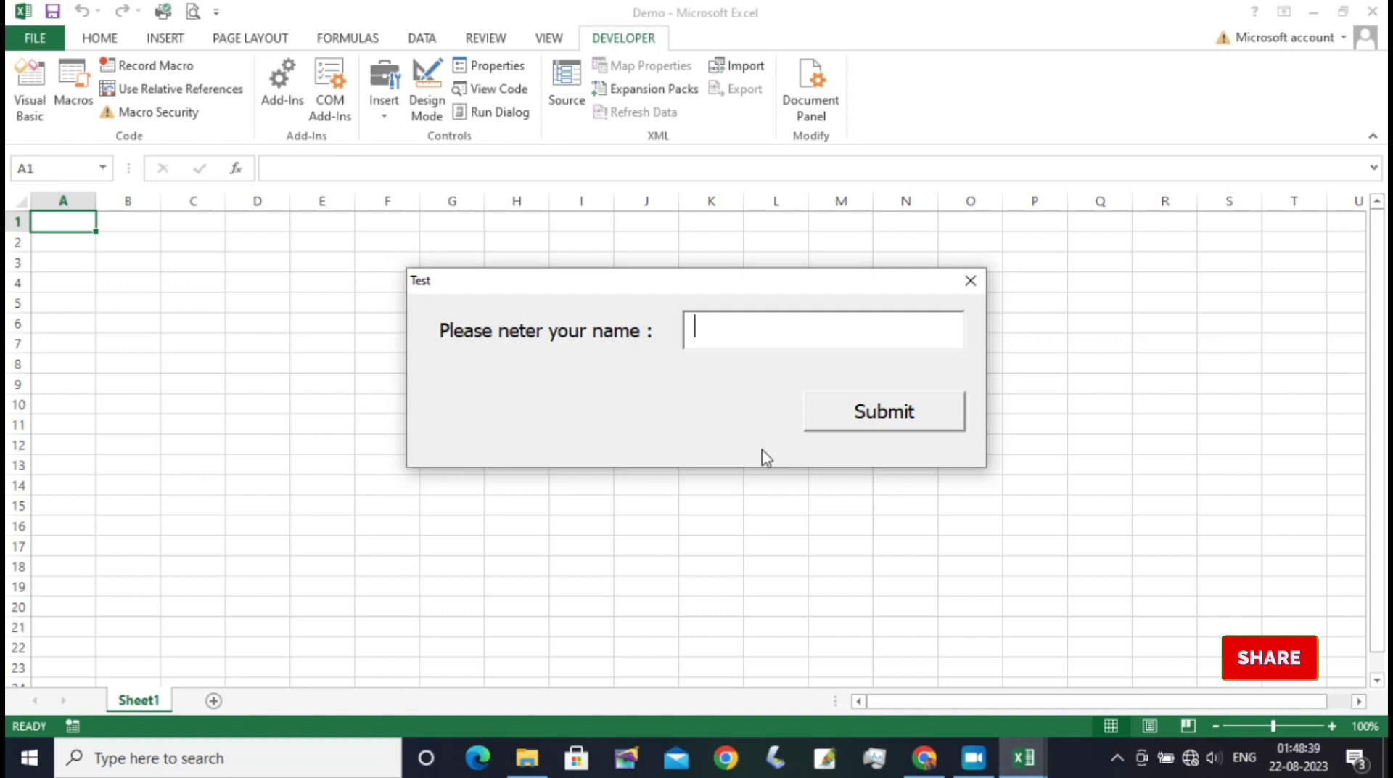